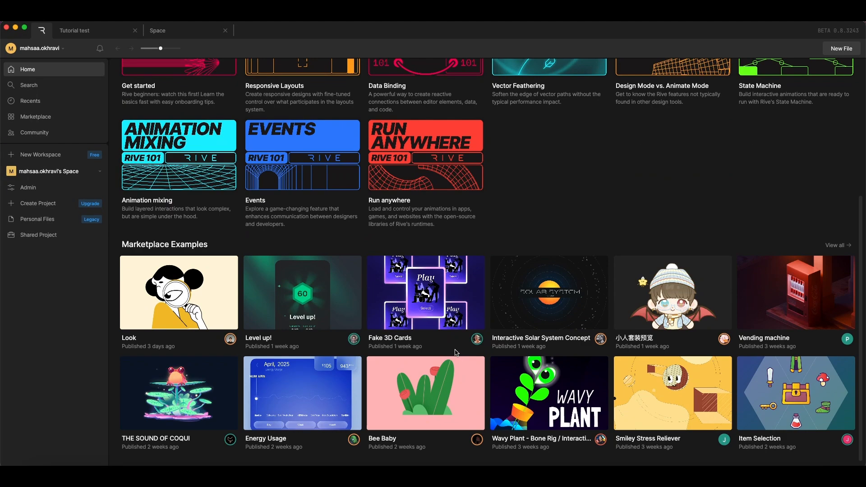
Create a new file with an artboard 910 px high
{"action": "left_click", "coordinate": [841, 48]}
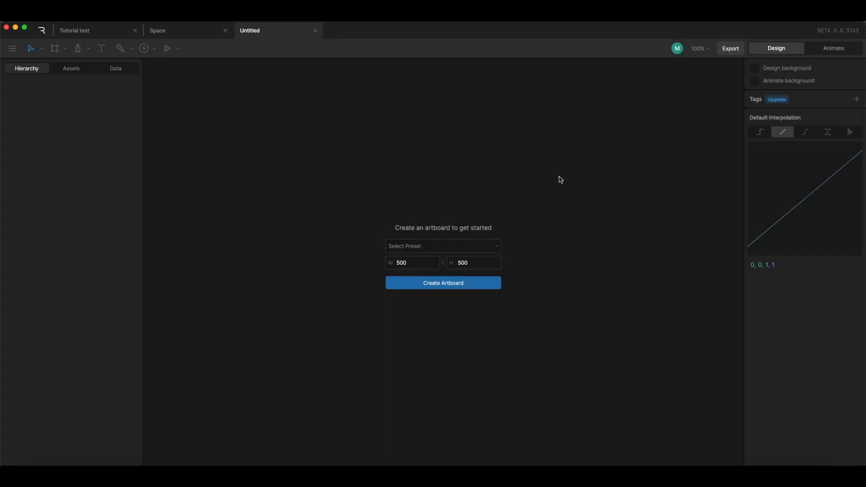
{"action": "left_click", "coordinate": [481, 262]}
{"action": "type", "text": "910"}
{"action": "left_click", "coordinate": [468, 283]}
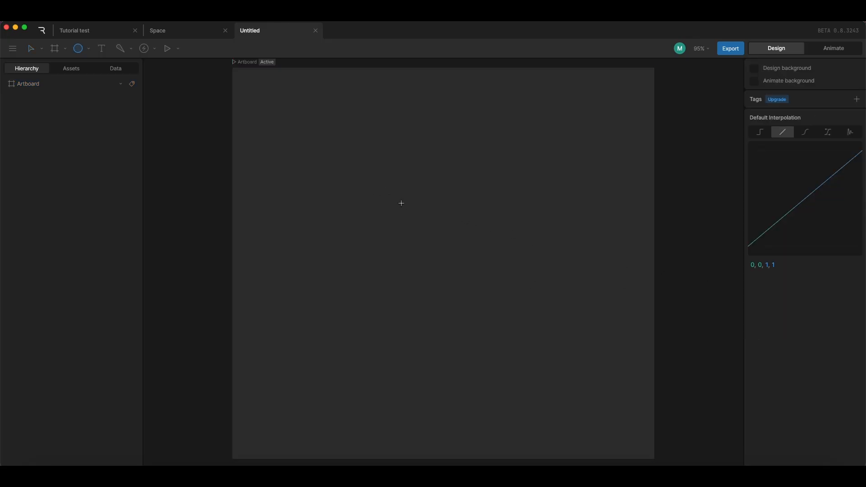
Draw a circle about 234 px in diameter and center it horizontally and vertically on the artboard
{"action": "left_click_drag", "start_coordinate": [391, 196], "coordinate": [496, 300]}
{"action": "left_click", "coordinate": [770, 69]}
{"action": "left_click", "coordinate": [812, 69]}
Change the circle's solid fill to the blue 4EC6FF
{"action": "left_click", "coordinate": [765, 304]}
{"action": "left_click_drag", "start_coordinate": [707, 396], "coordinate": [708, 395]}
{"action": "left_click_drag", "start_coordinate": [702, 325], "coordinate": [693, 304]}
{"action": "left_click", "coordinate": [704, 395]}
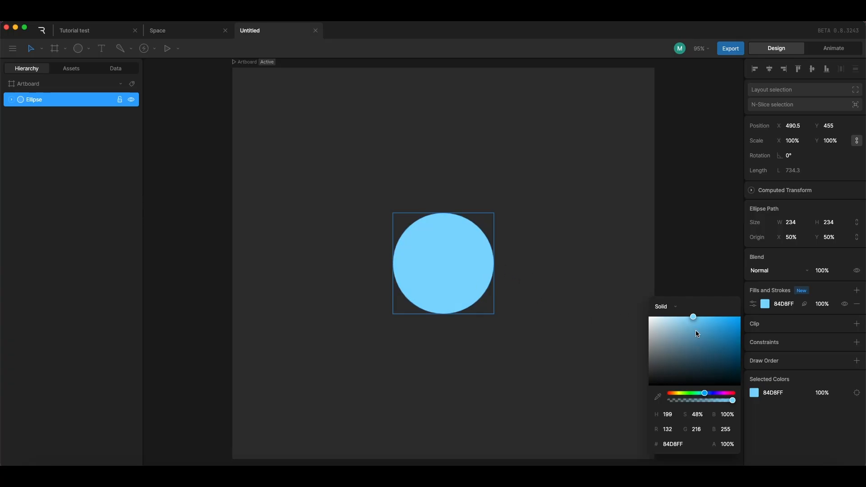
{"action": "left_click_drag", "start_coordinate": [695, 331], "coordinate": [709, 307]}
Lock the circle's proportions and set its size to 60 by 60
{"action": "left_click", "coordinate": [853, 222]}
{"action": "left_click", "coordinate": [825, 223]}
{"action": "type", "text": "60"}
{"action": "key", "text": "Return"}
{"action": "scroll", "coordinate": [415, 278], "scroll_direction": "up", "scroll_amount": 8}
{"action": "left_click", "coordinate": [601, 213]}
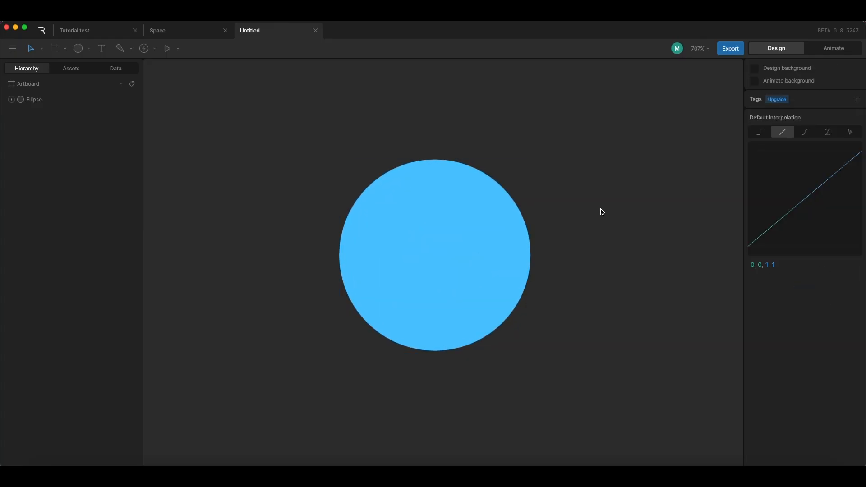
Rename the ellipse as "inner elipse"
{"action": "left_click_drag", "start_coordinate": [601, 213], "coordinate": [434, 372]}
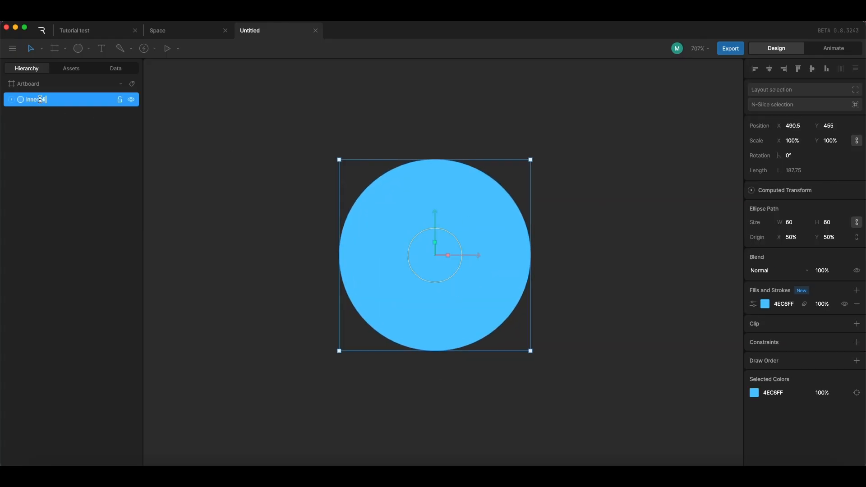
{"action": "key", "text": "Return"}
{"action": "scroll", "coordinate": [556, 208], "scroll_direction": "up", "scroll_amount": 2}
{"action": "scroll", "coordinate": [560, 197], "scroll_direction": "down", "scroll_amount": 3}
Examine the finished UFO illustration in the Tutorial test file and return to the untitled file
{"action": "key", "text": "g"}
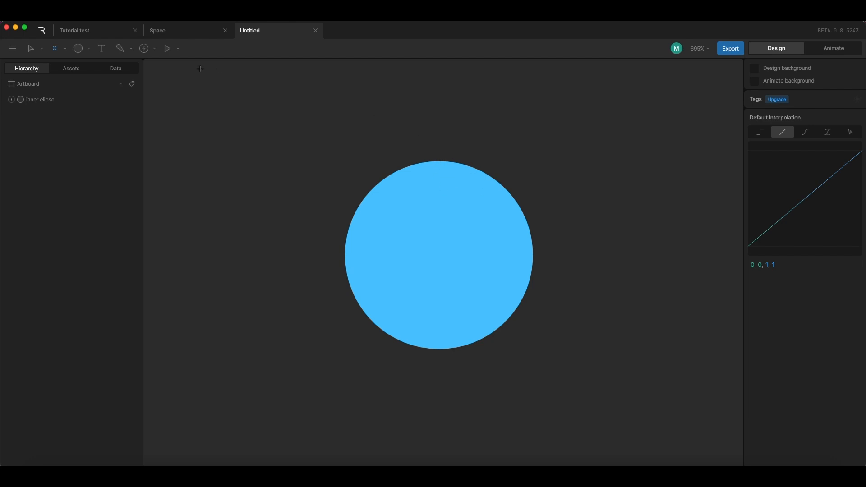
{"action": "left_click", "coordinate": [79, 30]}
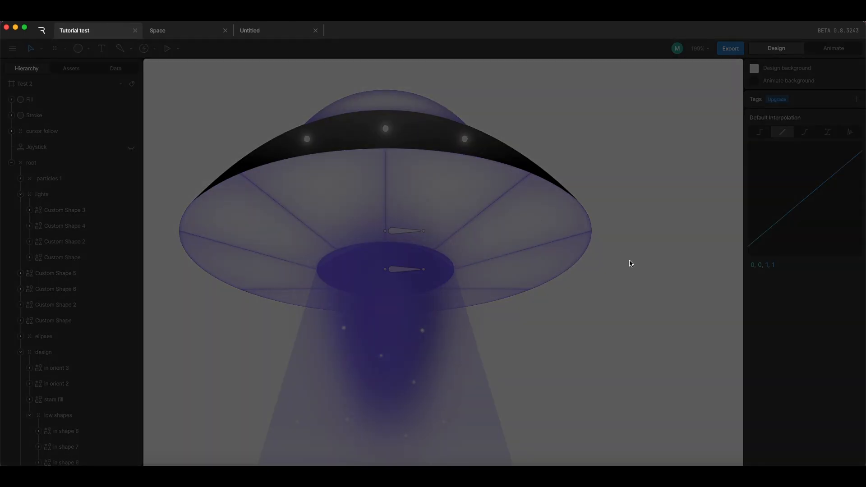
{"action": "scroll", "coordinate": [546, 265], "scroll_direction": "down", "scroll_amount": 4}
{"action": "scroll", "coordinate": [633, 265], "scroll_direction": "up", "scroll_amount": 2}
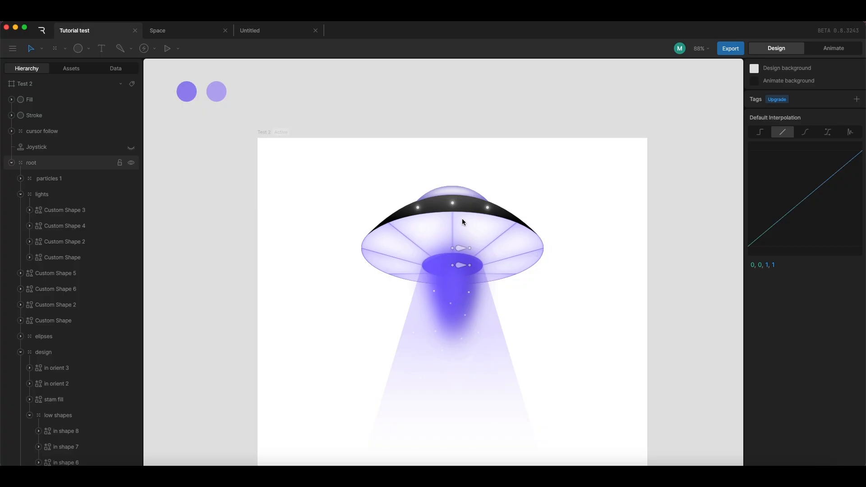
{"action": "left_click", "coordinate": [269, 34]}
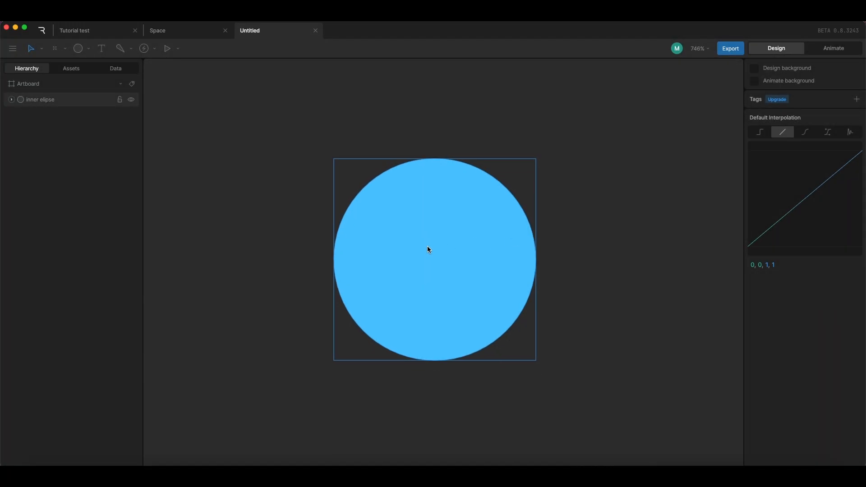
Place an empty group on the circle's topmost point, aligned to position 490.5, 425
{"action": "key", "text": "a"}
{"action": "left_click", "coordinate": [437, 166]}
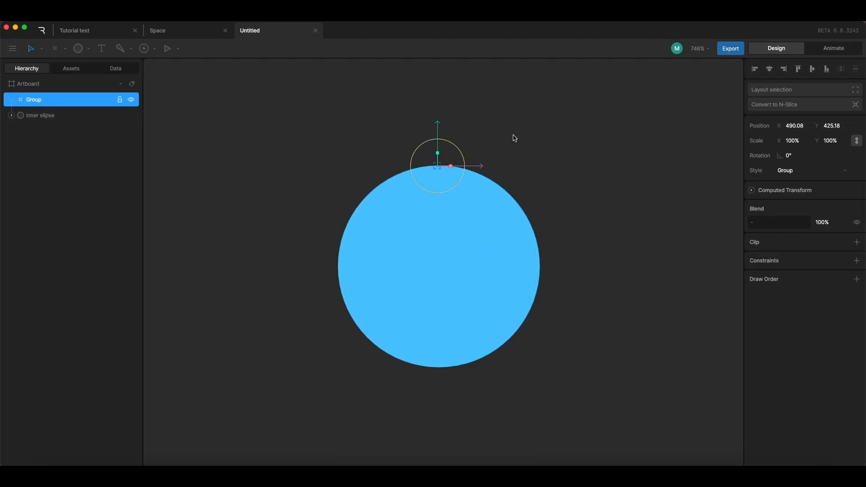
{"action": "left_click_drag", "start_coordinate": [479, 166], "coordinate": [480, 166]}
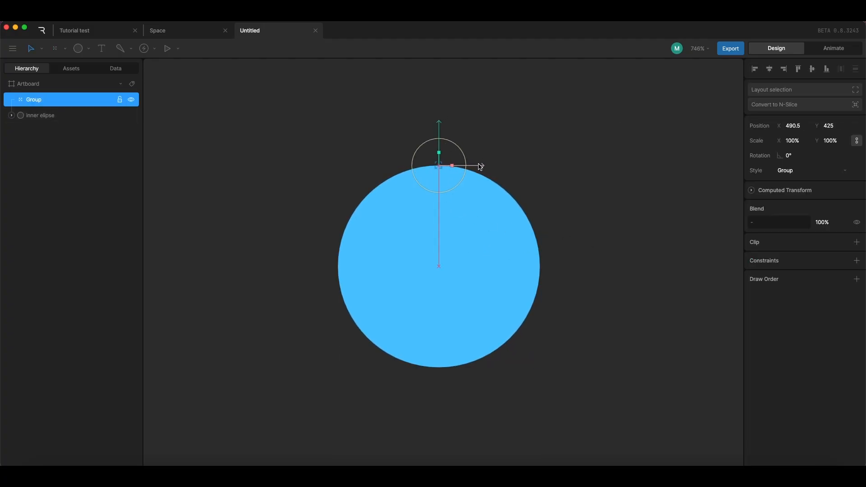
Wrap the marker group in a parent group and, with Freeze active, move only the parent's origin to the circle's center at 490.5, 455
{"action": "scroll", "coordinate": [445, 158], "scroll_direction": "down", "scroll_amount": 2}
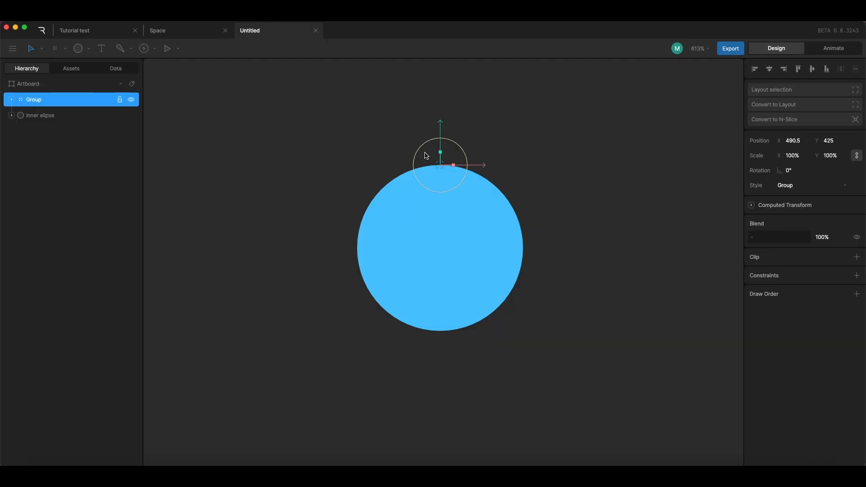
{"action": "key", "text": "y"}
{"action": "left_click_drag", "start_coordinate": [441, 129], "coordinate": [448, 176]}
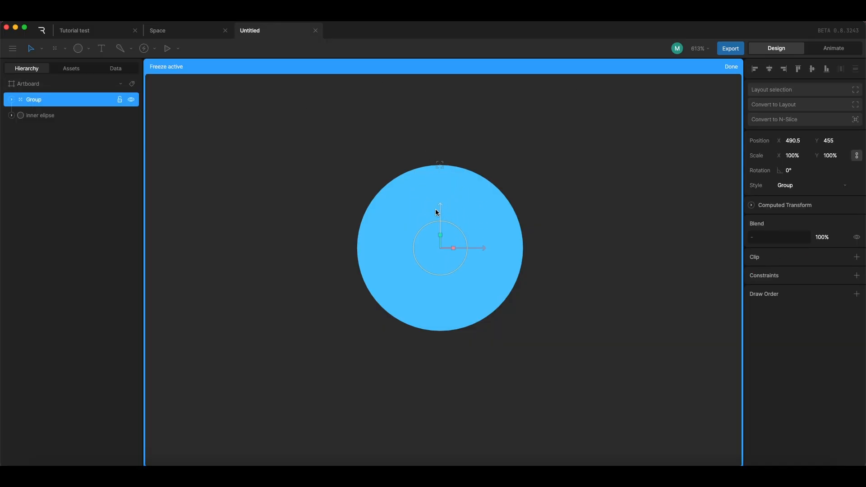
{"action": "left_click", "coordinate": [732, 67]}
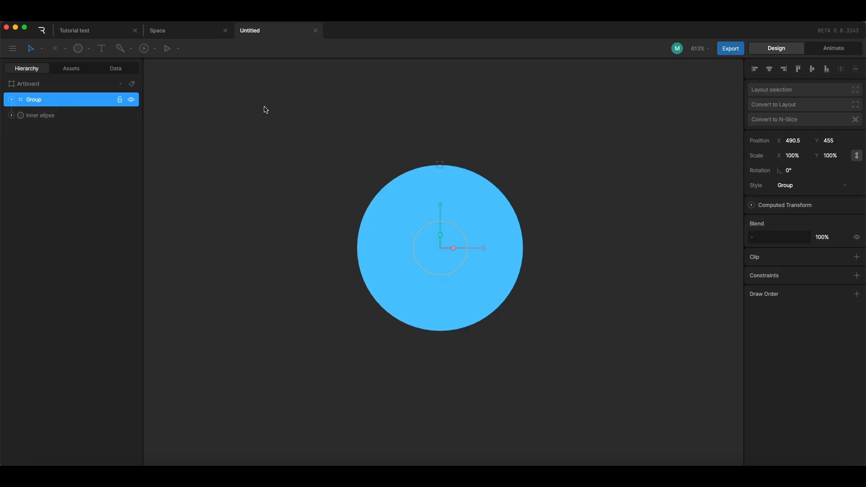
Duplicate the parent group and rotate the copy to 45°
{"action": "left_click", "coordinate": [805, 165]}
{"action": "type", "text": "45"}
{"action": "key", "text": "Return"}
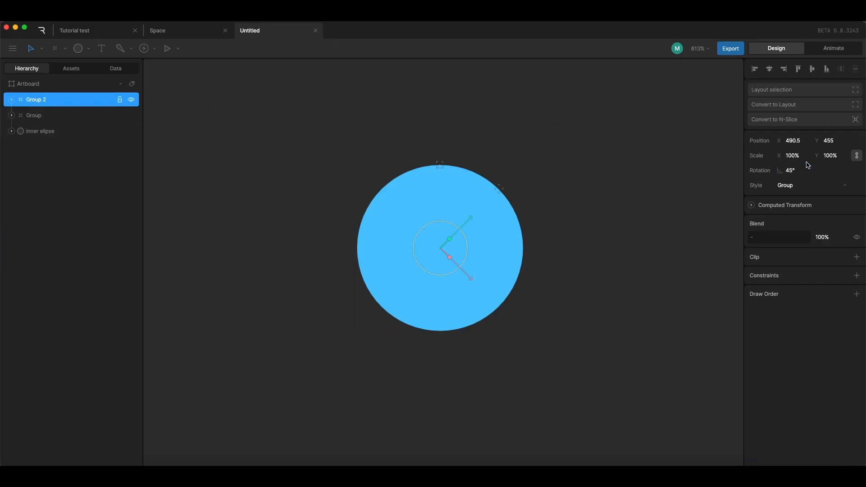
Move the two marker groups out of their parent groups and delete the emptied parents
{"action": "left_click", "coordinate": [11, 131]}
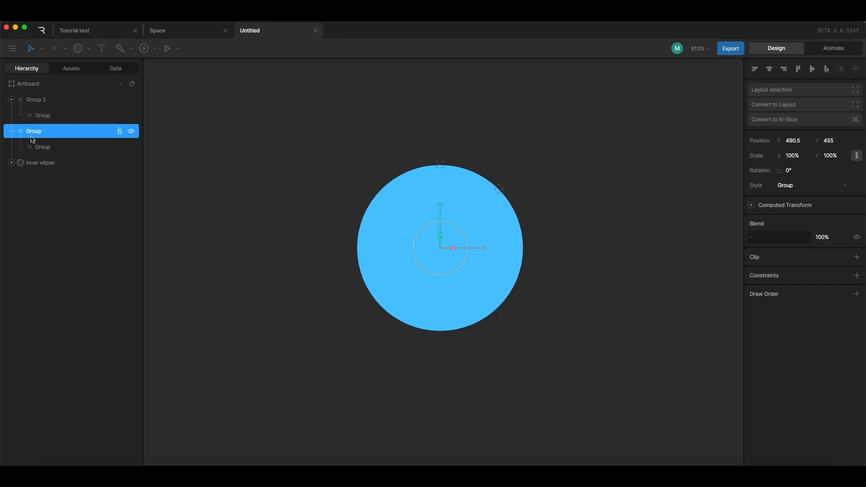
{"action": "left_click", "coordinate": [37, 145]}
{"action": "left_click", "coordinate": [43, 115], "text": "super"}
{"action": "left_click_drag", "start_coordinate": [43, 115], "coordinate": [50, 101]}
{"action": "left_click", "coordinate": [49, 145]}
{"action": "left_click", "coordinate": [51, 134], "text": "shift"}
{"action": "key", "text": "BackSpace"}
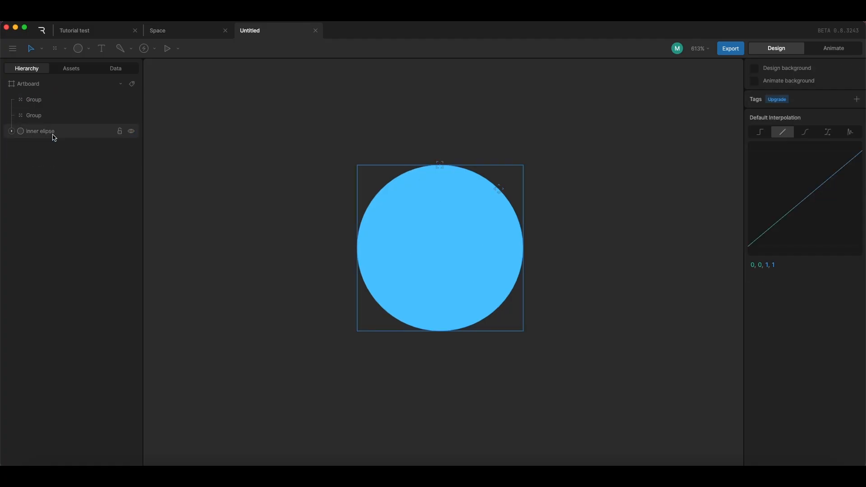
Group the circle with both marker groups and name the result "inner group"
{"action": "left_click", "coordinate": [54, 134]}
{"action": "left_click", "coordinate": [68, 103], "text": "shift"}
{"action": "key", "text": "super+g"}
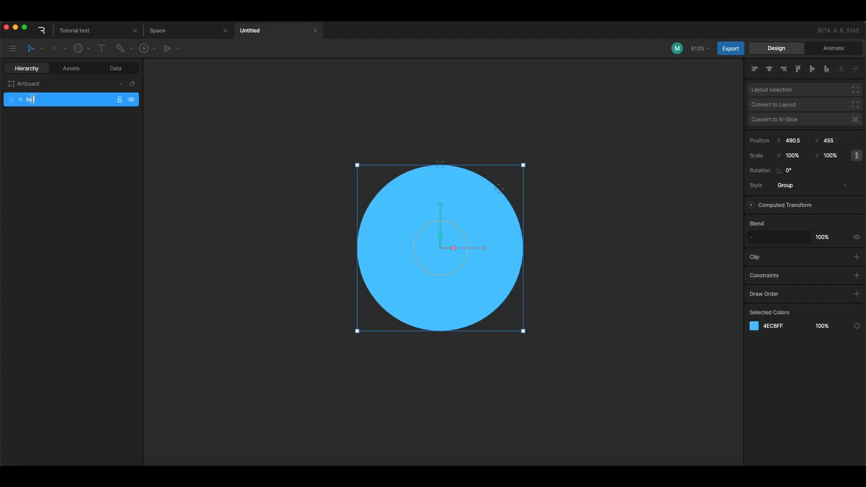
{"action": "key", "text": "Return"}
Duplicate the inner group, rename the copy "outer group" and place it below the inner group in the hierarchy
{"action": "key", "text": "super+d"}
{"action": "double_click", "coordinate": [53, 100]}
{"action": "left_click", "coordinate": [165, 119]}
{"action": "left_click_drag", "start_coordinate": [59, 99], "coordinate": [60, 123]}
Scale the outer group to 300% on both axes
{"action": "left_click", "coordinate": [794, 157]}
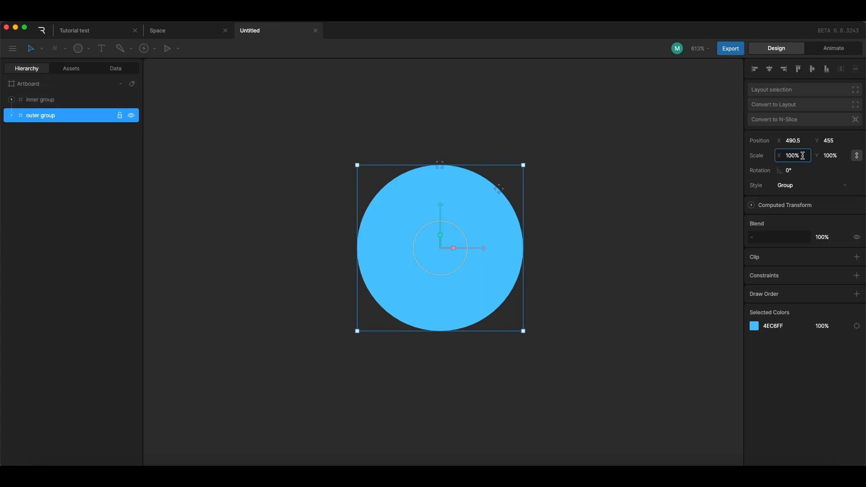
{"action": "left_click", "coordinate": [654, 273]}
{"action": "left_click", "coordinate": [656, 269]}
{"action": "scroll", "coordinate": [613, 255], "scroll_direction": "down", "scroll_amount": 4}
Recolor the outer group's circle to a lighter blue than the inner circle
{"action": "left_click", "coordinate": [754, 325]}
{"action": "left_click_drag", "start_coordinate": [712, 327], "coordinate": [697, 314]}
{"action": "left_click", "coordinate": [674, 294]}
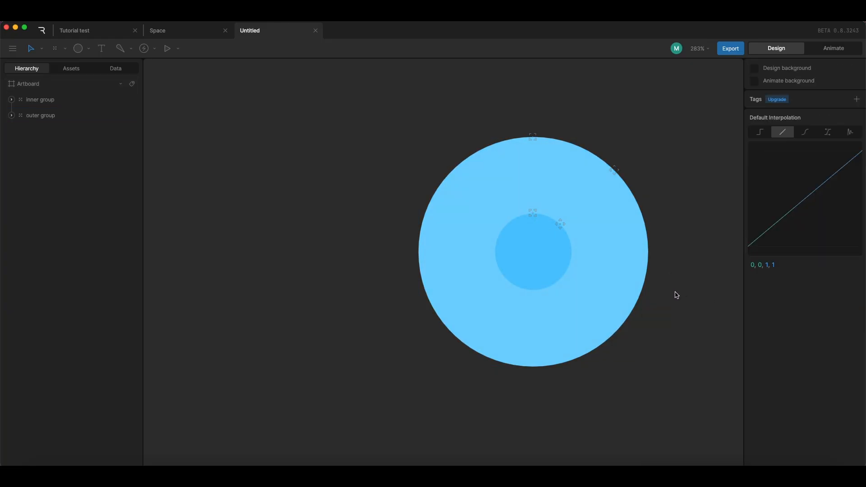
{"action": "scroll", "coordinate": [587, 279], "scroll_direction": "right", "scroll_amount": 5}
{"action": "scroll", "coordinate": [554, 266], "scroll_direction": "up", "scroll_amount": 3}
{"action": "left_click_drag", "start_coordinate": [576, 298], "coordinate": [579, 317]}
{"action": "left_click", "coordinate": [552, 285]}
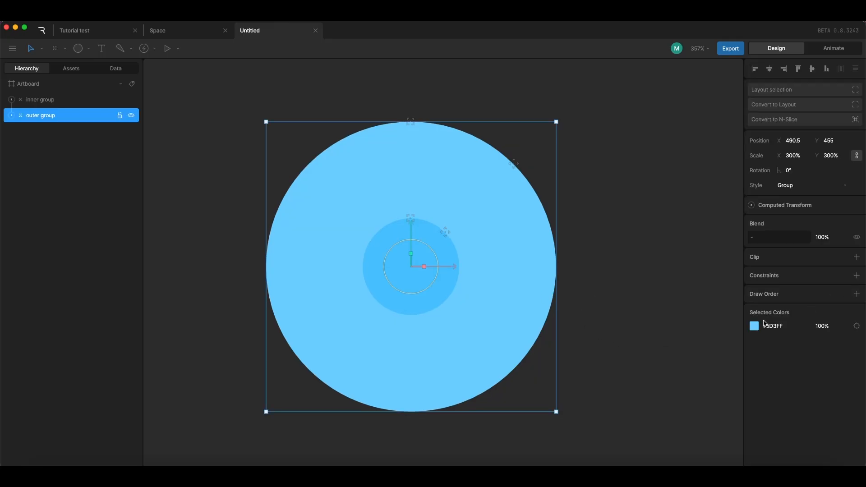
{"action": "left_click", "coordinate": [754, 325]}
{"action": "left_click", "coordinate": [657, 253]}
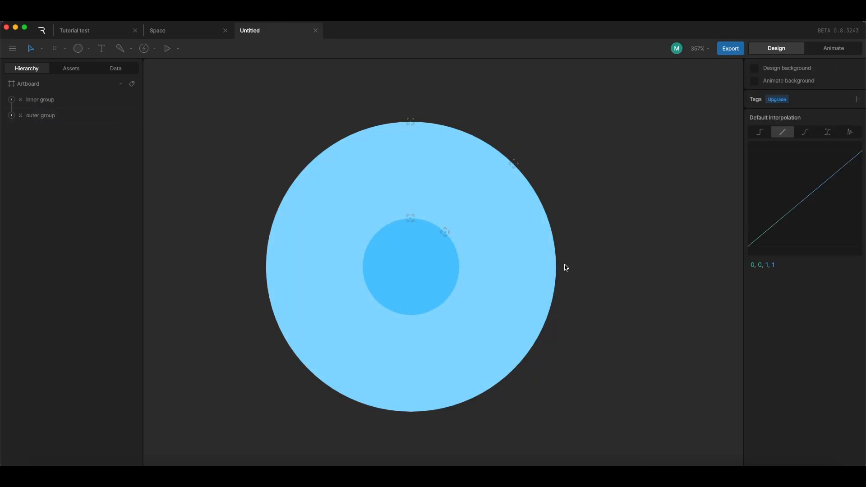
Draw a closed four-point shape with the Pen tool, joining the top and 45° markers of the inner and outer circles
{"action": "left_click", "coordinate": [88, 48]}
{"action": "left_click", "coordinate": [90, 72]}
{"action": "scroll", "coordinate": [445, 232], "scroll_direction": "up", "scroll_amount": 3}
{"action": "left_click", "coordinate": [446, 234]}
{"action": "left_click", "coordinate": [375, 205]}
{"action": "scroll", "coordinate": [377, 205], "scroll_direction": "up", "scroll_amount": 5}
{"action": "left_click", "coordinate": [376, 163]}
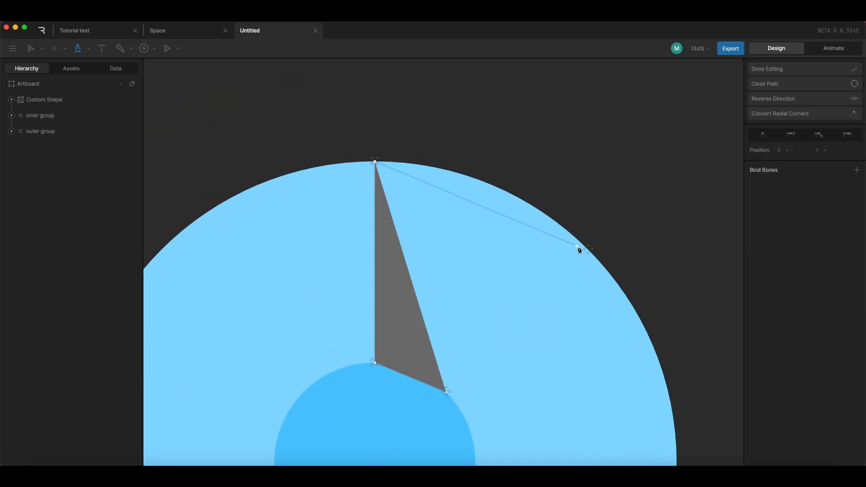
{"action": "left_click", "coordinate": [589, 250]}
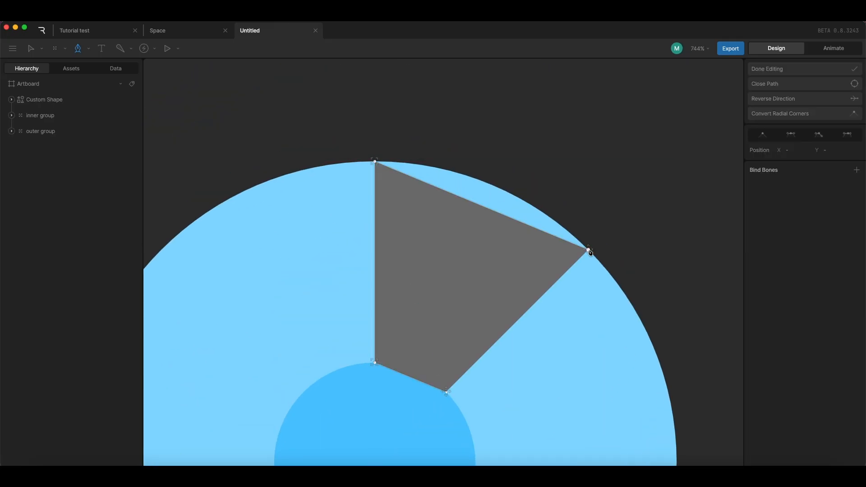
{"action": "left_click", "coordinate": [447, 393]}
{"action": "key", "text": "Escape"}
{"action": "key", "text": "Escape"}
Edit the custom shape's path, making the inner 45° vertex detached and collapsing its handle along the slanted straight side
{"action": "left_click_drag", "start_coordinate": [479, 268], "coordinate": [469, 205]}
{"action": "left_click", "coordinate": [469, 205]}
{"action": "left_click", "coordinate": [41, 115]}
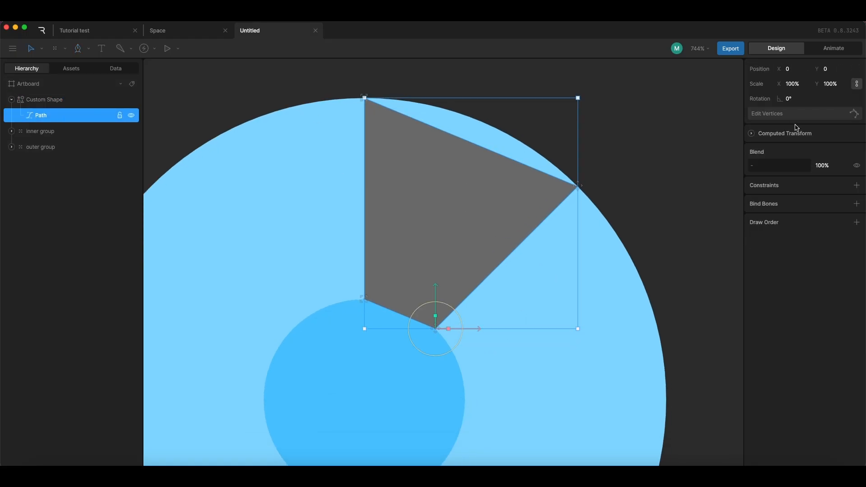
{"action": "left_click", "coordinate": [766, 114]}
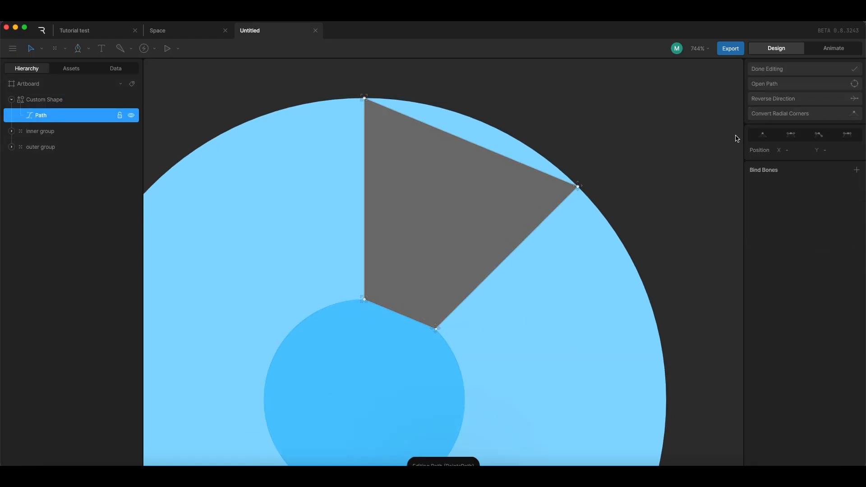
{"action": "left_click", "coordinate": [435, 329]}
{"action": "left_click", "coordinate": [818, 135]}
{"action": "scroll", "coordinate": [451, 340], "scroll_direction": "up", "scroll_amount": 3}
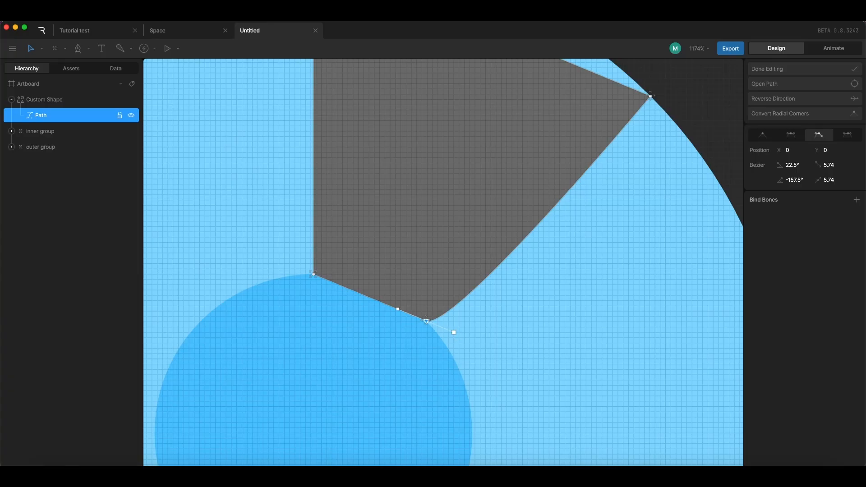
{"action": "left_click_drag", "start_coordinate": [453, 332], "coordinate": [426, 320]}
{"action": "key", "text": "super+z"}
Make the path's inner top vertex detached and collapse its handle along the vertical side
{"action": "left_click_drag", "start_coordinate": [290, 259], "coordinate": [359, 292]}
{"action": "left_click", "coordinate": [818, 135]}
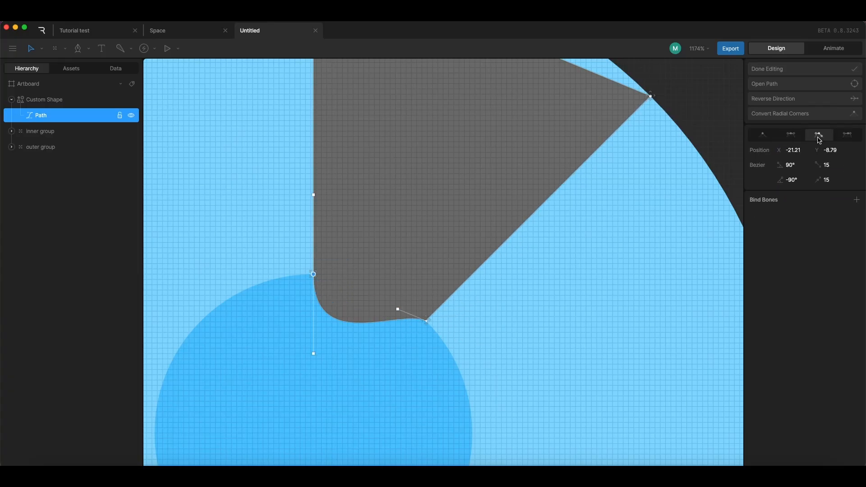
{"action": "left_click_drag", "start_coordinate": [313, 194], "coordinate": [315, 276]}
{"action": "key", "text": "super+z"}
{"action": "left_click_drag", "start_coordinate": [314, 194], "coordinate": [313, 274]}
Make both outer vertices of the path detached and collapse their handles along the straight sides
{"action": "scroll", "coordinate": [329, 311], "scroll_direction": "up", "scroll_amount": 4}
{"action": "left_click", "coordinate": [313, 123]}
{"action": "left_click", "coordinate": [821, 135]}
{"action": "left_click_drag", "start_coordinate": [230, 88], "coordinate": [313, 123]}
{"action": "left_click", "coordinate": [650, 262]}
{"action": "left_click", "coordinate": [820, 135]}
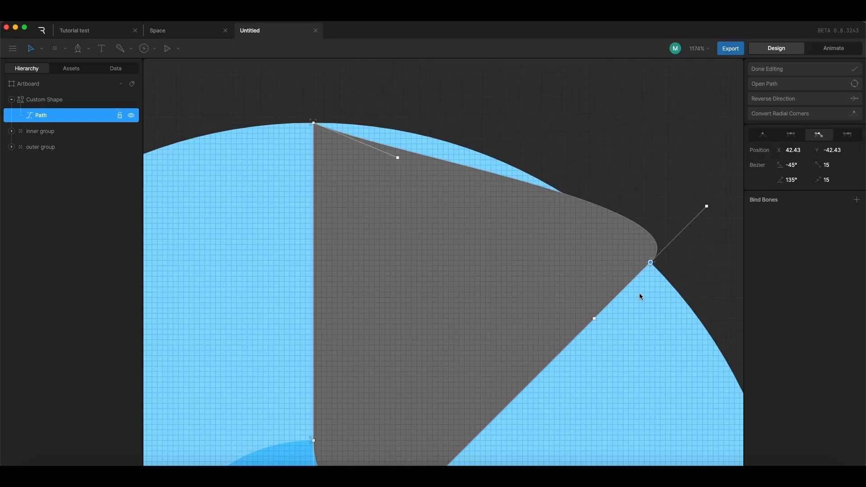
{"action": "left_click_drag", "start_coordinate": [594, 319], "coordinate": [650, 262]}
Bend the shape's outer edge with its two remaining handles to follow the outer circle's arc
{"action": "left_click_drag", "start_coordinate": [706, 206], "coordinate": [558, 186]}
{"action": "left_click_drag", "start_coordinate": [398, 159], "coordinate": [430, 120]}
{"action": "left_click_drag", "start_coordinate": [562, 187], "coordinate": [571, 181]}
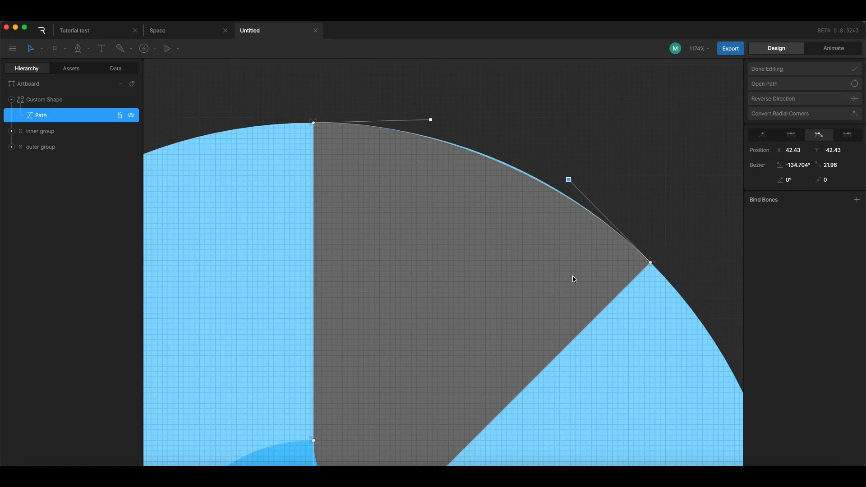
Bend the shape's inner edge to follow the inner circle's arc and finish editing the path
{"action": "scroll", "coordinate": [572, 251], "scroll_direction": "down", "scroll_amount": 5}
{"action": "left_click_drag", "start_coordinate": [314, 338], "coordinate": [370, 253]}
{"action": "left_click_drag", "start_coordinate": [418, 287], "coordinate": [413, 284]}
{"action": "left_click_drag", "start_coordinate": [370, 253], "coordinate": [370, 255]}
{"action": "left_click", "coordinate": [835, 69]}
Convert the inner ellipse's path to a custom path
{"action": "left_click", "coordinate": [300, 348]}
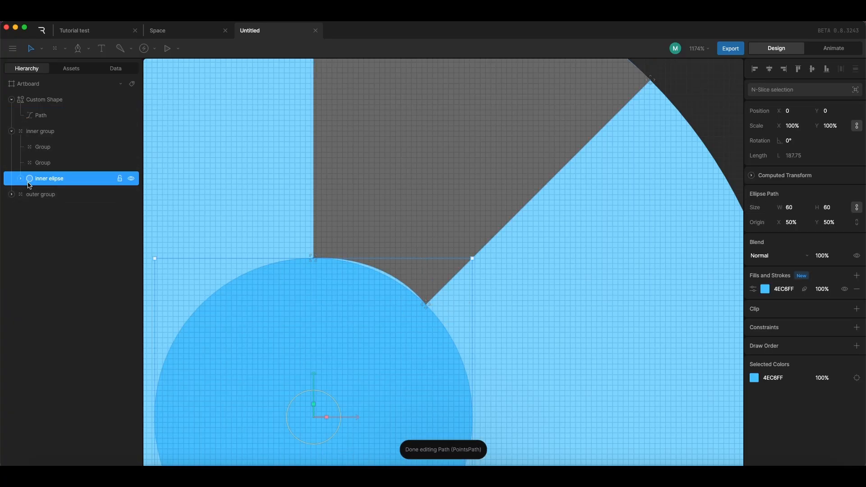
{"action": "left_click", "coordinate": [21, 178]}
{"action": "left_click", "coordinate": [50, 194]}
{"action": "left_click", "coordinate": [793, 143]}
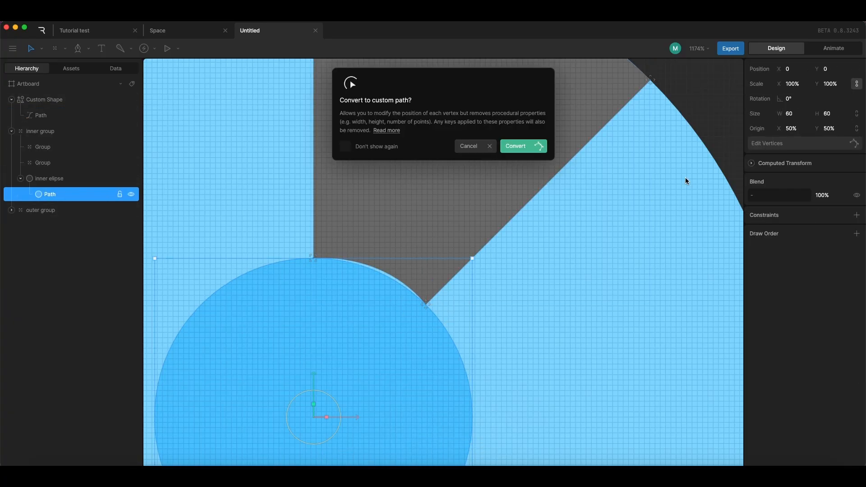
{"action": "left_click", "coordinate": [518, 146]}
Add a vertex to the inner ellipse's path at its 45° marker, inspect the top vertex's handles and finish editing
{"action": "left_click", "coordinate": [78, 48]}
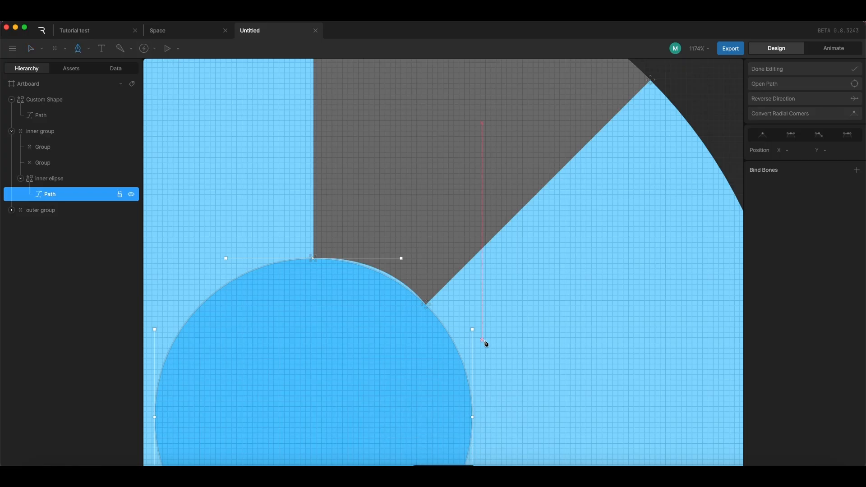
{"action": "left_click", "coordinate": [426, 305]}
{"action": "left_click", "coordinate": [321, 261]}
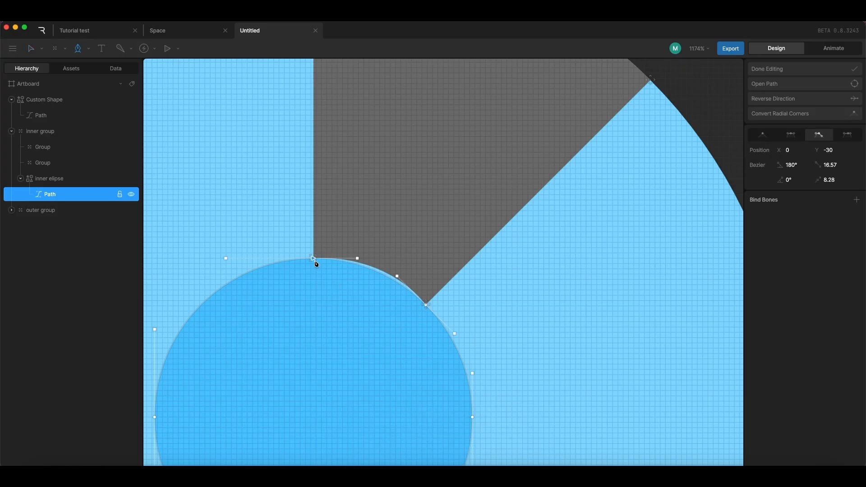
{"action": "left_click", "coordinate": [794, 69]}
Examine the Bezier handle angles and lengths of the inner ellipse's top and 45° vertices
{"action": "left_click", "coordinate": [772, 117]}
{"action": "left_click", "coordinate": [425, 305]}
{"action": "left_click", "coordinate": [819, 135]}
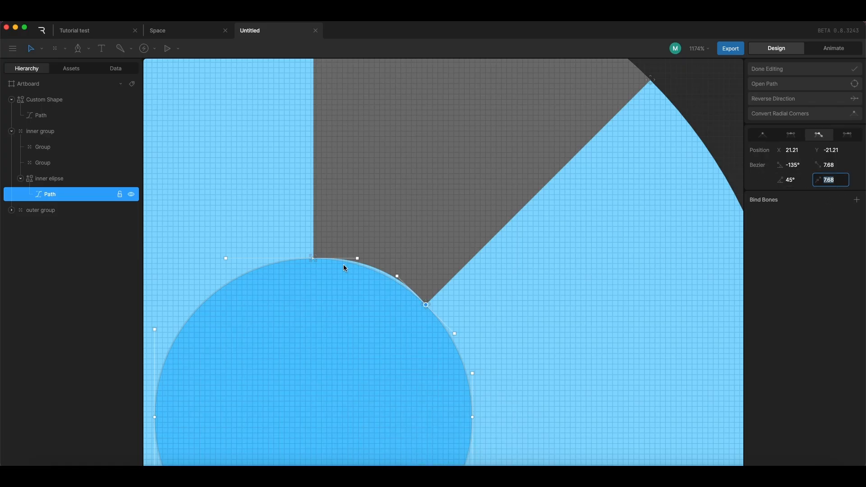
{"action": "left_click", "coordinate": [314, 258]}
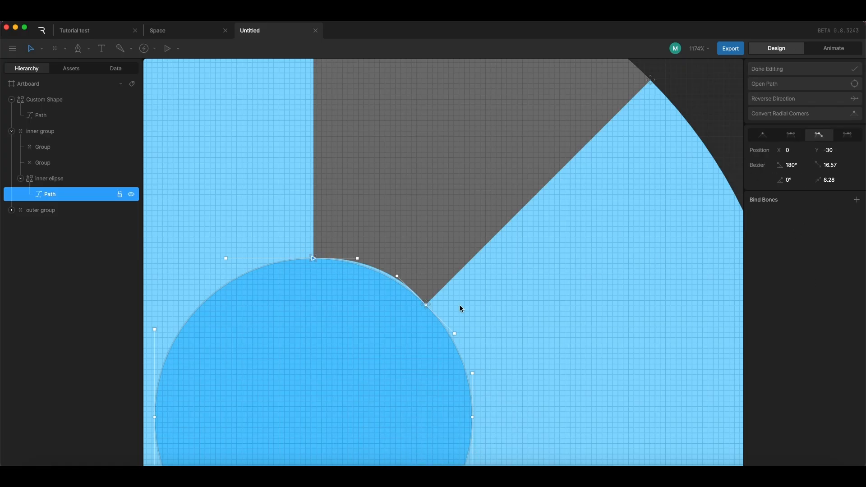
{"action": "left_click", "coordinate": [446, 317]}
{"action": "left_click", "coordinate": [425, 305]}
{"action": "left_click", "coordinate": [299, 242]}
{"action": "left_click", "coordinate": [313, 258]}
{"action": "left_click", "coordinate": [767, 68]}
Set the handle at the grey segment's inner 45° vertex to -135° and length 7.68, matching the inner ellipse, and finish editing
{"action": "left_click", "coordinate": [481, 192]}
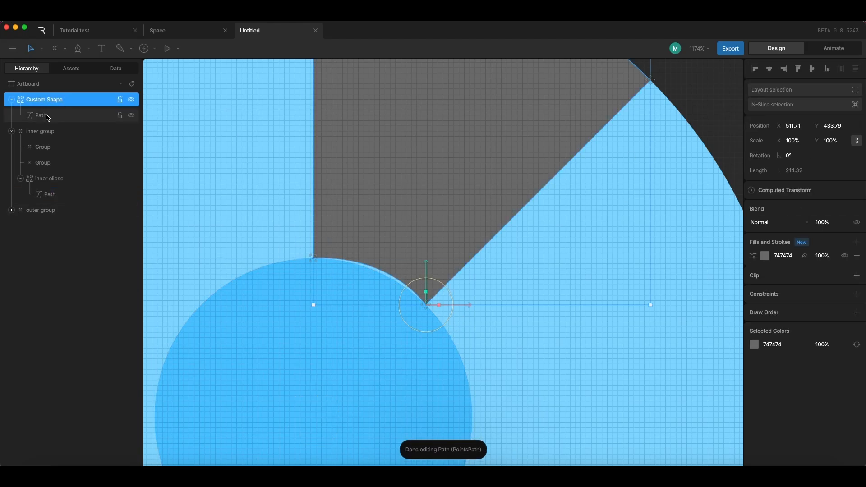
{"action": "left_click", "coordinate": [41, 115]}
{"action": "left_click", "coordinate": [798, 113]}
{"action": "left_click", "coordinate": [426, 305]}
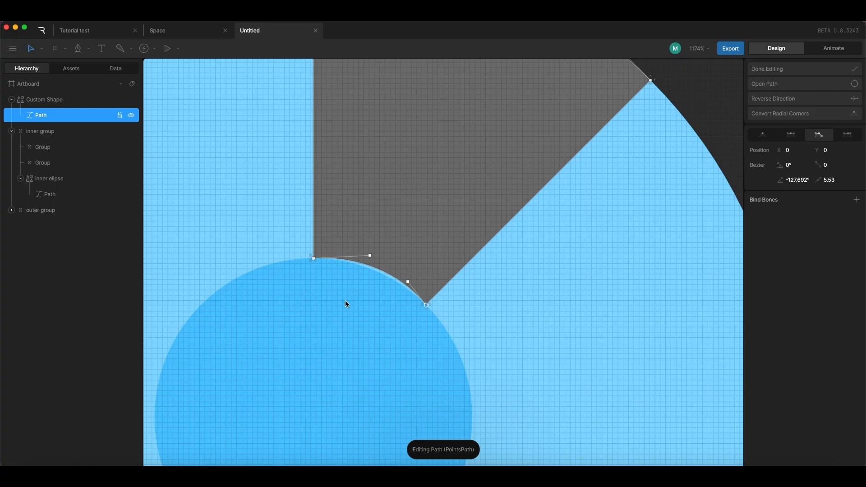
{"action": "left_click", "coordinate": [803, 182]}
{"action": "type", "text": "-13"}
{"action": "key", "text": "Return"}
{"action": "left_click", "coordinate": [802, 68]}
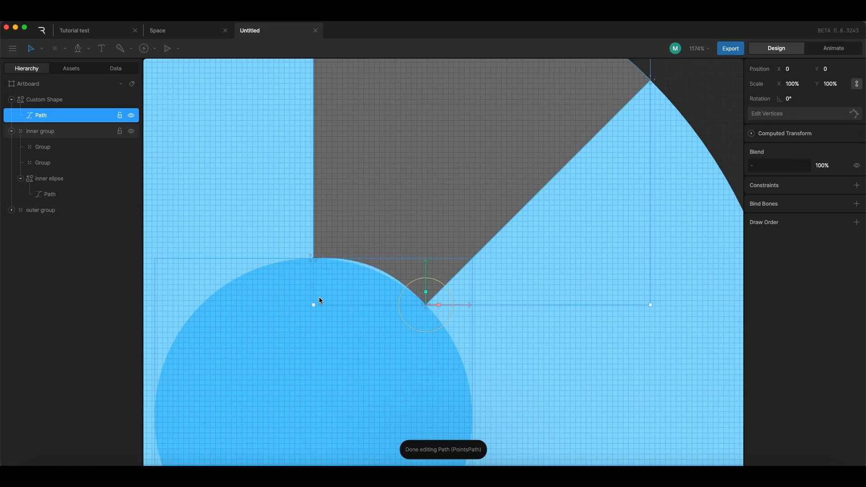
Check the Bezier handle values of the inner ellipse's top vertex and leave its path editing
{"action": "double_click", "coordinate": [273, 296]}
{"action": "left_click", "coordinate": [794, 113]}
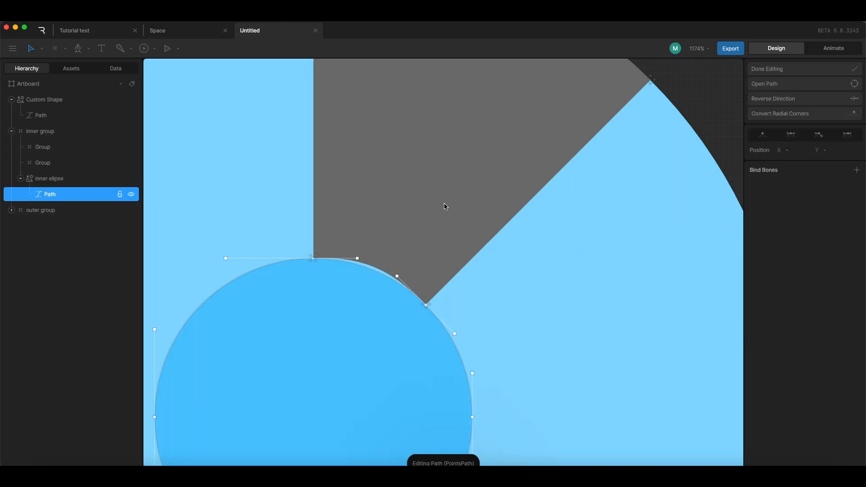
{"action": "left_click", "coordinate": [313, 258]}
{"action": "left_click", "coordinate": [804, 69]}
Set the handle at the grey segment's inner top vertex to 0° and length 8.28, and finish editing
{"action": "left_click", "coordinate": [352, 118]}
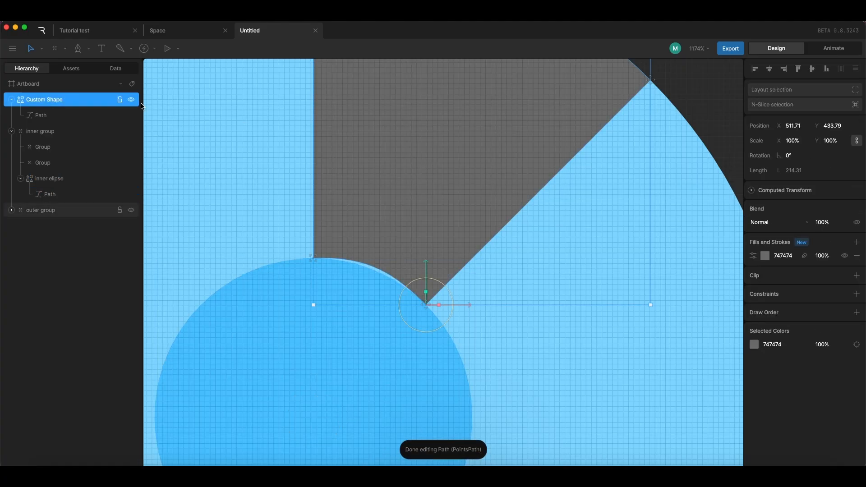
{"action": "left_click", "coordinate": [68, 115]}
{"action": "left_click", "coordinate": [796, 113]}
{"action": "left_click", "coordinate": [313, 258]}
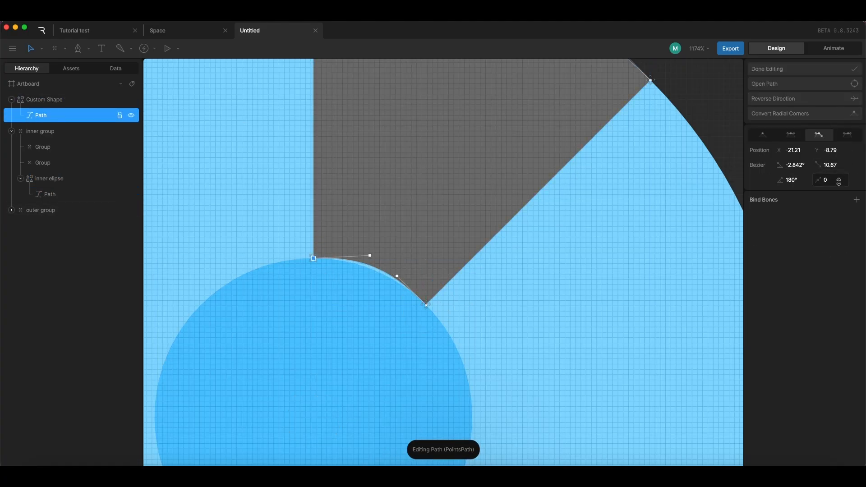
{"action": "left_click", "coordinate": [841, 168]}
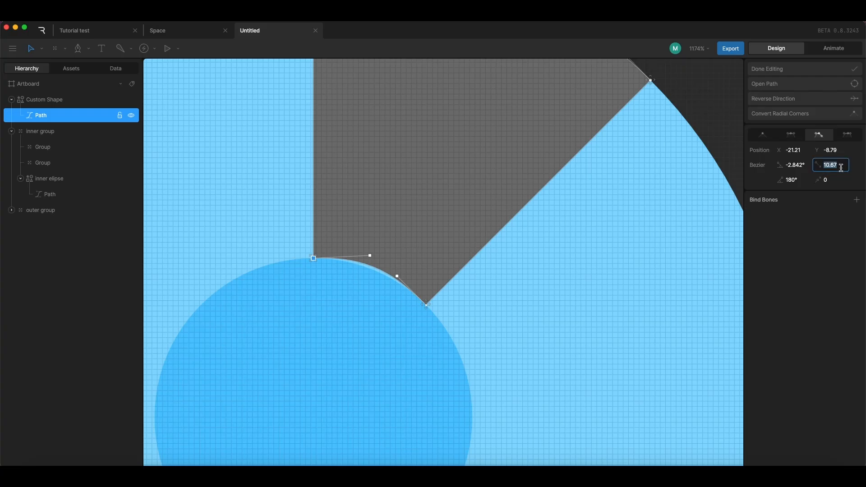
{"action": "type", "text": "8.28"}
{"action": "key", "text": "Return"}
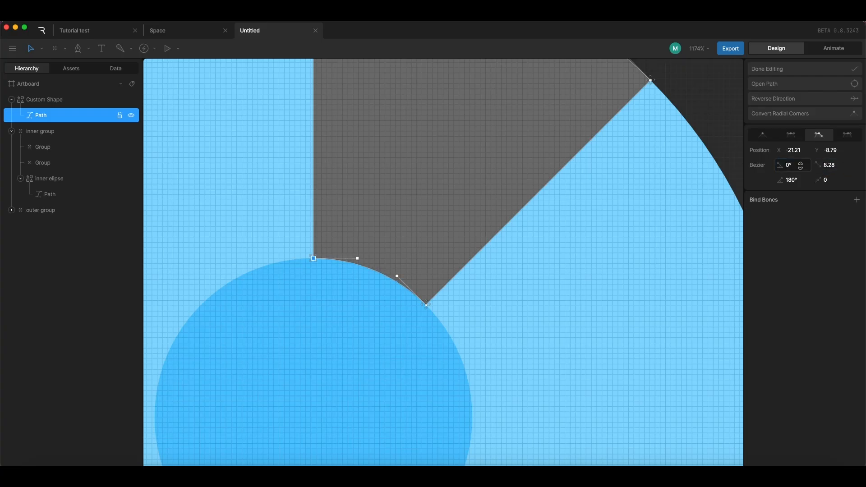
{"action": "left_click", "coordinate": [803, 68]}
Set the handle length at the grey segment's outer 45° vertex to 23.04 and finish editing the path
{"action": "scroll", "coordinate": [641, 262], "scroll_direction": "down", "scroll_amount": 2}
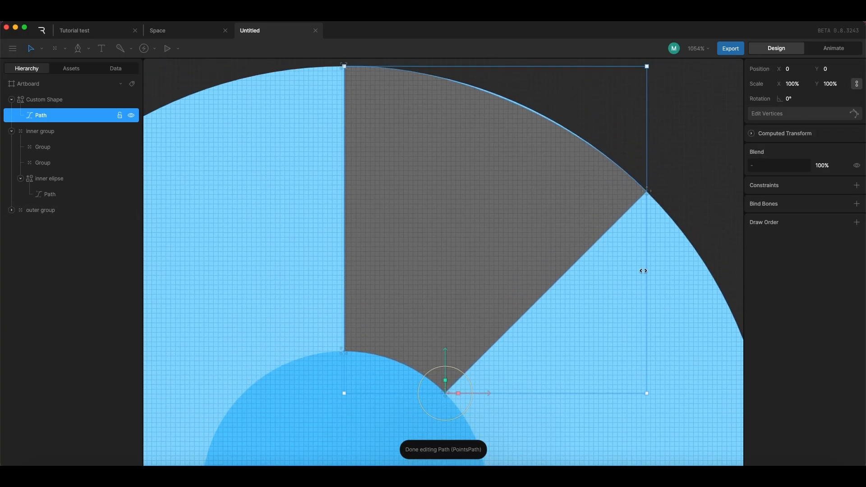
{"action": "left_click", "coordinate": [554, 119]}
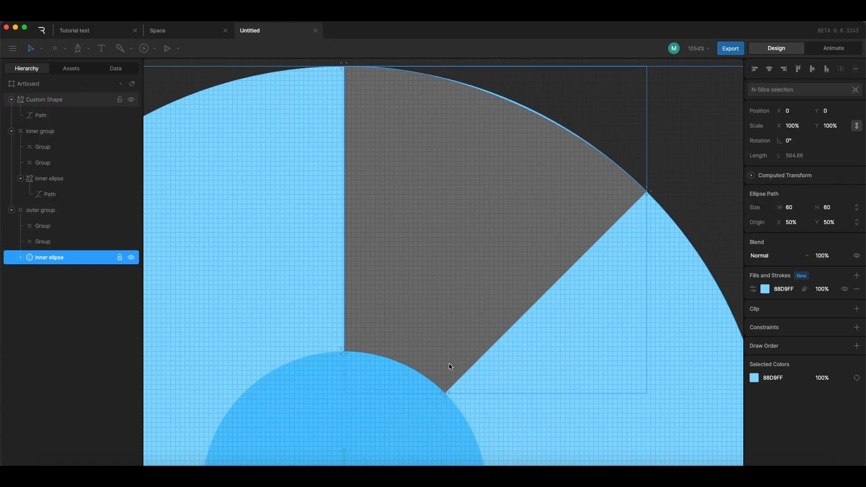
{"action": "left_click", "coordinate": [55, 116]}
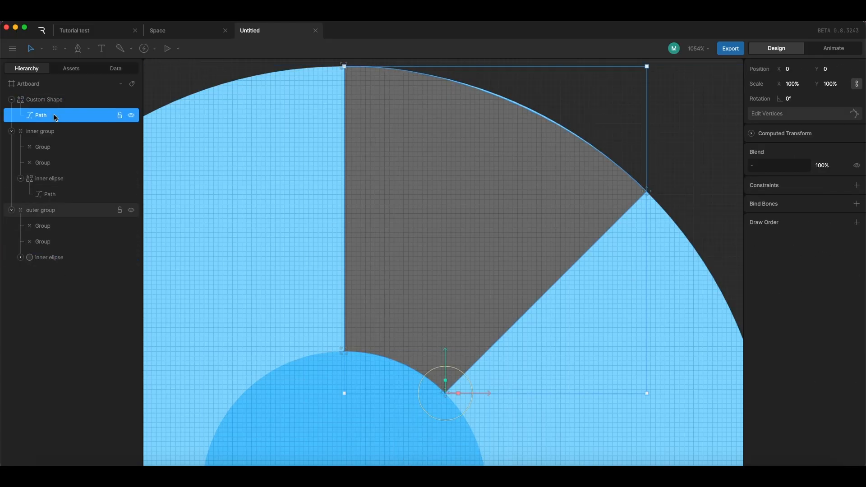
{"action": "key", "text": "Return"}
{"action": "left_click", "coordinate": [811, 74]}
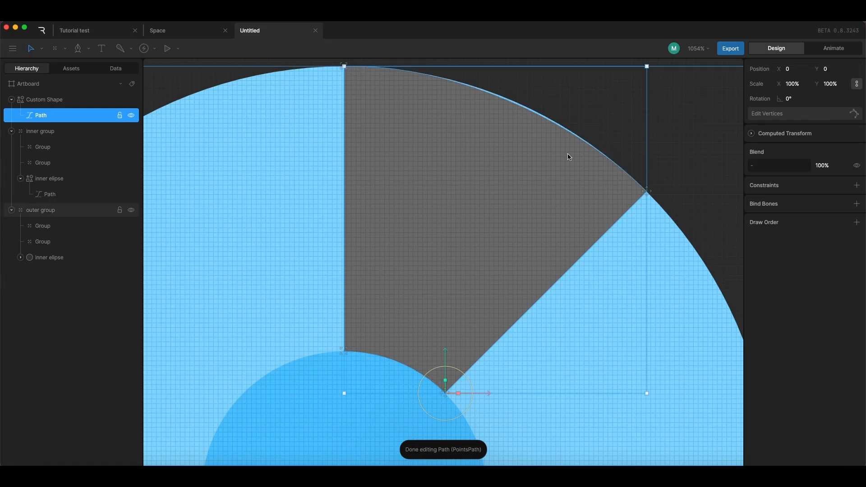
{"action": "key", "text": "Return"}
{"action": "left_click", "coordinate": [646, 191]}
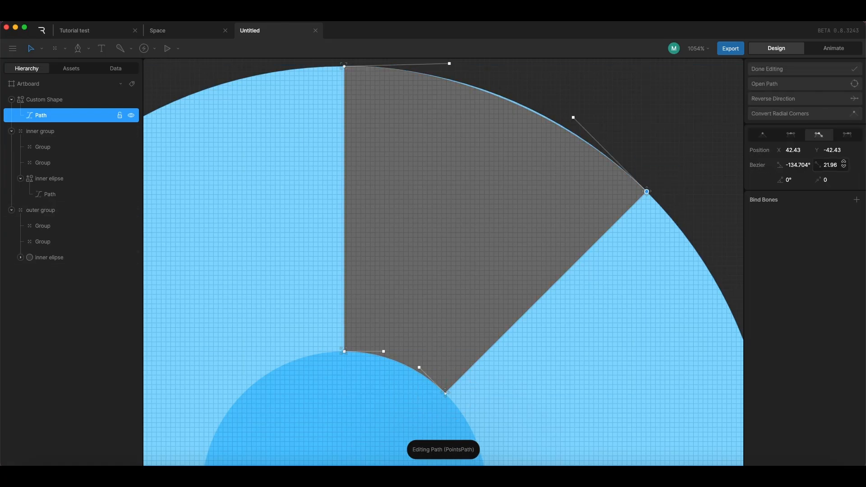
{"action": "left_click", "coordinate": [817, 166]}
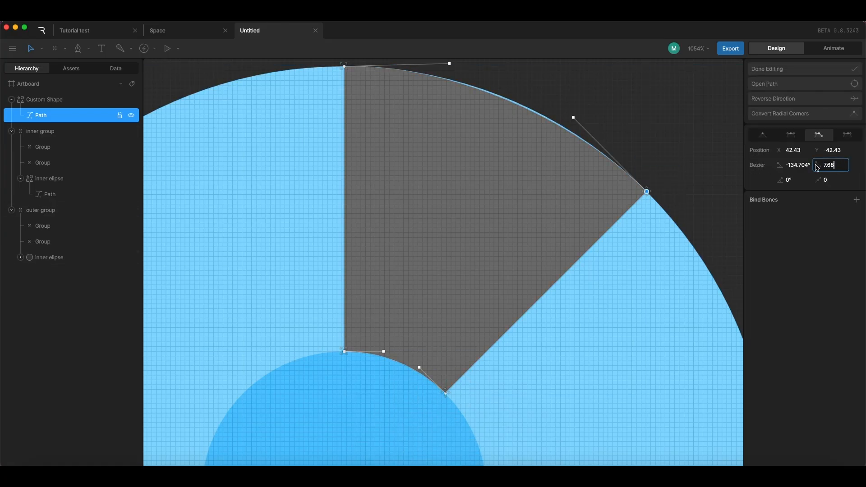
{"action": "left_click_drag", "start_coordinate": [818, 167], "coordinate": [816, 164]}
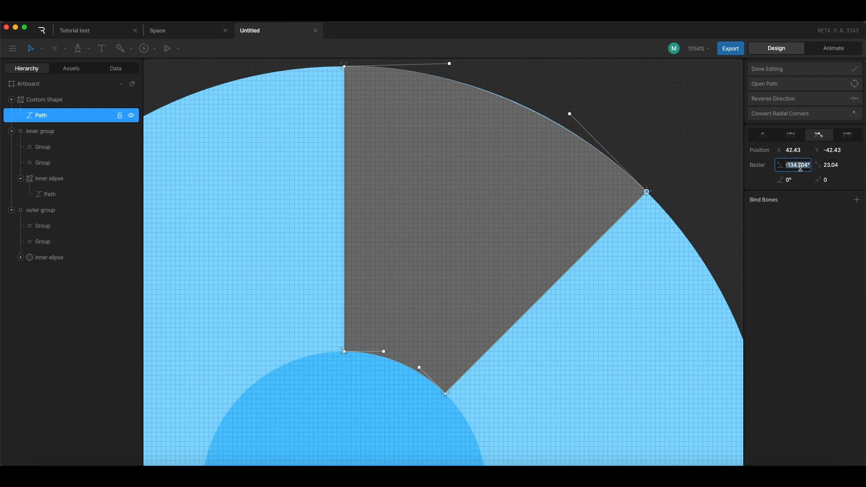
{"action": "left_click", "coordinate": [852, 68]}
Set the handle at the grey segment's outer top vertex to length 24.84 and 0°, and finish editing
{"action": "scroll", "coordinate": [188, 117], "scroll_direction": "up", "scroll_amount": 1}
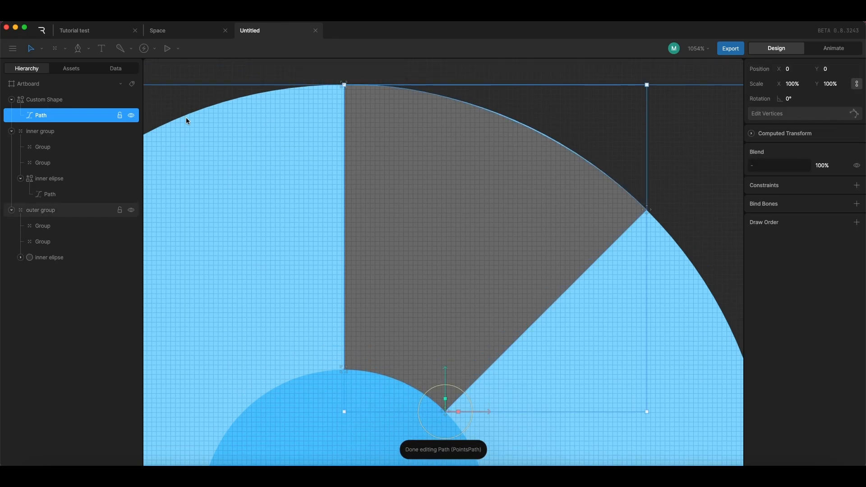
{"action": "key", "text": "Return"}
{"action": "scroll", "coordinate": [332, 136], "scroll_direction": "up", "scroll_amount": 4}
{"action": "left_click", "coordinate": [344, 162]}
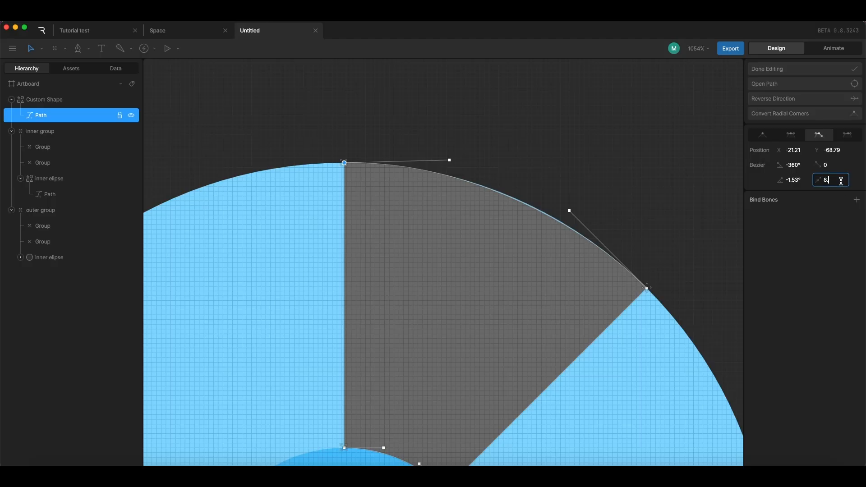
{"action": "key", "text": "Return"}
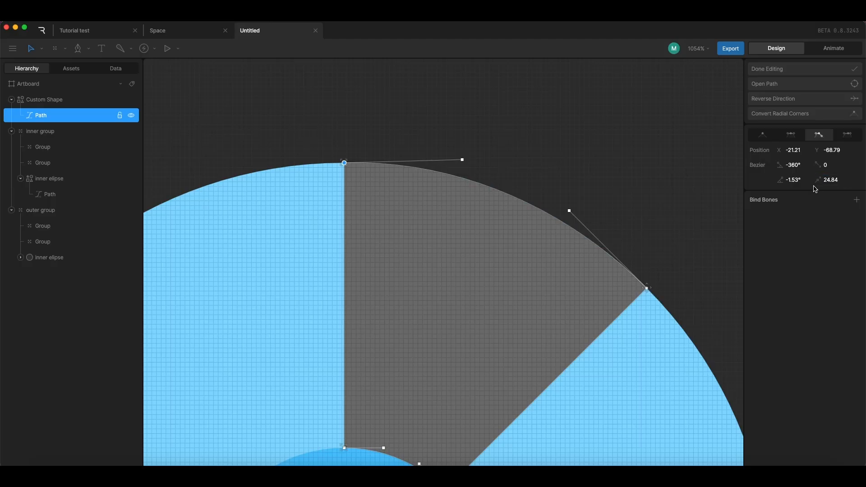
{"action": "left_click", "coordinate": [801, 180]}
{"action": "type", "text": "0"}
{"action": "key", "text": "Return"}
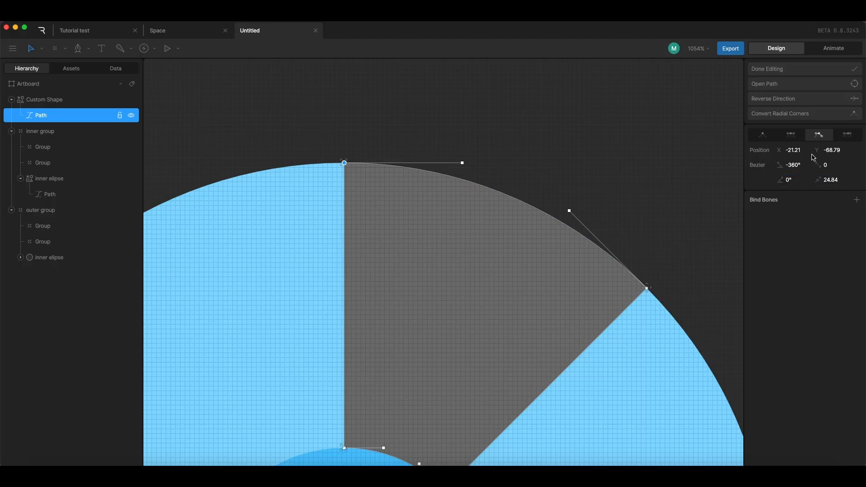
{"action": "left_click", "coordinate": [794, 68]}
{"action": "left_click", "coordinate": [687, 246]}
Try a white FFFFFF fill on the curved segment
{"action": "scroll", "coordinate": [681, 257], "scroll_direction": "down", "scroll_amount": 5}
{"action": "scroll", "coordinate": [613, 249], "scroll_direction": "down", "scroll_amount": 2}
{"action": "scroll", "coordinate": [613, 249], "scroll_direction": "right", "scroll_amount": 2}
{"action": "left_click", "coordinate": [545, 240]}
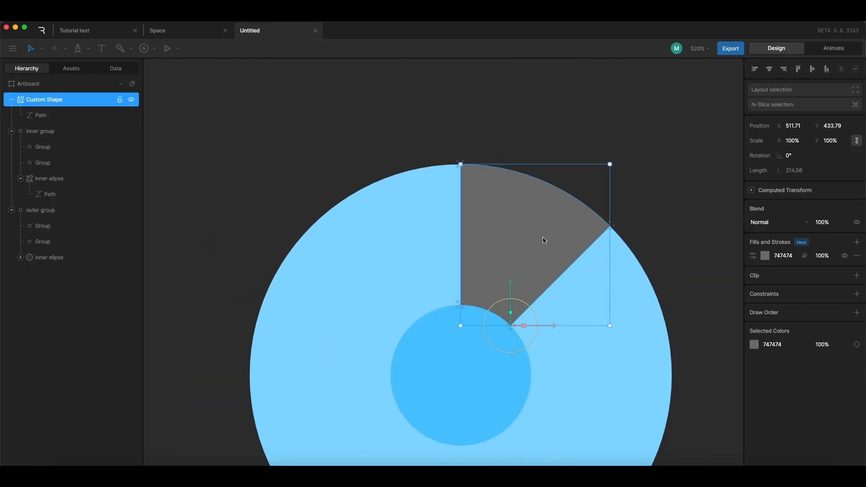
{"action": "left_click_drag", "start_coordinate": [831, 221], "coordinate": [717, 242]}
{"action": "scroll", "coordinate": [717, 241], "scroll_direction": "down", "scroll_amount": 2}
{"action": "scroll", "coordinate": [717, 242], "scroll_direction": "right", "scroll_amount": 3}
{"action": "left_click", "coordinate": [765, 255]}
{"action": "left_click_drag", "start_coordinate": [682, 307], "coordinate": [584, 225]}
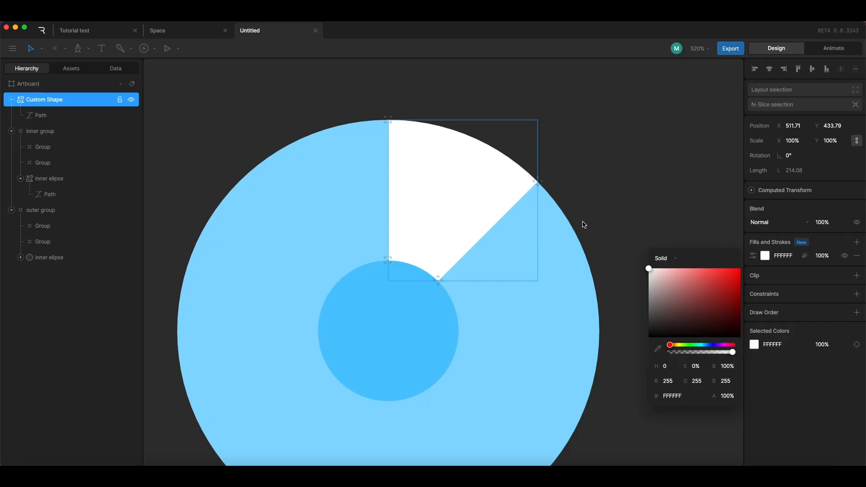
Sample the inner circle's blue for the segment's fill and adjust the shade to 4EC6FF
{"action": "scroll", "coordinate": [628, 251], "scroll_direction": "down", "scroll_amount": 2}
{"action": "left_click", "coordinate": [658, 348]}
{"action": "left_click", "coordinate": [520, 331]}
{"action": "left_click", "coordinate": [701, 274]}
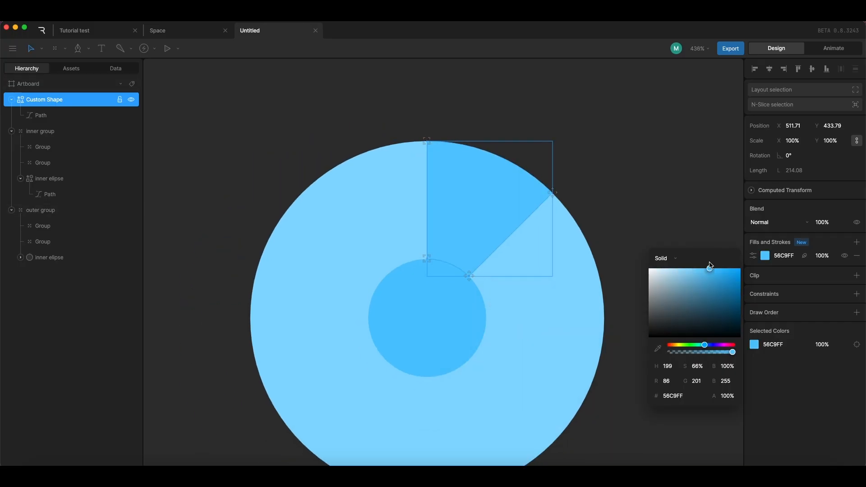
{"action": "left_click", "coordinate": [631, 225]}
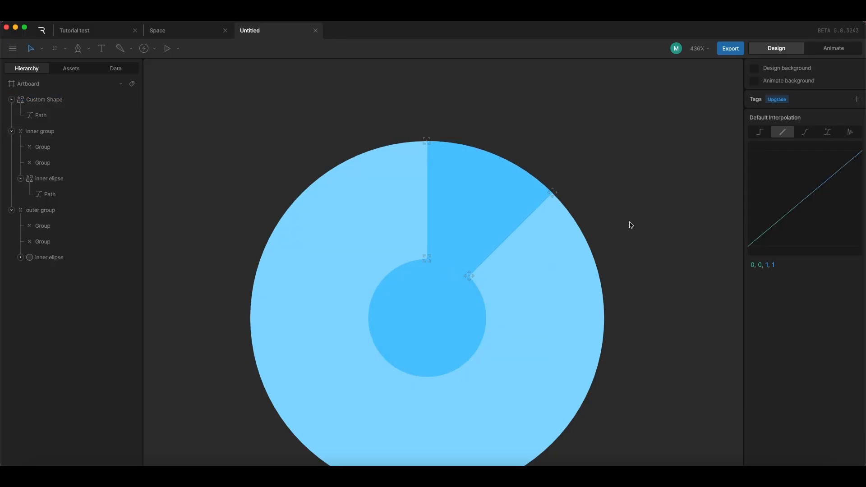
Add a second fill above the segment's blue fill and make it a solid colour
{"action": "left_click", "coordinate": [534, 212]}
{"action": "scroll", "coordinate": [533, 212], "scroll_direction": "up", "scroll_amount": 1}
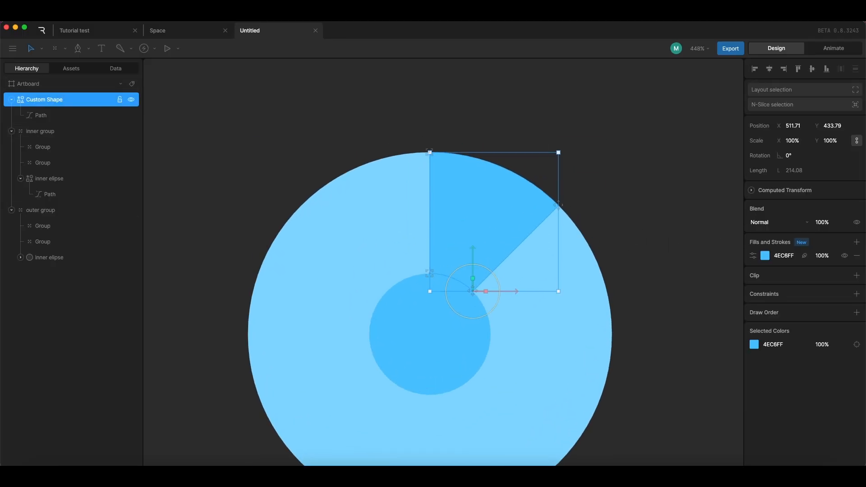
{"action": "left_click", "coordinate": [856, 242]}
{"action": "left_click", "coordinate": [765, 256]}
{"action": "left_click", "coordinate": [660, 258]}
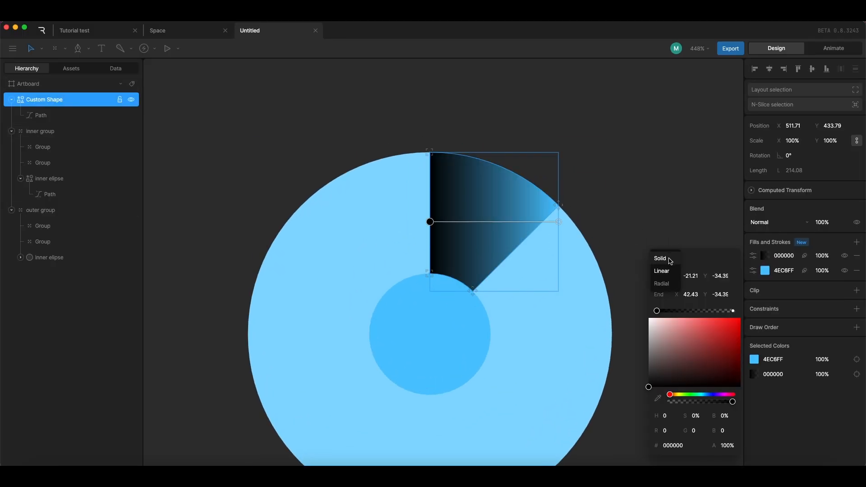
{"action": "left_click", "coordinate": [661, 259]}
Apply an inward feather to the segment's white FFFFFF top fill and adjust it into a soft edge glow
{"action": "left_click", "coordinate": [805, 256]}
{"action": "left_click", "coordinate": [732, 319]}
{"action": "left_click", "coordinate": [699, 336]}
{"action": "left_click", "coordinate": [713, 348]}
{"action": "left_click_drag", "start_coordinate": [694, 352], "coordinate": [716, 391]}
Lighten the segment's base fill to 8EDBFF so it blends with the outer circle
{"action": "left_click", "coordinate": [764, 270]}
{"action": "left_click_drag", "start_coordinate": [723, 285], "coordinate": [681, 244]}
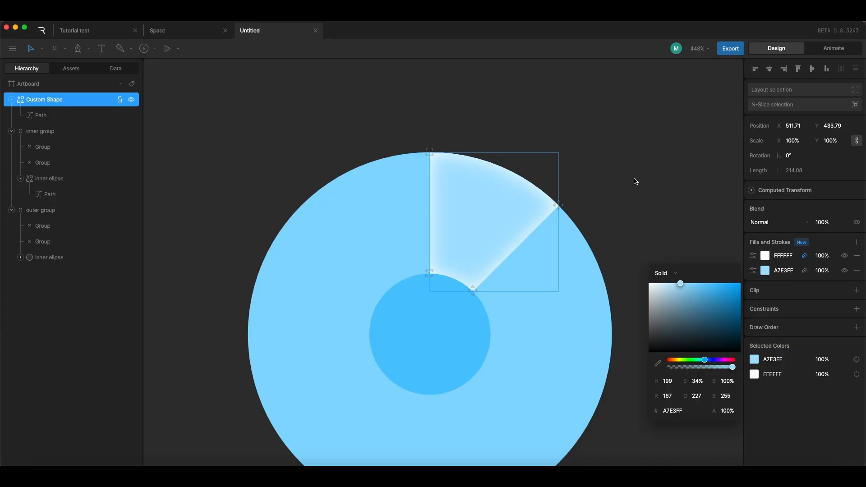
{"action": "left_click_drag", "start_coordinate": [681, 283], "coordinate": [691, 283]}
{"action": "left_click", "coordinate": [648, 215]}
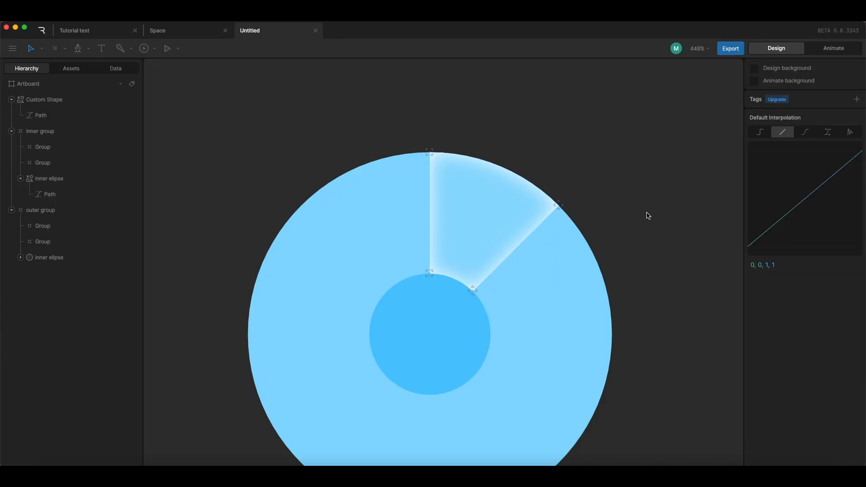
Rename the segment's custom shape to "inner shape 1"
{"action": "scroll", "coordinate": [434, 194], "scroll_direction": "down", "scroll_amount": 2}
{"action": "left_click", "coordinate": [435, 192]}
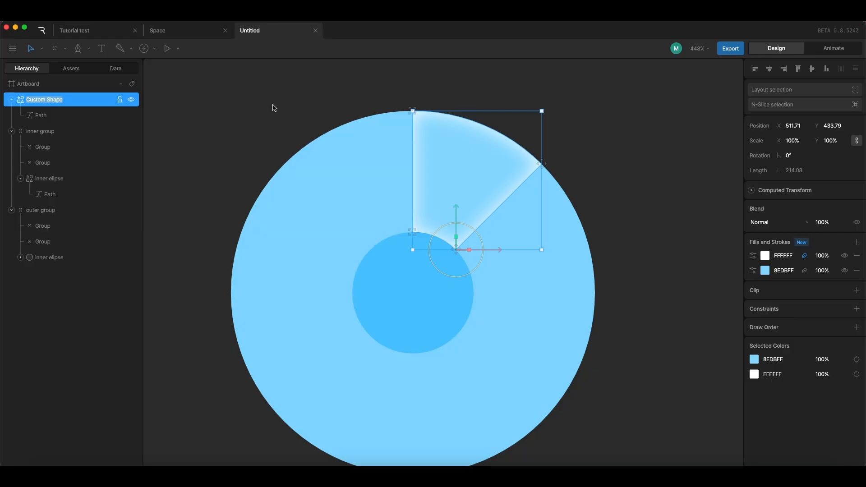
{"action": "left_click", "coordinate": [567, 162]}
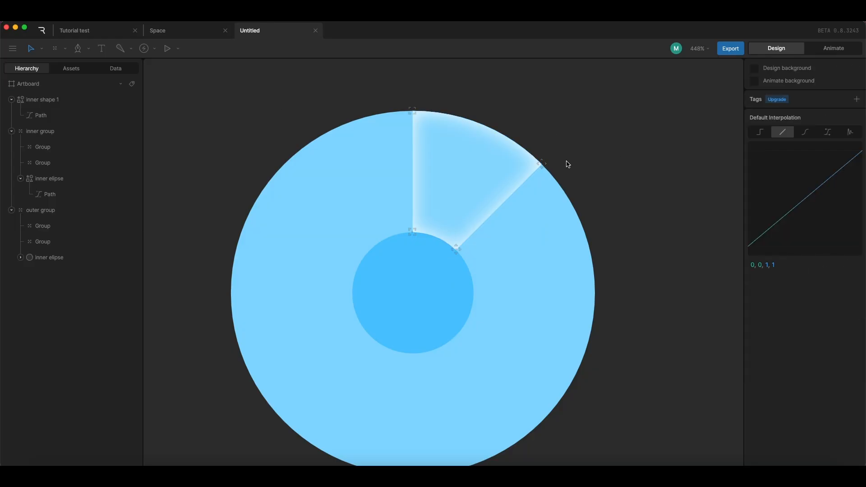
Put the segment in its own group and name the group "inner shape 1"
{"action": "left_click", "coordinate": [488, 166]}
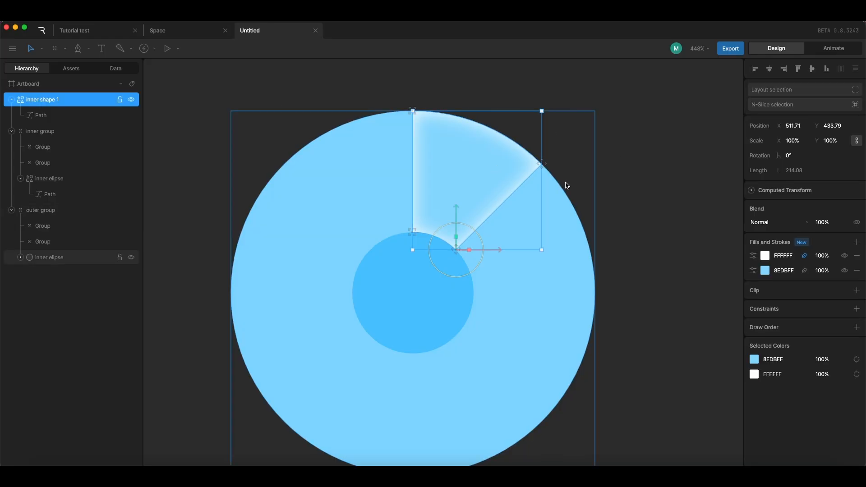
{"action": "left_click", "coordinate": [610, 174]}
{"action": "left_click", "coordinate": [468, 171]}
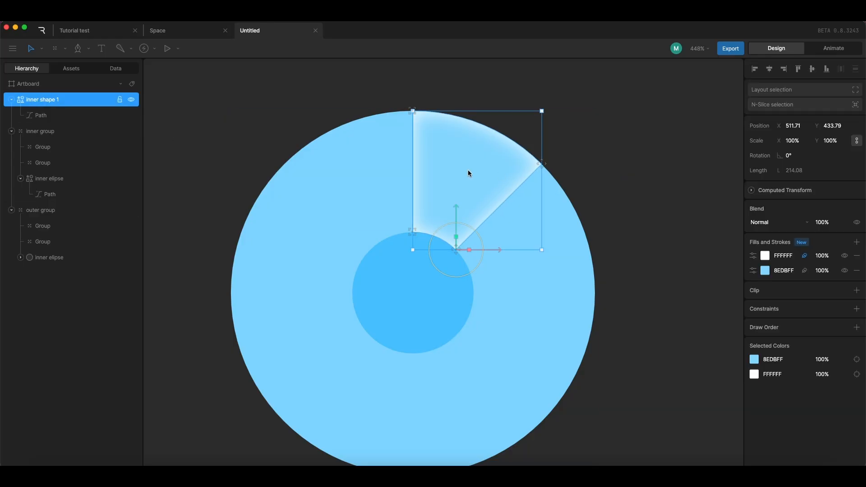
{"action": "key", "text": "super+g"}
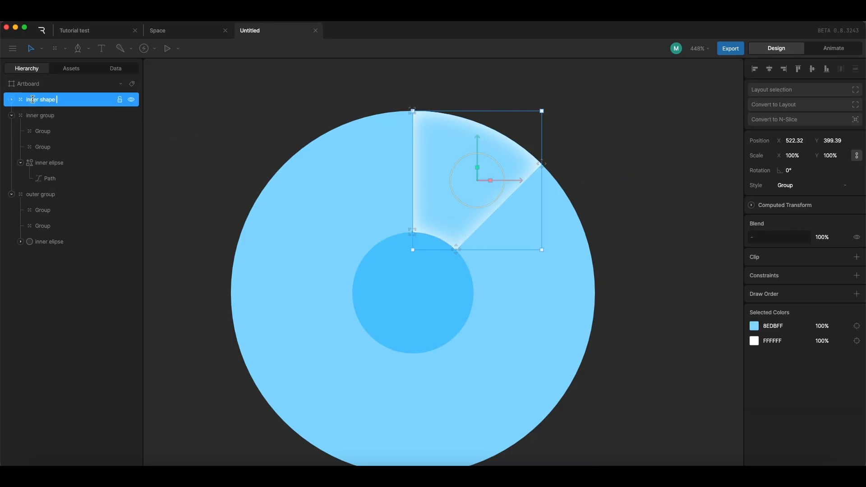
Freeze the artwork and move the segment group's origin to the circles' centre at X 490.5, Y 455
{"action": "key", "text": "y"}
{"action": "left_click_drag", "start_coordinate": [477, 135], "coordinate": [479, 251]}
{"action": "left_click_drag", "start_coordinate": [514, 293], "coordinate": [450, 299]}
{"action": "left_click", "coordinate": [732, 67]}
Duplicate the inner shape 1 group and rotate the copy 45° around the circles' centre
{"action": "left_click", "coordinate": [481, 171]}
{"action": "key", "text": "super+d"}
{"action": "left_click", "coordinate": [803, 174]}
{"action": "type", "text": "45"}
{"action": "key", "text": "Return"}
Duplicate the inner shape 2 group and rotate the copy to 90° around the circles' centre
{"action": "left_click", "coordinate": [641, 212]}
{"action": "left_click", "coordinate": [555, 240]}
{"action": "key", "text": "super+d"}
{"action": "left_click", "coordinate": [804, 171]}
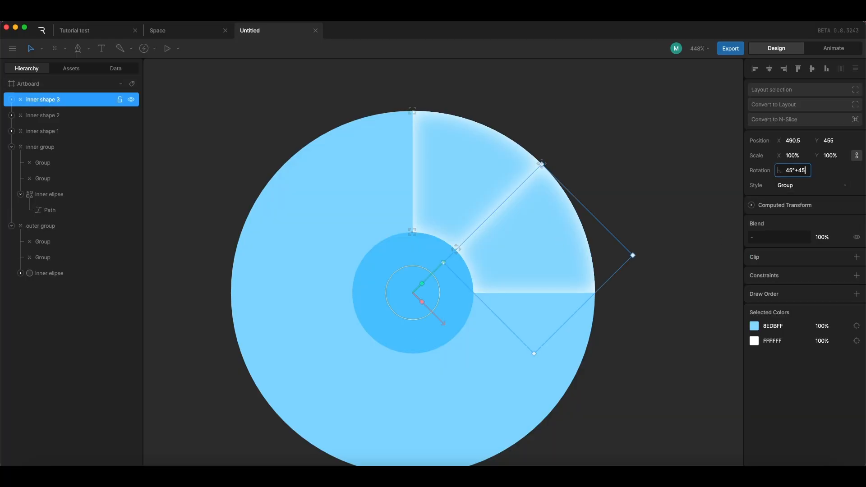
{"action": "key", "text": "Return"}
Duplicate the 90° segment group and rotate the new copy a further 45° to 135°
{"action": "left_click", "coordinate": [622, 295]}
{"action": "left_click", "coordinate": [540, 356]}
{"action": "key", "text": "super+d"}
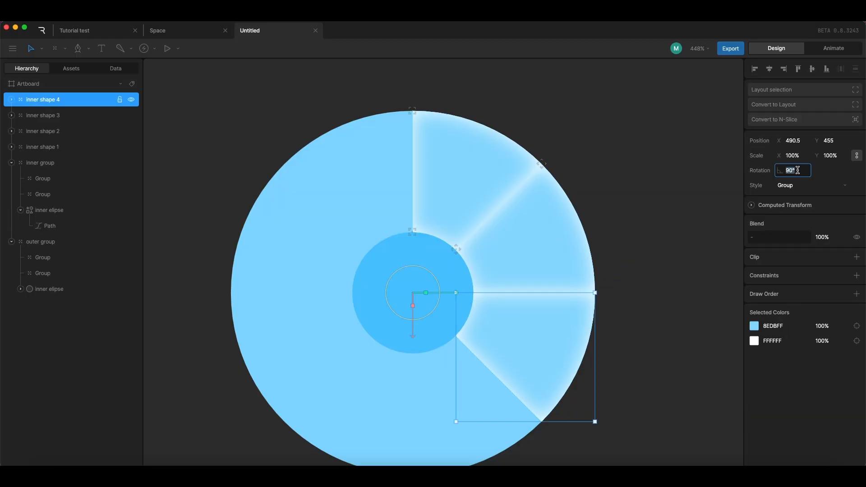
{"action": "type", "text": "45"}
{"action": "key", "text": "Return"}
Add two more segment copies around the circles' centre, rotated to 180° and 225°
{"action": "key", "text": "super+d"}
{"action": "left_click", "coordinate": [802, 169]}
{"action": "type", "text": "+45"}
{"action": "key", "text": "Return"}
{"action": "key", "text": "super+d"}
{"action": "left_click", "coordinate": [798, 171]}
{"action": "type", "text": "+45"}
{"action": "key", "text": "Return"}
{"action": "left_click", "coordinate": [690, 257]}
{"action": "left_click", "coordinate": [310, 333]}
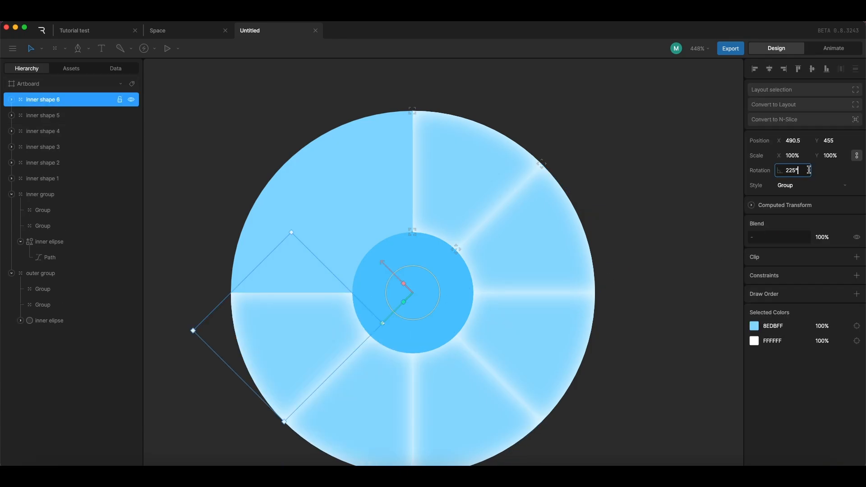
{"action": "key", "text": "Return"}
Complete the ring with two more segment copies, rotated to 270° and 315°
{"action": "left_click_drag", "start_coordinate": [283, 316], "coordinate": [280, 286]}
{"action": "key", "text": "super+z"}
{"action": "key", "text": "super+d"}
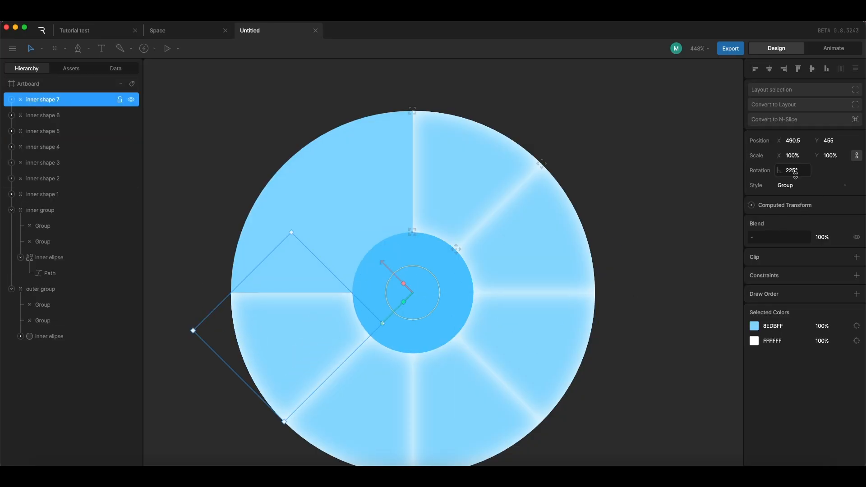
{"action": "type", "text": "+45"}
{"action": "key", "text": "Return"}
{"action": "key", "text": "super+d"}
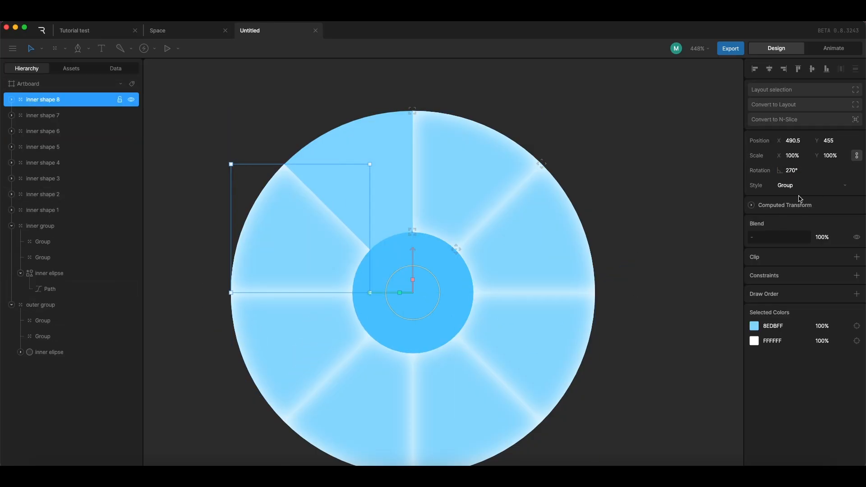
{"action": "type", "text": "+45"}
{"action": "key", "text": "Return"}
{"action": "left_click", "coordinate": [676, 183]}
{"action": "scroll", "coordinate": [561, 195], "scroll_direction": "down", "scroll_amount": 5}
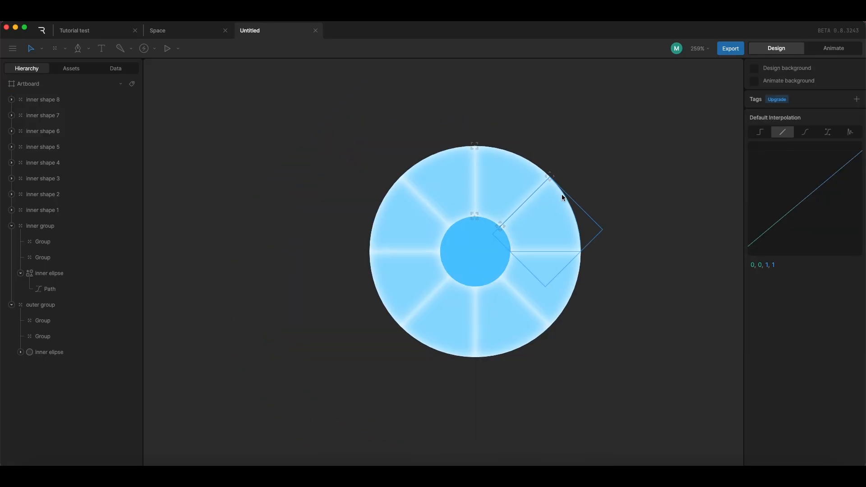
{"action": "scroll", "coordinate": [586, 221], "scroll_direction": "up", "scroll_amount": 3}
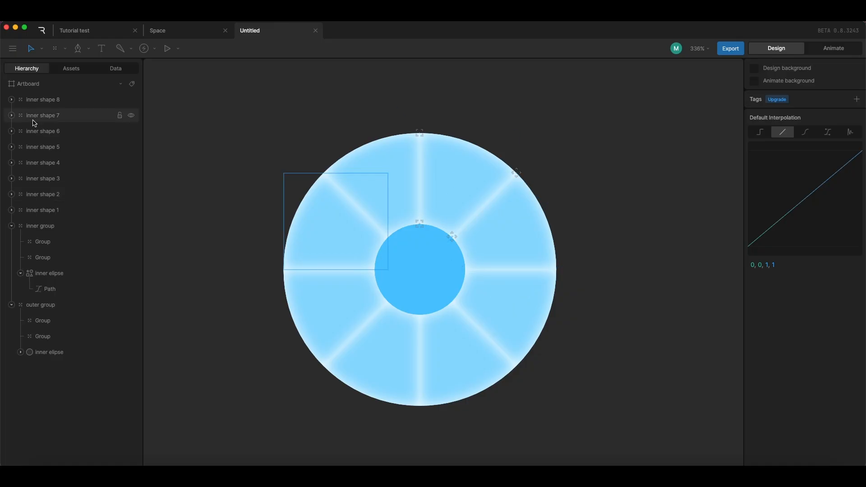
Collapse the inner group and put inner shape 1 through inner shape 8 in one group named "inner shapes"
{"action": "left_click", "coordinate": [51, 100]}
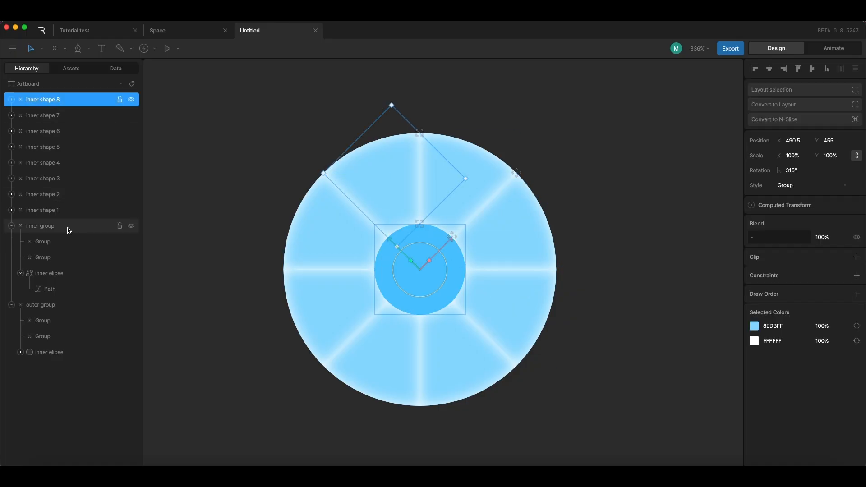
{"action": "left_click", "coordinate": [69, 229], "text": "shift"}
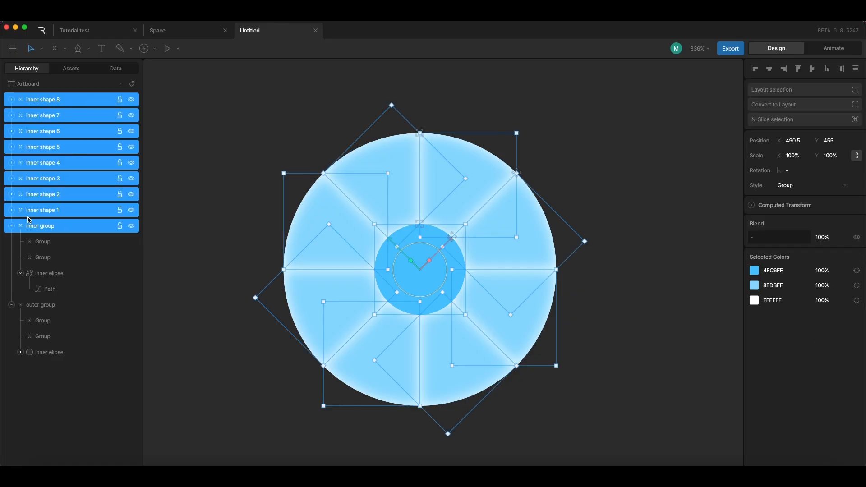
{"action": "left_click", "coordinate": [187, 220]}
{"action": "left_click", "coordinate": [12, 227]}
{"action": "left_click", "coordinate": [13, 210]}
{"action": "left_click", "coordinate": [12, 210]}
{"action": "left_click", "coordinate": [77, 100], "text": "shift"}
{"action": "key", "text": "super+g"}
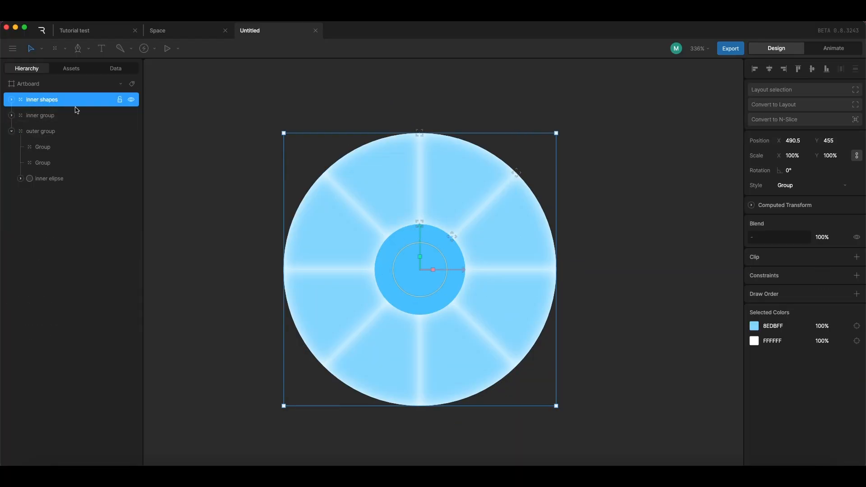
{"action": "left_click", "coordinate": [543, 116]}
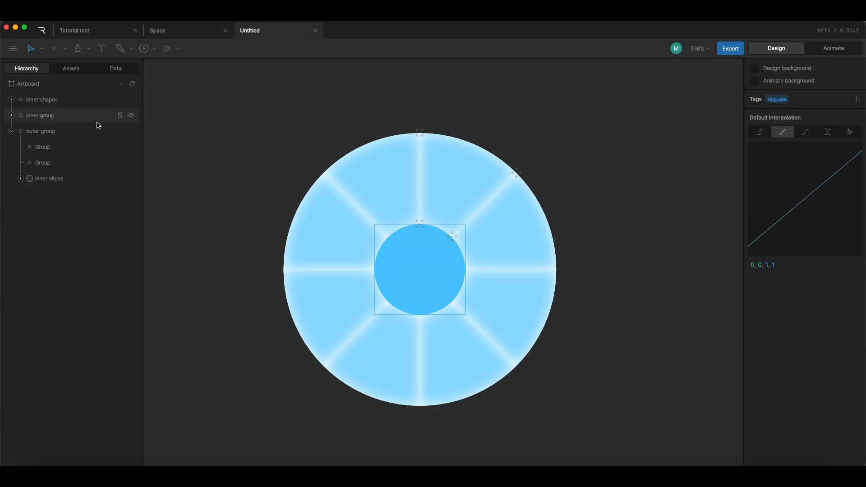
Collapse the outer group and rename the inner shapes group to "Design"
{"action": "left_click", "coordinate": [44, 133]}
{"action": "left_click", "coordinate": [11, 132]}
{"action": "left_click", "coordinate": [621, 156]}
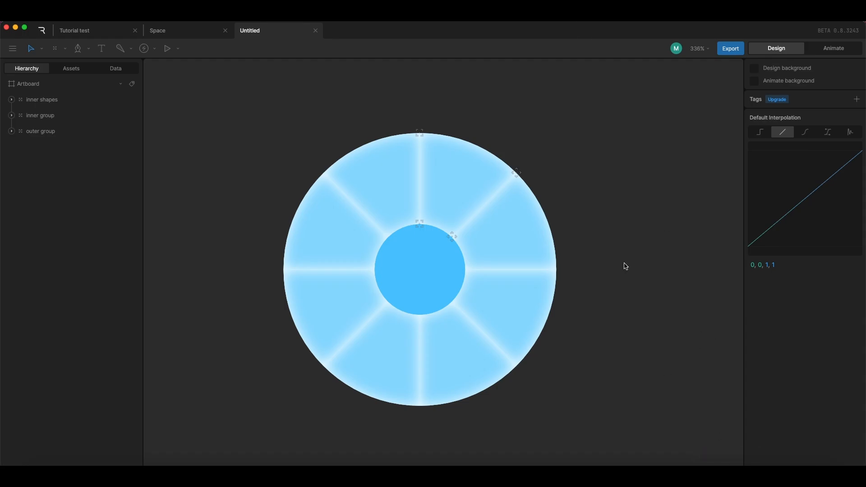
{"action": "left_click", "coordinate": [43, 100]}
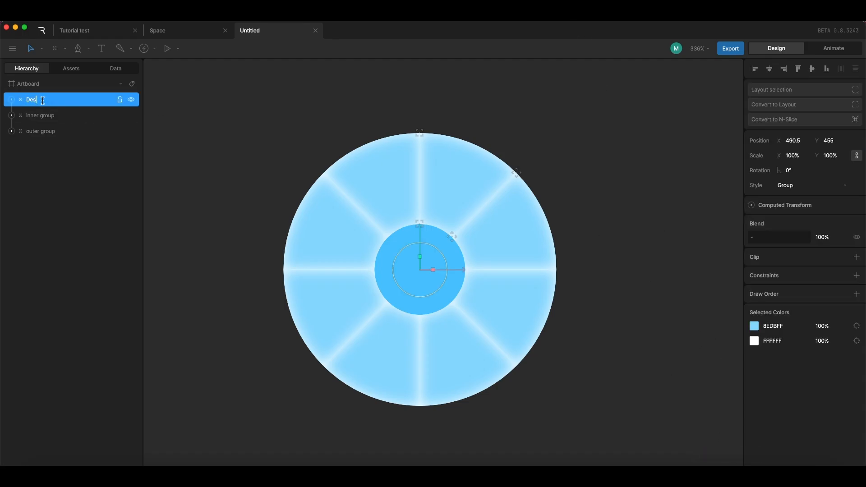
{"action": "left_click", "coordinate": [193, 163]}
Delete the four empty guide groups inside the inner group and outer group, and collapse both parent groups
{"action": "left_click", "coordinate": [41, 116]}
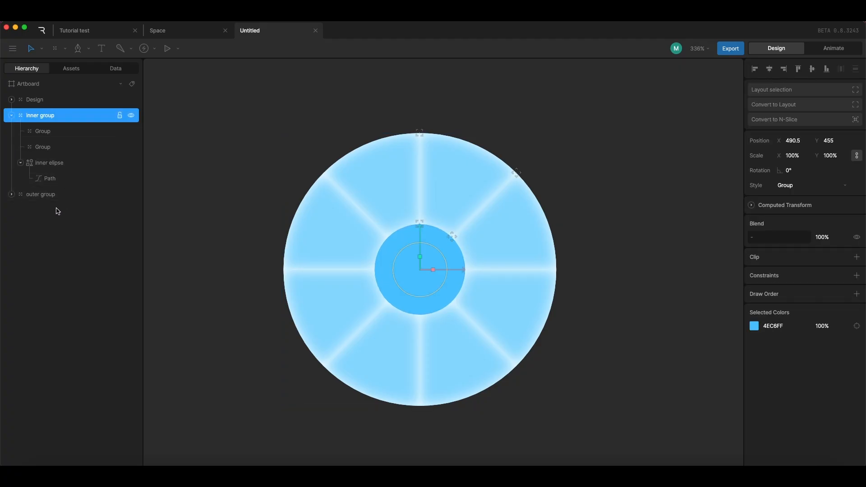
{"action": "left_click", "coordinate": [43, 194]}
{"action": "left_click", "coordinate": [46, 231]}
{"action": "left_click", "coordinate": [45, 210], "text": "shift"}
{"action": "left_click", "coordinate": [45, 147], "text": "shift"}
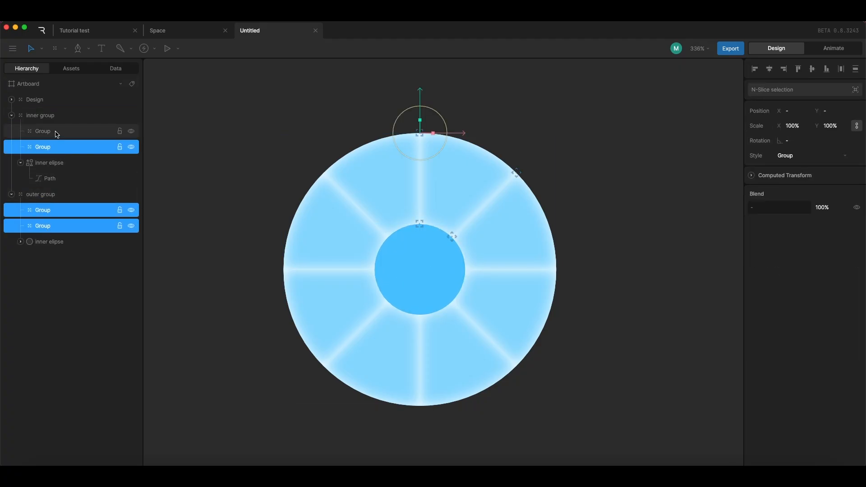
{"action": "left_click", "coordinate": [58, 131], "text": "shift"}
{"action": "key", "text": "Delete"}
{"action": "left_click", "coordinate": [11, 115]}
{"action": "left_click", "coordinate": [12, 130]}
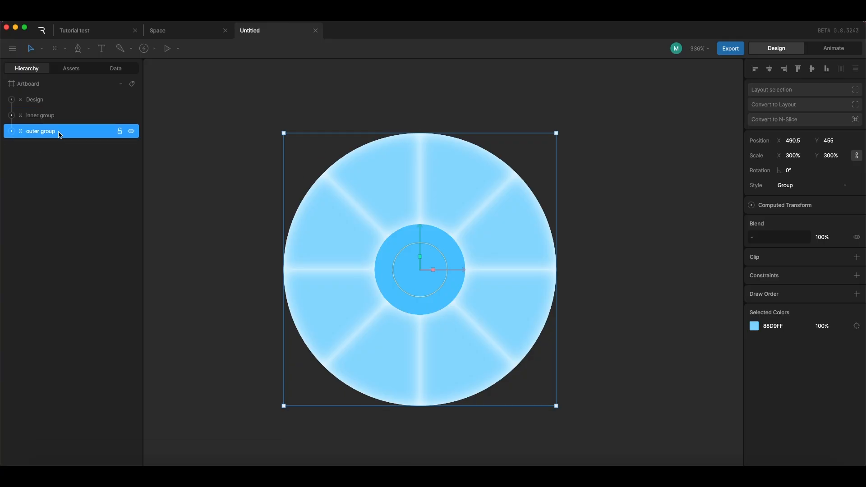
{"action": "left_click", "coordinate": [470, 110]}
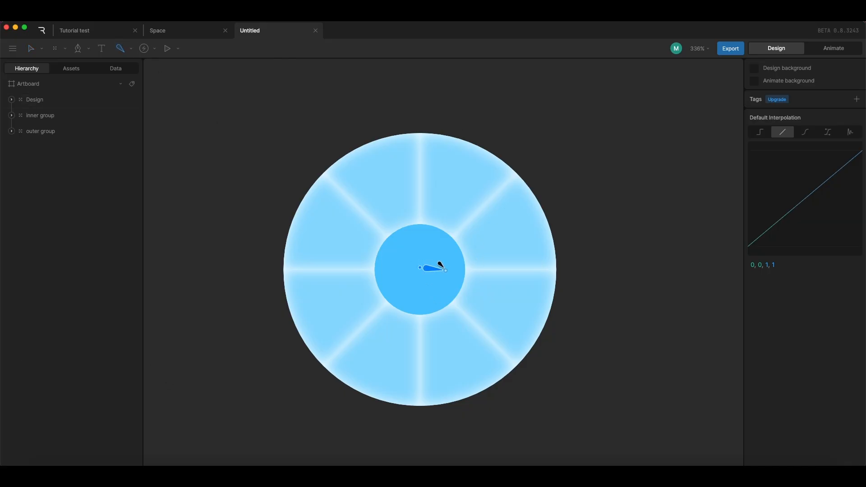
Draw a horizontal bone about 19.5 units long starting at the circles' centre
{"action": "key", "text": "Escape"}
{"action": "left_click", "coordinate": [440, 268]}
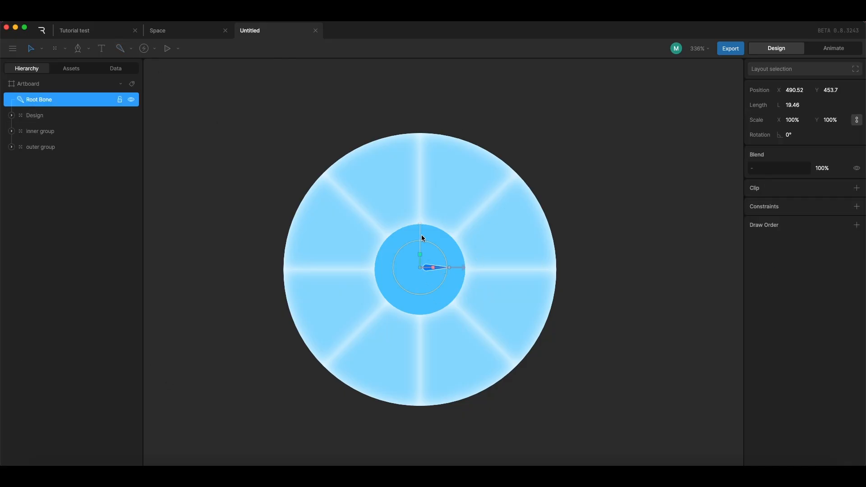
{"action": "left_click_drag", "start_coordinate": [459, 267], "coordinate": [460, 267]}
{"action": "left_click_drag", "start_coordinate": [420, 226], "coordinate": [420, 228]}
Place the bone inside the inner group at X 0, Y 0 and rename it "in ctrl"
{"action": "left_click", "coordinate": [261, 122]}
{"action": "left_click", "coordinate": [45, 131]}
{"action": "left_click_drag", "start_coordinate": [51, 100], "coordinate": [60, 128]}
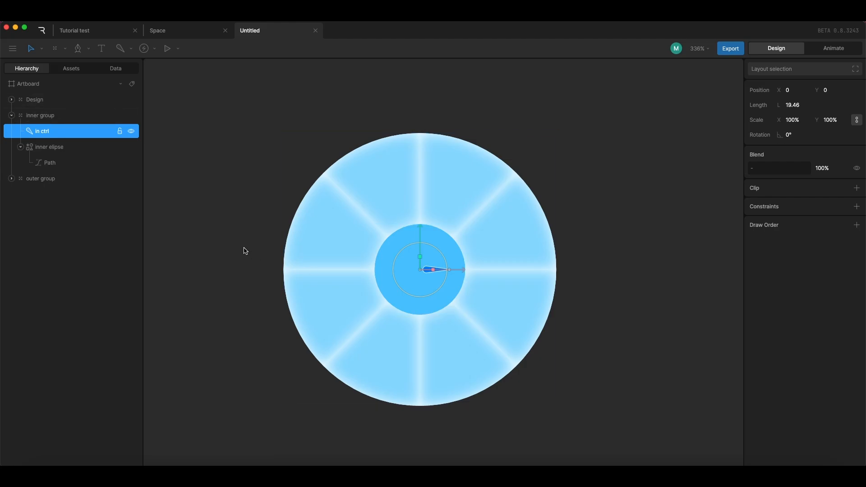
Duplicate the in ctrl bone, rename the copy "out ctrl" and move it into the outer group
{"action": "left_click", "coordinate": [12, 178]}
{"action": "left_click", "coordinate": [55, 134]}
{"action": "key", "text": "super+d"}
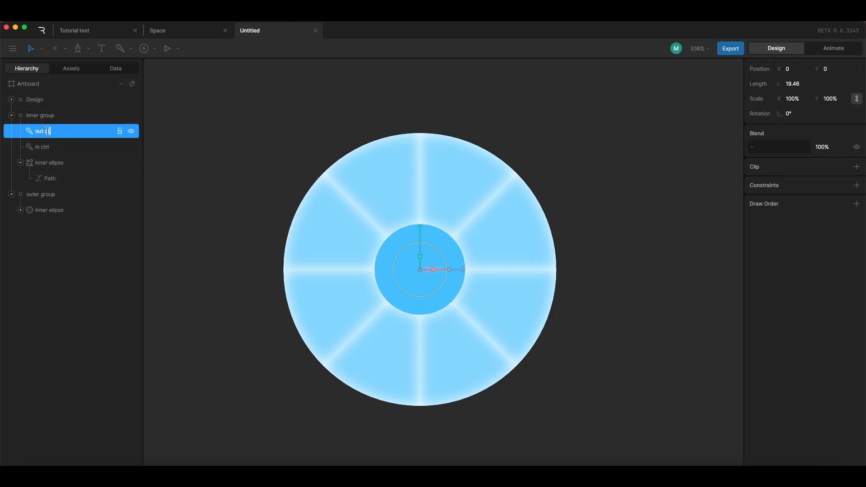
{"action": "left_click_drag", "start_coordinate": [57, 131], "coordinate": [71, 212]}
{"action": "left_click", "coordinate": [566, 254]}
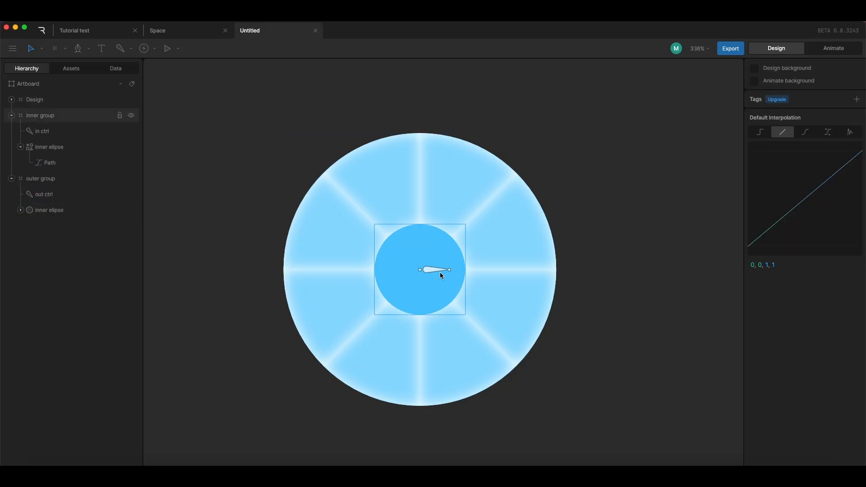
Bind the out ctrl and in ctrl bones to the path of inner shape 1
{"action": "left_click", "coordinate": [41, 131]}
{"action": "left_click", "coordinate": [617, 217]}
{"action": "left_click", "coordinate": [459, 177]}
{"action": "left_click", "coordinate": [314, 125]}
{"action": "left_click", "coordinate": [466, 171], "text": "super"}
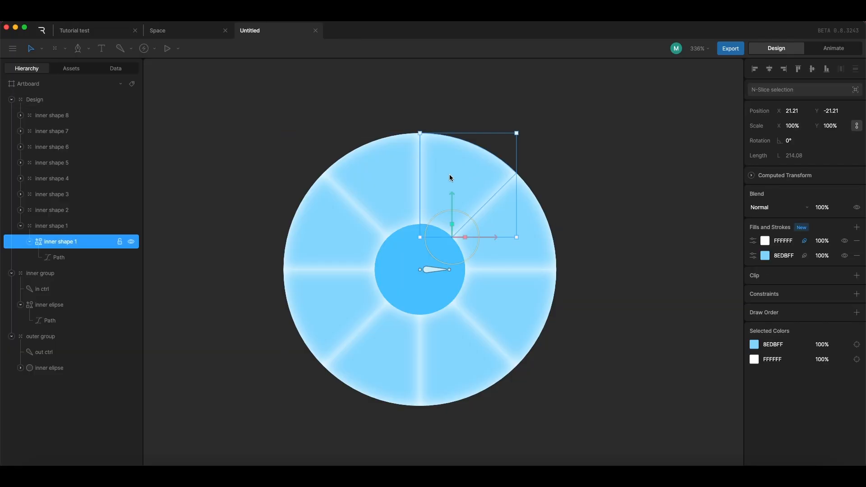
{"action": "left_click", "coordinate": [62, 227]}
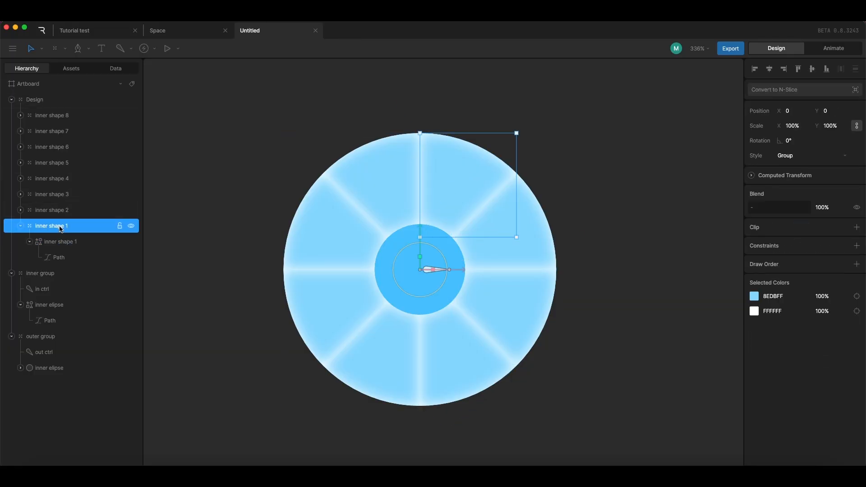
{"action": "left_click", "coordinate": [60, 257]}
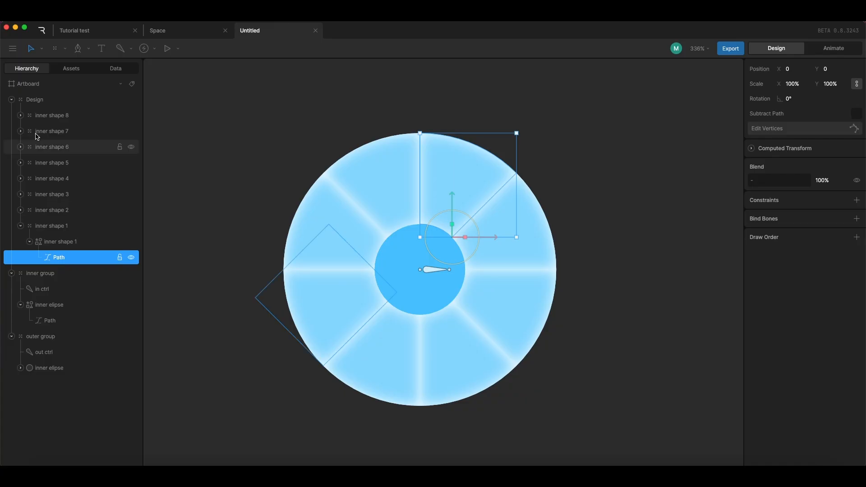
{"action": "scroll", "coordinate": [649, 206], "scroll_direction": "up", "scroll_amount": 2}
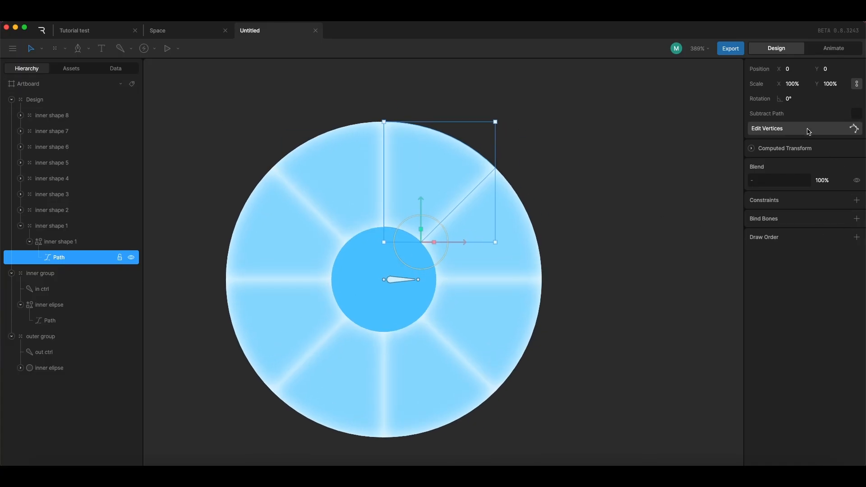
{"action": "left_click", "coordinate": [856, 218]}
{"action": "left_click", "coordinate": [53, 352]}
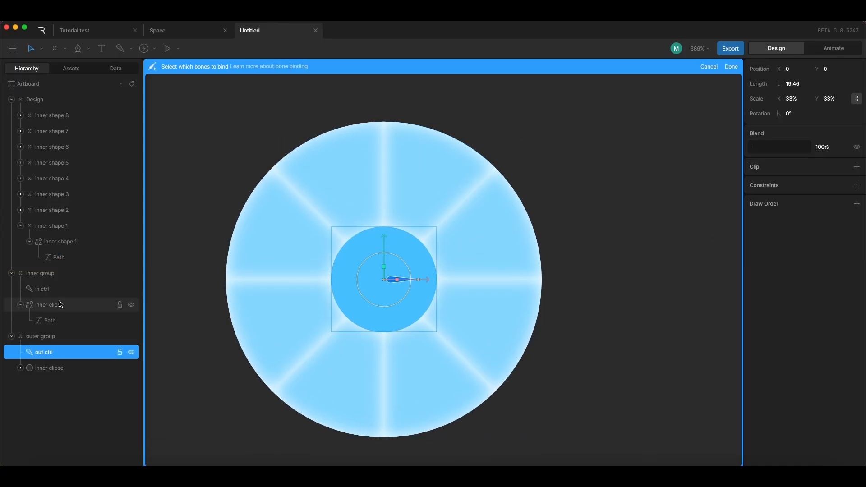
{"action": "left_click", "coordinate": [60, 289]}
{"action": "left_click", "coordinate": [731, 66]}
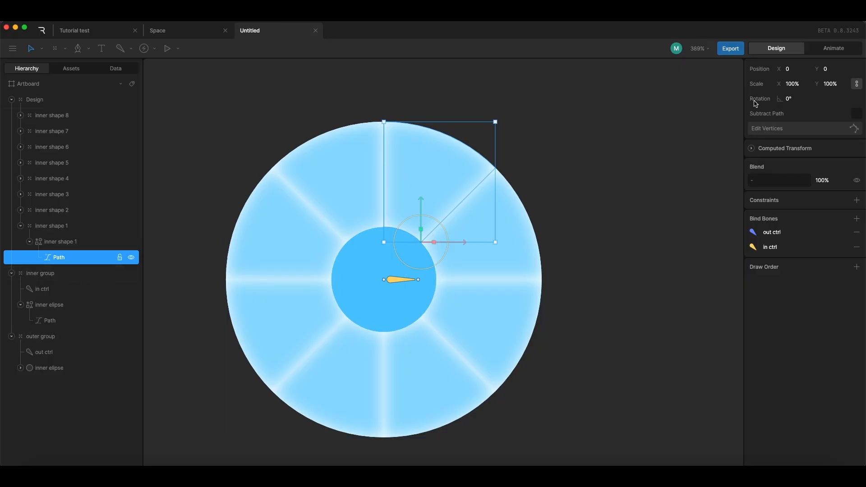
Weight the inner-arc vertices of inner shape 1's path 100% to in ctrl and check the outer-arc vertices' weights
{"action": "key", "text": "Return"}
{"action": "left_click_drag", "start_coordinate": [352, 215], "coordinate": [463, 266]}
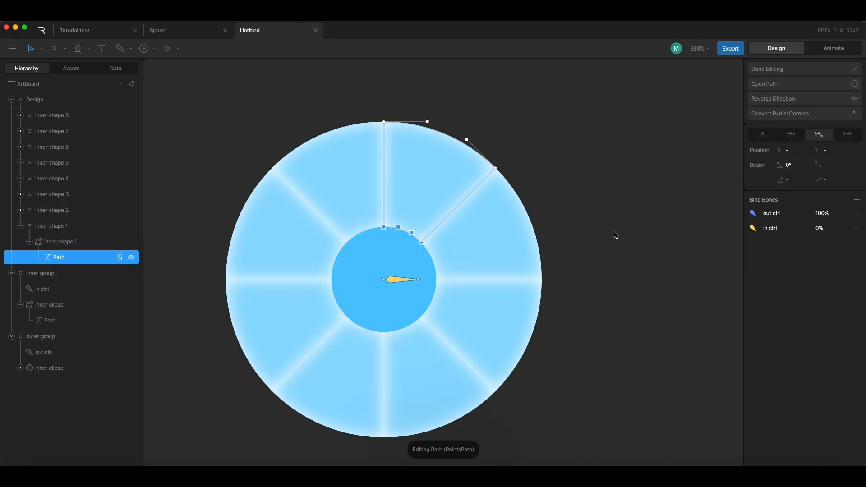
{"action": "left_click", "coordinate": [830, 227]}
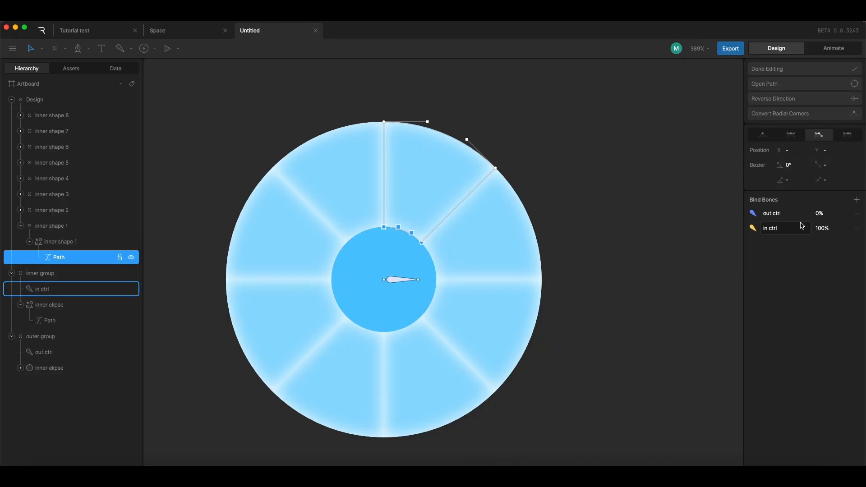
{"action": "left_click_drag", "start_coordinate": [359, 103], "coordinate": [537, 185]}
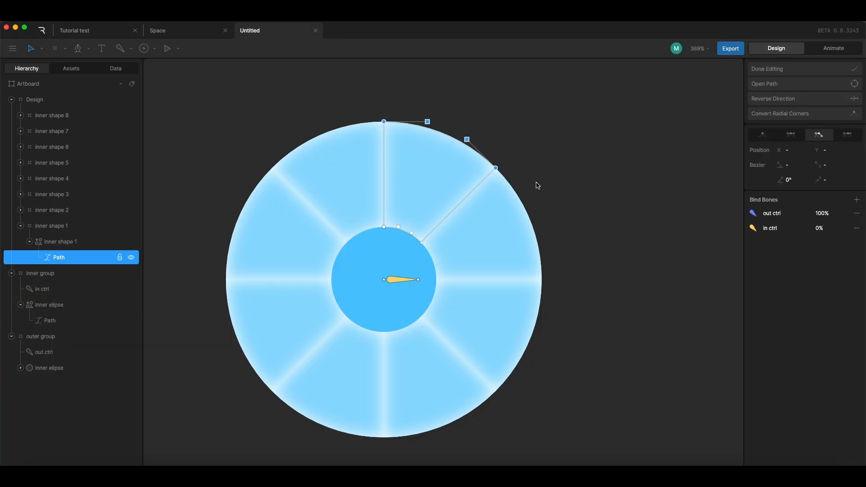
{"action": "left_click", "coordinate": [844, 66]}
Finish editing inner shape 1's path and bind the out ctrl and in ctrl bones to the path of inner shape 2
{"action": "left_click", "coordinate": [514, 257]}
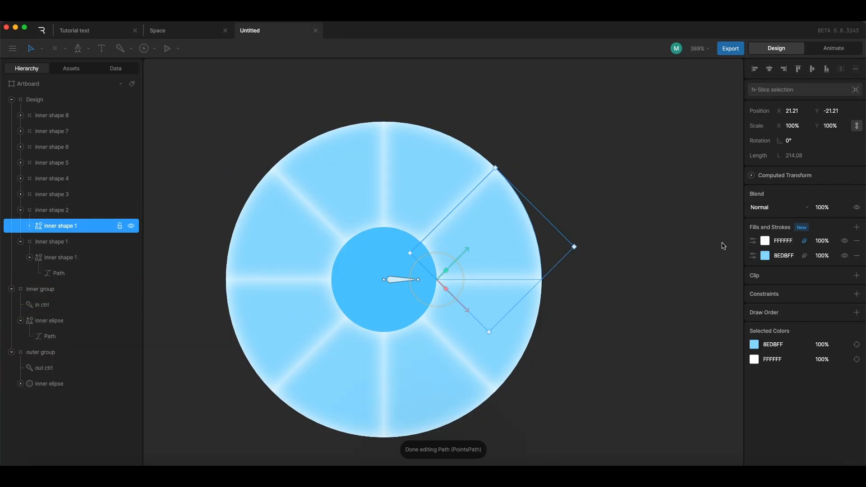
{"action": "left_click", "coordinate": [62, 211]}
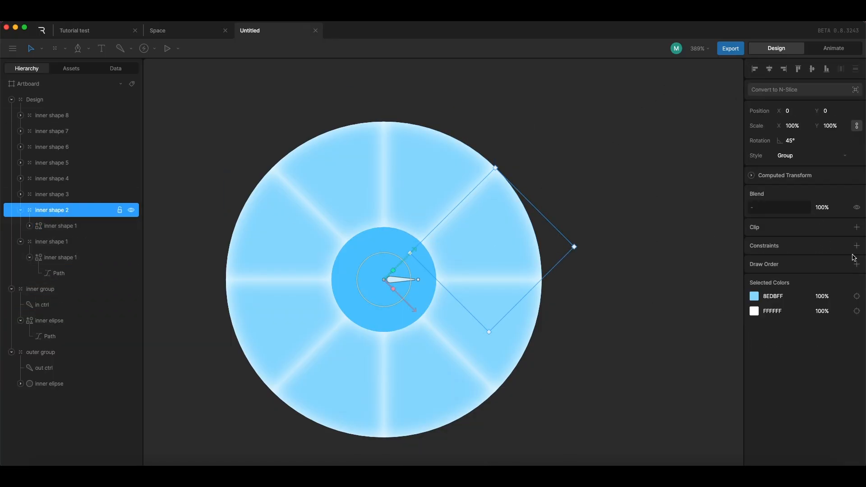
{"action": "left_click", "coordinate": [639, 232]}
{"action": "left_click", "coordinate": [493, 232]}
{"action": "left_click", "coordinate": [492, 233]}
{"action": "left_click", "coordinate": [68, 226]}
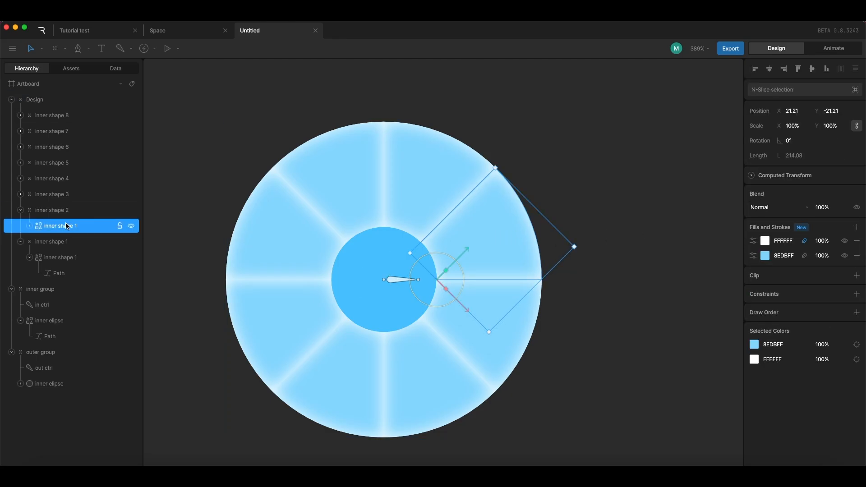
{"action": "left_click", "coordinate": [29, 226]}
{"action": "left_click", "coordinate": [111, 243]}
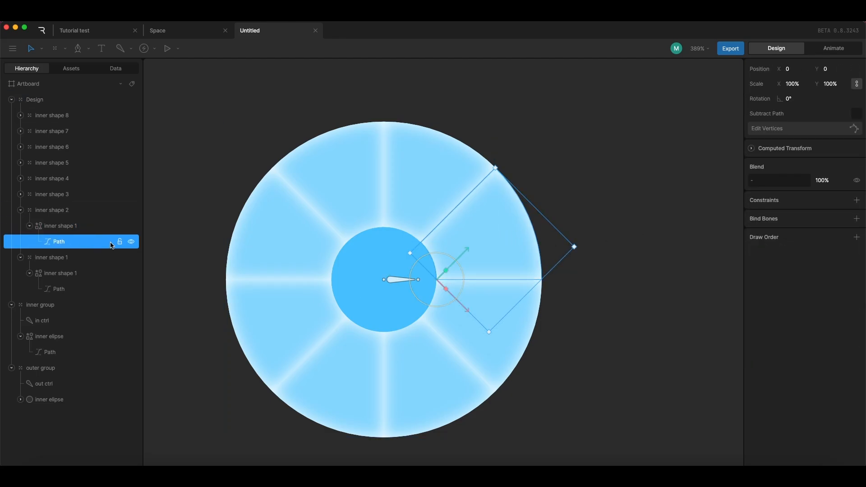
{"action": "left_click", "coordinate": [857, 219]}
{"action": "left_click", "coordinate": [90, 383]}
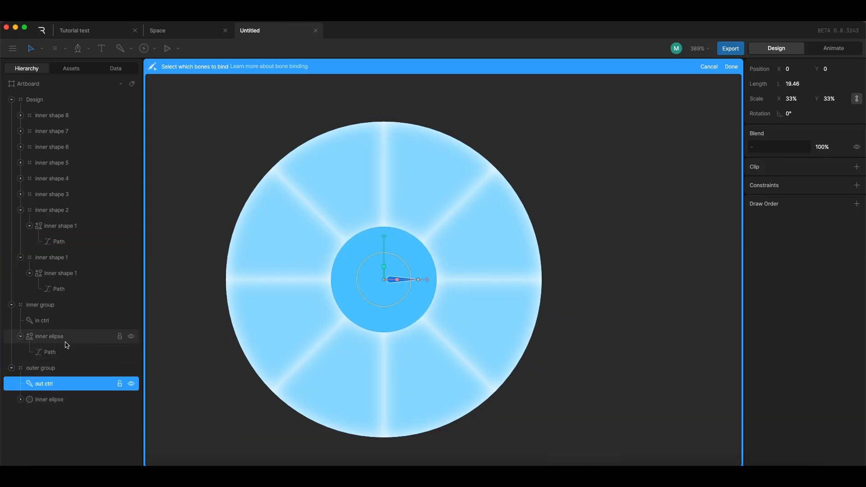
{"action": "left_click", "coordinate": [68, 320]}
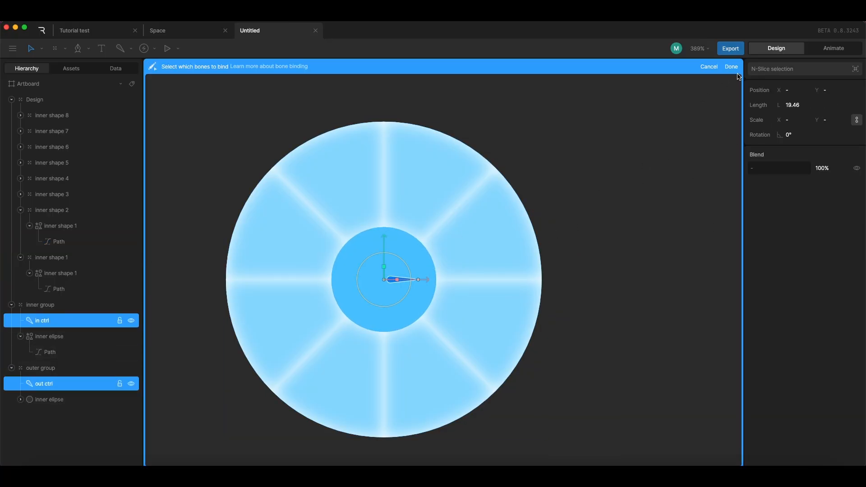
{"action": "left_click", "coordinate": [732, 67]}
Weight the inner-arc vertices of inner shape 2's path 100% to in ctrl and check the outer-arc vertices' weights
{"action": "left_click", "coordinate": [791, 131]}
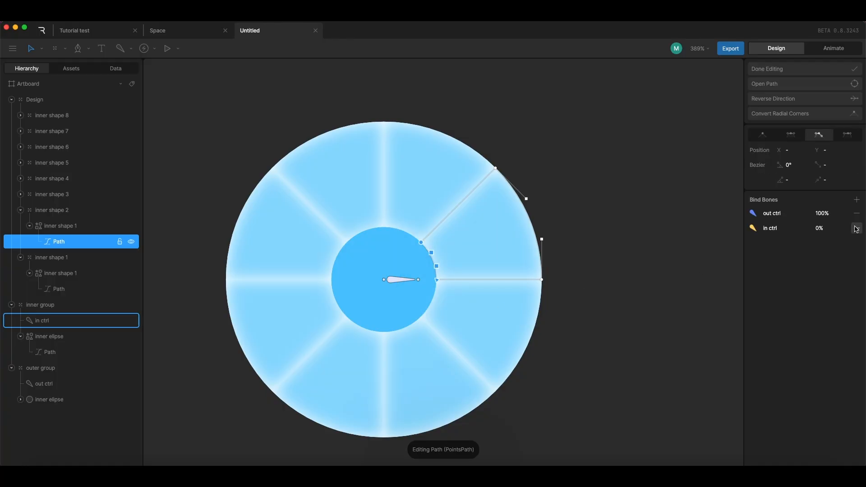
{"action": "key", "text": "Return"}
{"action": "left_click_drag", "start_coordinate": [487, 158], "coordinate": [589, 329]}
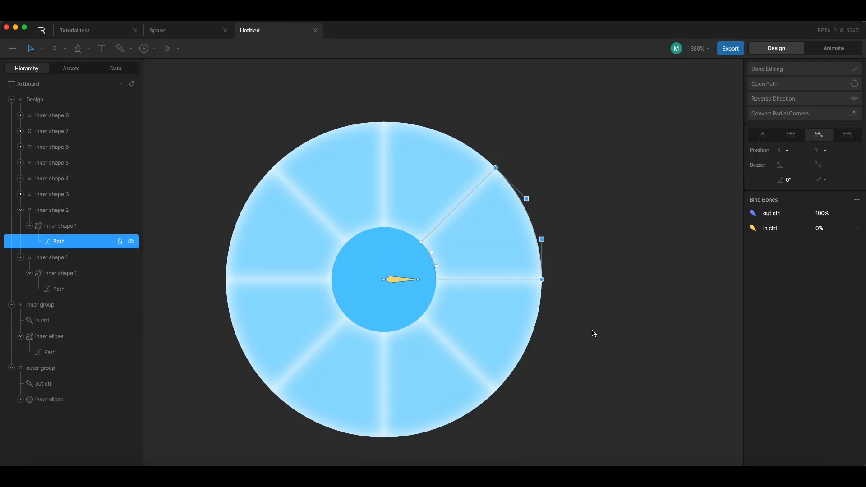
{"action": "left_click", "coordinate": [772, 69]}
Bind the out ctrl and in ctrl bones to the path of inner shape 3
{"action": "left_click", "coordinate": [503, 323]}
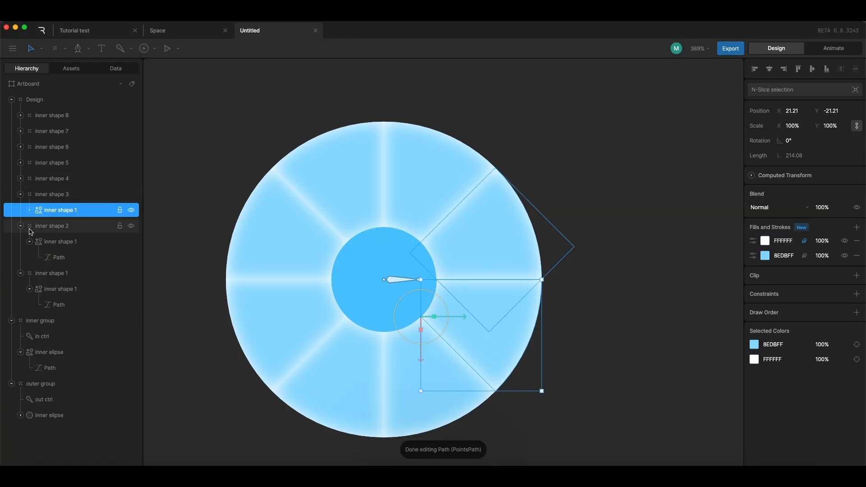
{"action": "left_click", "coordinate": [62, 226]}
{"action": "left_click", "coordinate": [856, 218]}
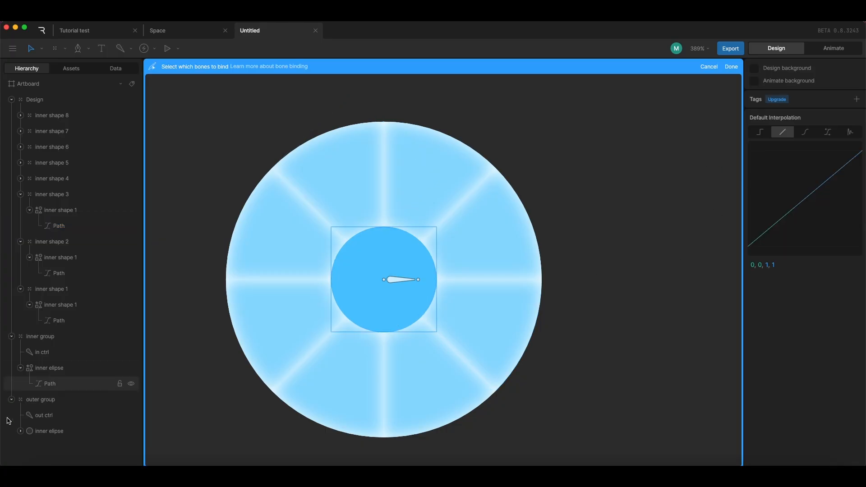
{"action": "left_click", "coordinate": [43, 415]}
{"action": "left_click", "coordinate": [43, 352], "text": "shift"}
{"action": "left_click", "coordinate": [731, 66]}
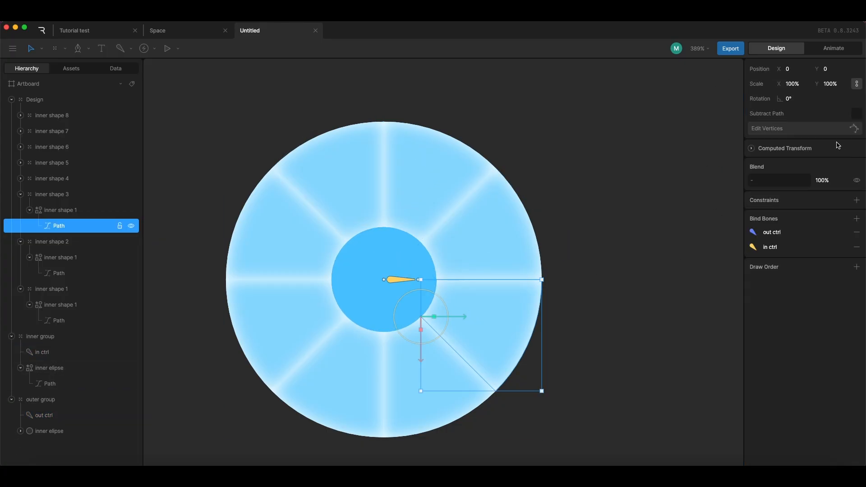
Weight the inner-arc vertices of inner shape 3's path 100% to in ctrl and check the outer-arc vertices' weights
{"action": "key", "text": "Return"}
{"action": "left_click_drag", "start_coordinate": [379, 258], "coordinate": [458, 350]}
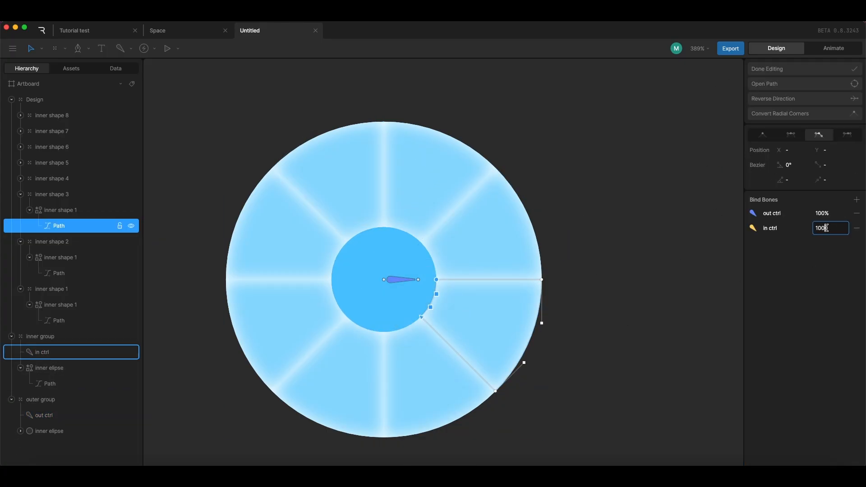
{"action": "left_click_drag", "start_coordinate": [588, 430], "coordinate": [485, 259]}
{"action": "left_click", "coordinate": [779, 68]}
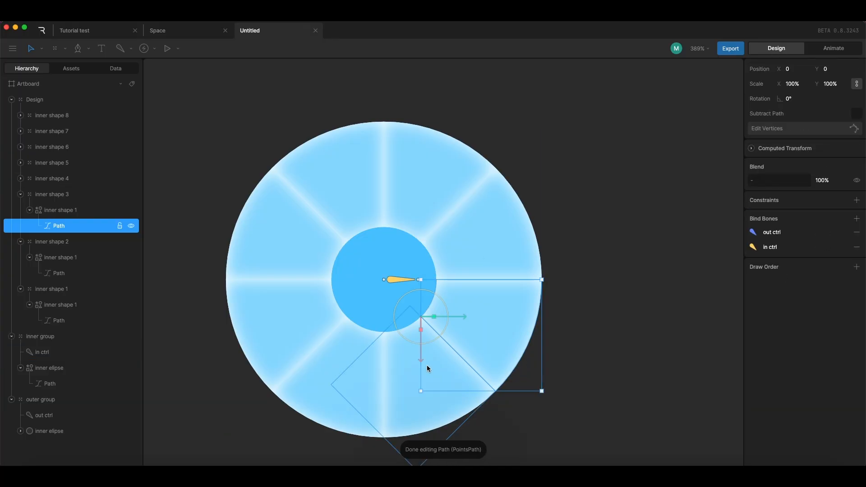
Bind the out ctrl and in ctrl bones to the path of inner shape 4
{"action": "left_click", "coordinate": [426, 367]}
{"action": "left_click", "coordinate": [29, 194]}
{"action": "left_click", "coordinate": [58, 210]}
{"action": "left_click", "coordinate": [856, 219]}
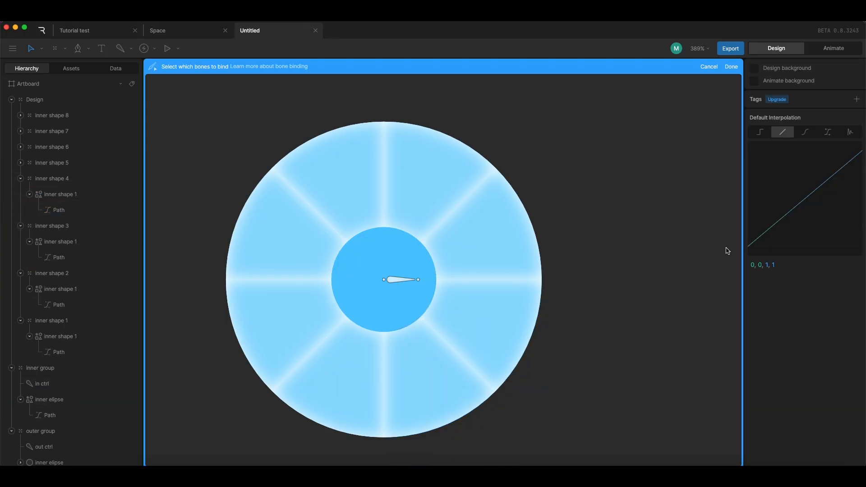
{"action": "left_click", "coordinate": [66, 446]}
{"action": "left_click", "coordinate": [66, 384]}
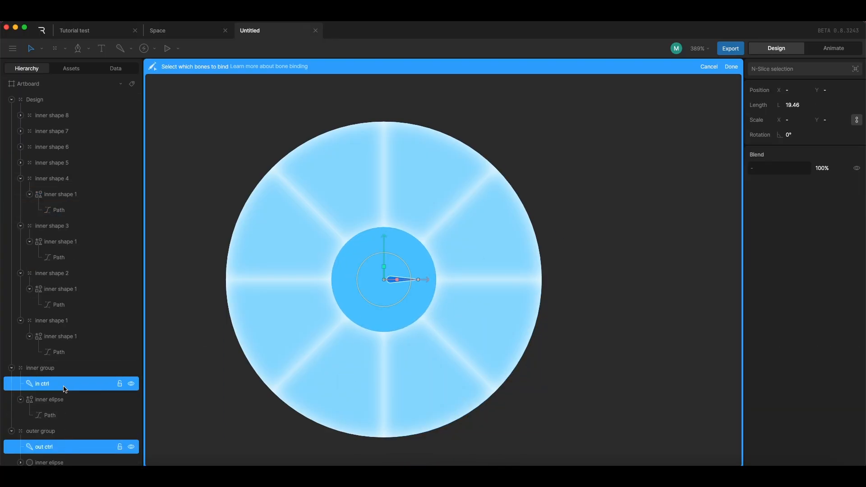
{"action": "left_click", "coordinate": [762, 71]}
Weight the inner-arc vertices of inner shape 4's path 100% to in ctrl and check the outer-arc vertices' weights
{"action": "left_click", "coordinate": [757, 131]}
{"action": "left_click_drag", "start_coordinate": [363, 310], "coordinate": [444, 347]}
{"action": "left_click", "coordinate": [825, 230]}
{"action": "type", "text": "100"}
{"action": "key", "text": "Return"}
{"action": "left_click_drag", "start_coordinate": [542, 444], "coordinate": [357, 389]}
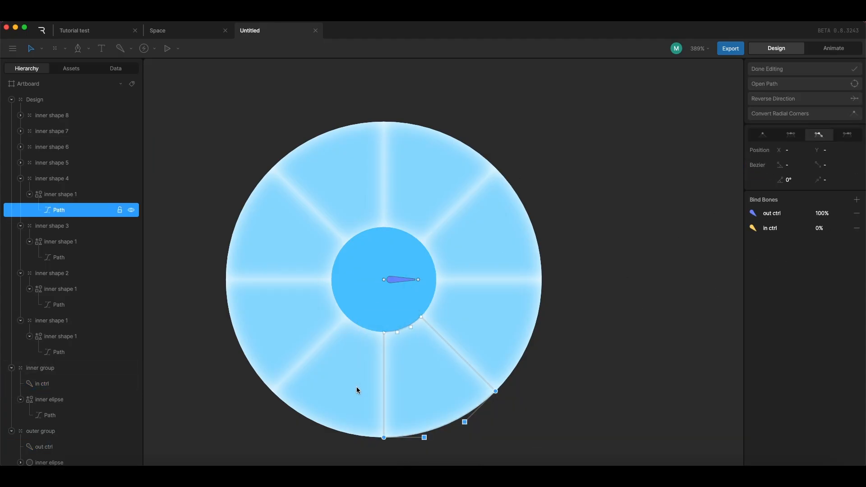
{"action": "left_click", "coordinate": [784, 72]}
Bind the in ctrl and out ctrl bones to the path of inner shape 5
{"action": "left_click", "coordinate": [332, 374]}
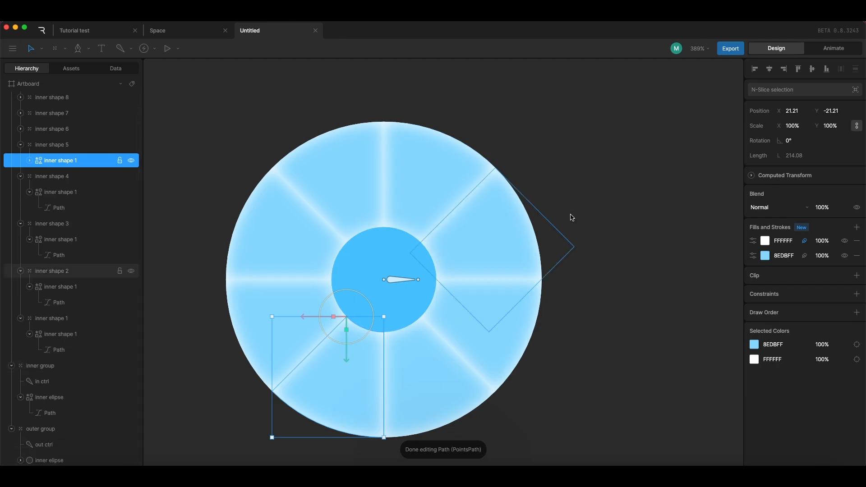
{"action": "left_click", "coordinate": [30, 160]}
{"action": "left_click", "coordinate": [59, 176]}
{"action": "left_click", "coordinate": [768, 127]}
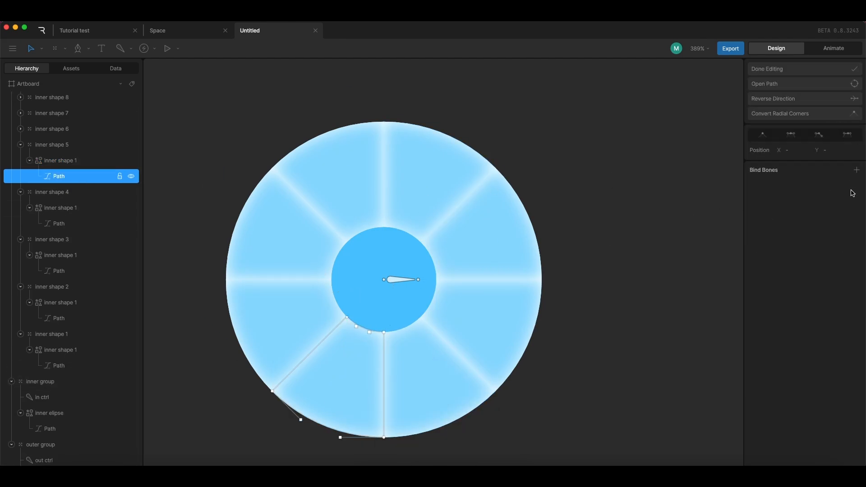
{"action": "left_click", "coordinate": [857, 170]}
{"action": "scroll", "coordinate": [58, 304], "scroll_direction": "down", "scroll_amount": 1}
{"action": "left_click", "coordinate": [43, 381]}
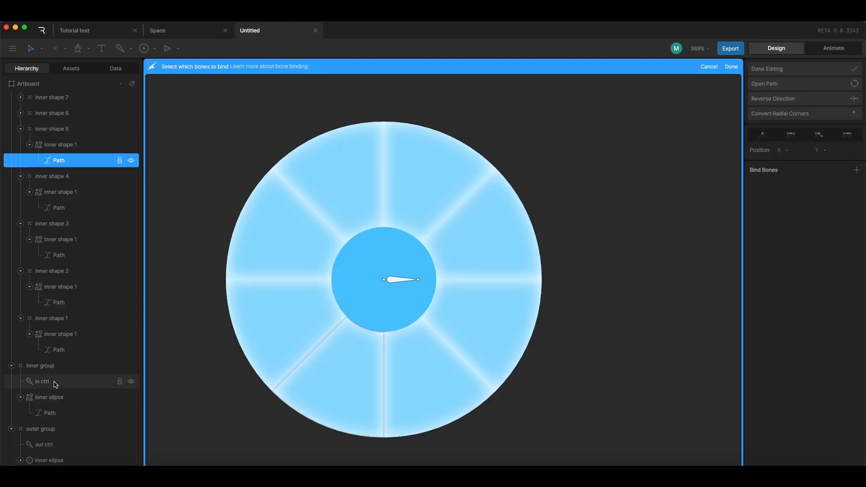
{"action": "left_click", "coordinate": [60, 445]}
{"action": "left_click", "coordinate": [731, 66]}
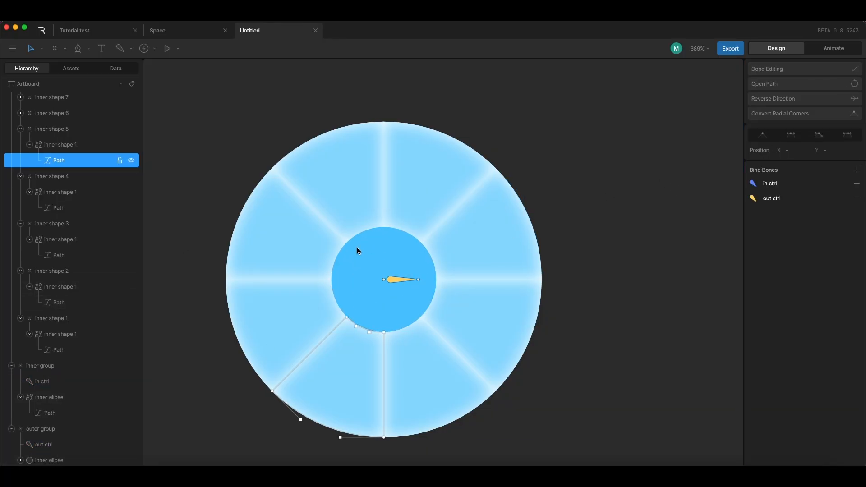
Check the inner-arc vertices' weights on inner shape 5's path and weight its outer-arc vertices to out ctrl
{"action": "left_click", "coordinate": [364, 328]}
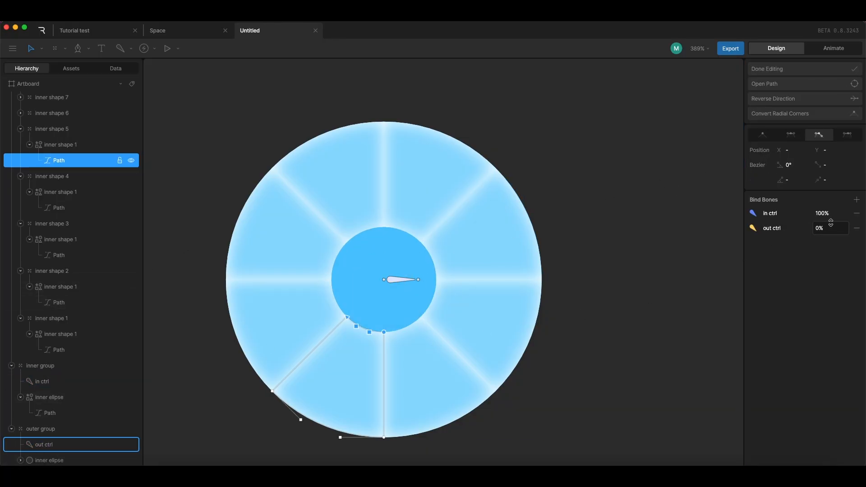
{"action": "left_click_drag", "start_coordinate": [258, 377], "coordinate": [429, 460]}
{"action": "left_click", "coordinate": [828, 229]}
{"action": "left_click", "coordinate": [847, 69]}
Bind the out ctrl and in ctrl bones to the path of inner shape 6
{"action": "left_click", "coordinate": [291, 296]}
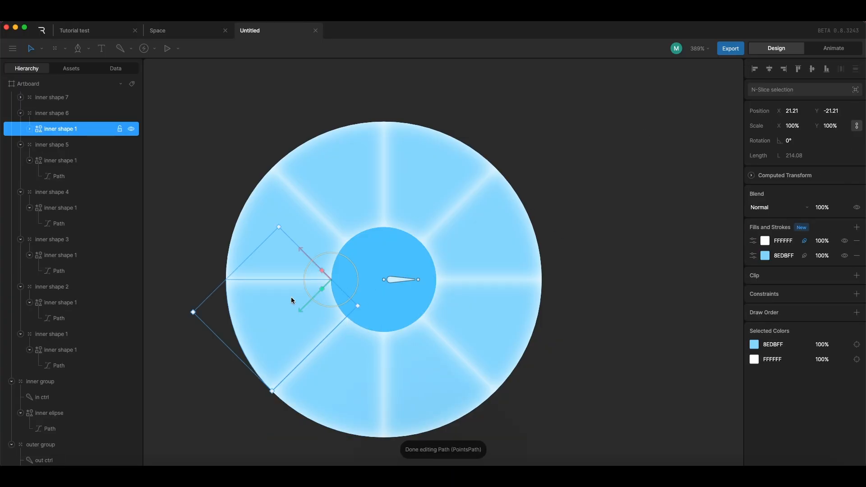
{"action": "left_click", "coordinate": [29, 129]}
{"action": "left_click", "coordinate": [76, 144]}
{"action": "left_click", "coordinate": [856, 219]}
{"action": "scroll", "coordinate": [62, 440], "scroll_direction": "down", "scroll_amount": 2}
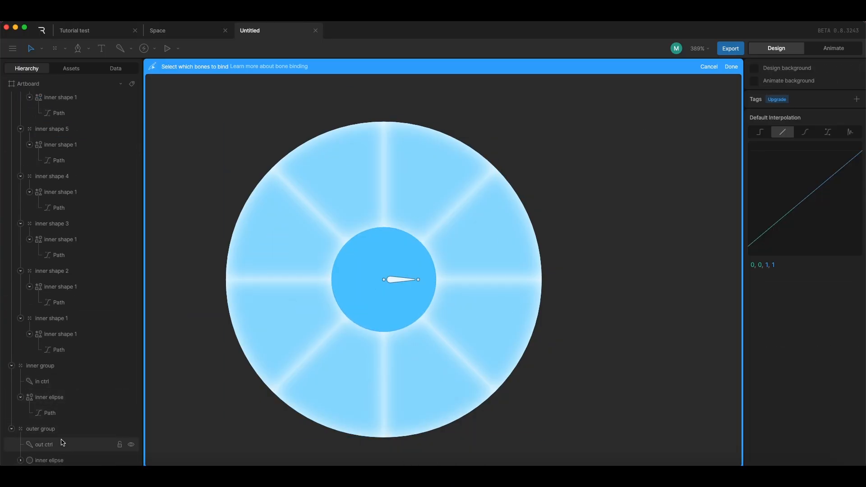
{"action": "left_click", "coordinate": [63, 442]}
{"action": "left_click", "coordinate": [54, 382]}
{"action": "left_click", "coordinate": [731, 67]}
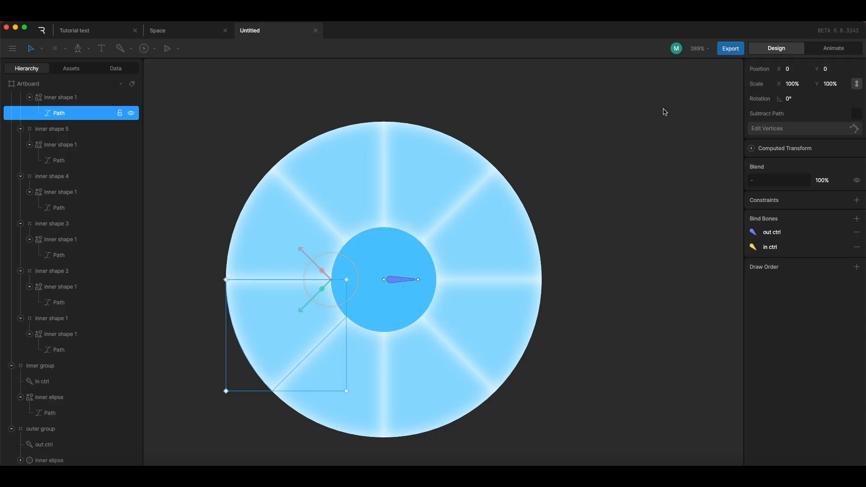
Weight the inner-arc vertices of inner shape 6's path 100% to in ctrl and check the outer-arc vertices' weights
{"action": "left_click", "coordinate": [801, 128]}
{"action": "left_click_drag", "start_coordinate": [315, 251], "coordinate": [384, 339]}
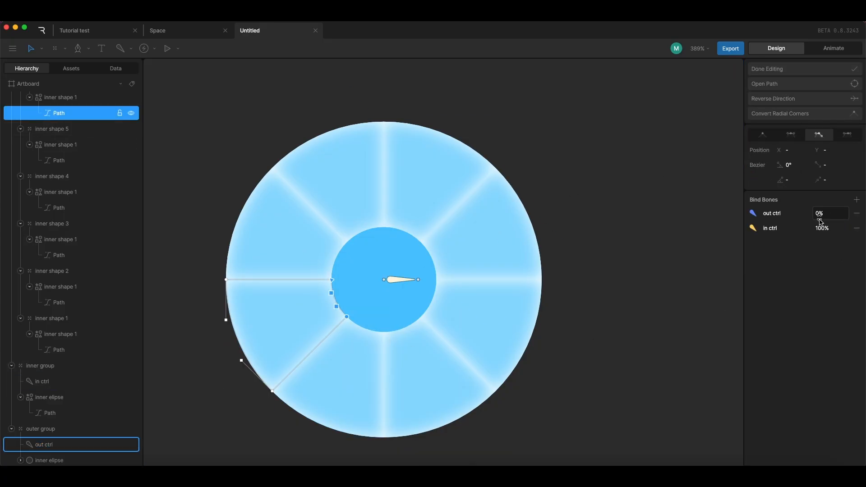
{"action": "left_click_drag", "start_coordinate": [198, 267], "coordinate": [277, 408]}
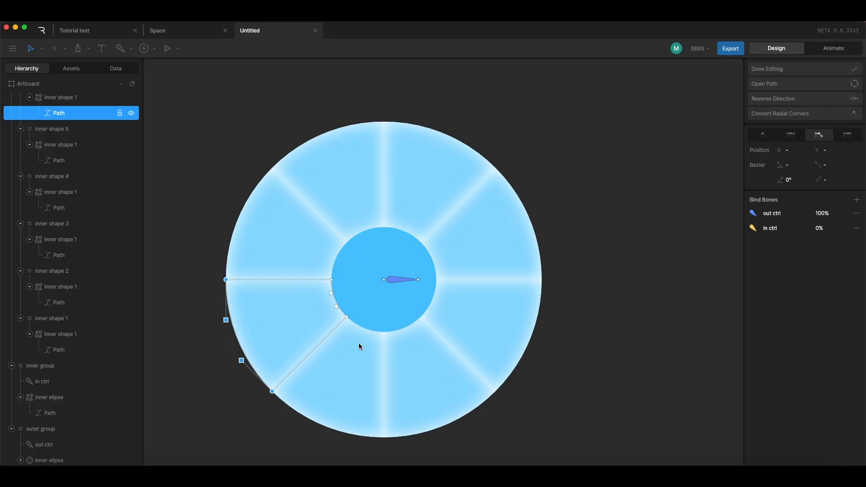
{"action": "left_click", "coordinate": [798, 68]}
Bind the out ctrl and in ctrl bones to the path of inner shape 7
{"action": "left_click", "coordinate": [270, 212]}
{"action": "scroll", "coordinate": [29, 350], "scroll_direction": "up", "scroll_amount": 3}
{"action": "left_click", "coordinate": [29, 146]}
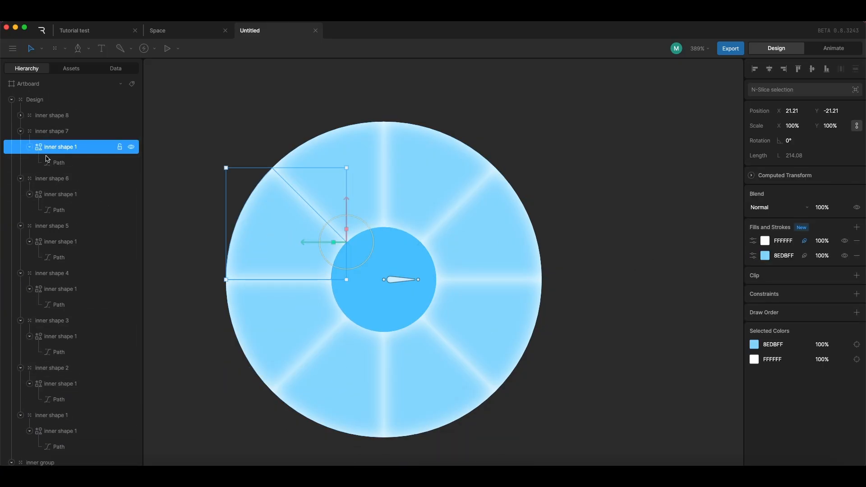
{"action": "left_click", "coordinate": [48, 162]}
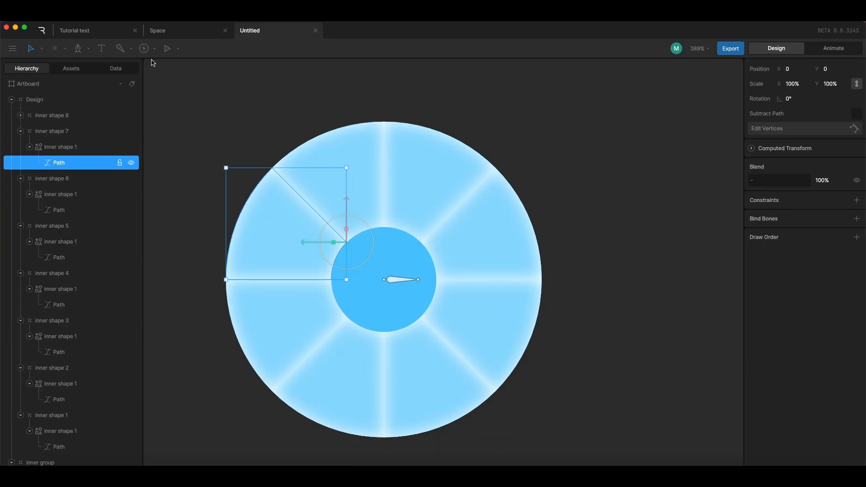
{"action": "left_click", "coordinate": [860, 222]}
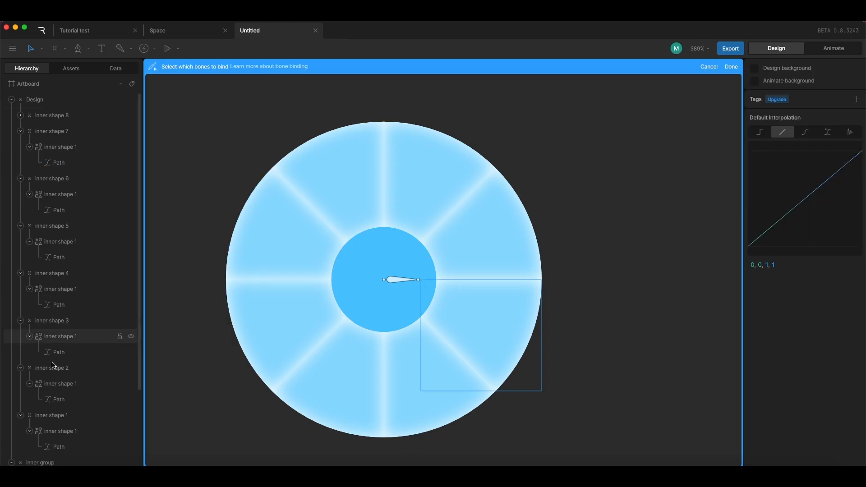
{"action": "scroll", "coordinate": [51, 406], "scroll_direction": "down", "scroll_amount": 3}
{"action": "left_click", "coordinate": [44, 444]}
{"action": "left_click", "coordinate": [42, 381]}
{"action": "left_click", "coordinate": [731, 66]}
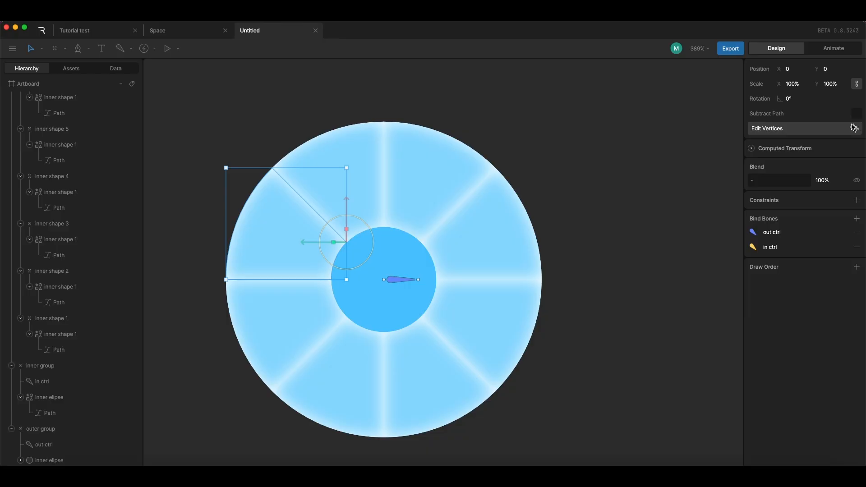
Weight the inner-arc vertices of inner shape 7's path 100% to in ctrl and check the outer-arc vertices' weights
{"action": "left_click", "coordinate": [789, 128]}
{"action": "left_click_drag", "start_coordinate": [381, 311], "coordinate": [307, 228]}
{"action": "left_click", "coordinate": [822, 227]}
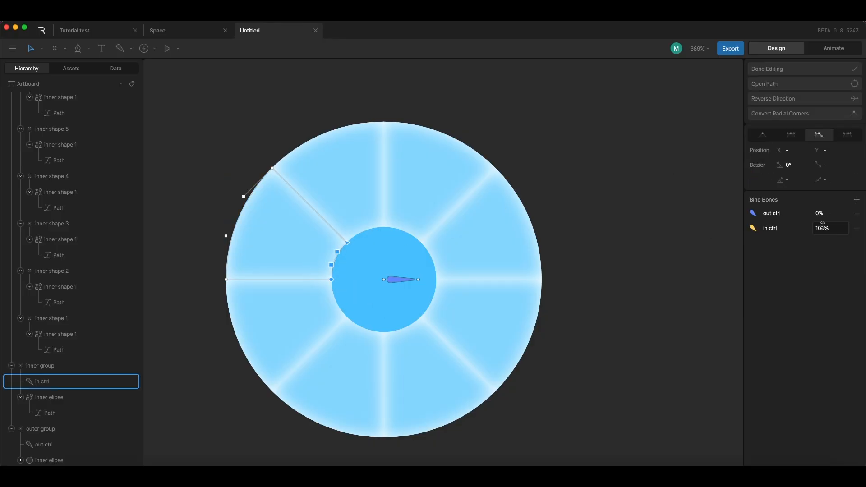
{"action": "left_click_drag", "start_coordinate": [181, 143], "coordinate": [299, 341]}
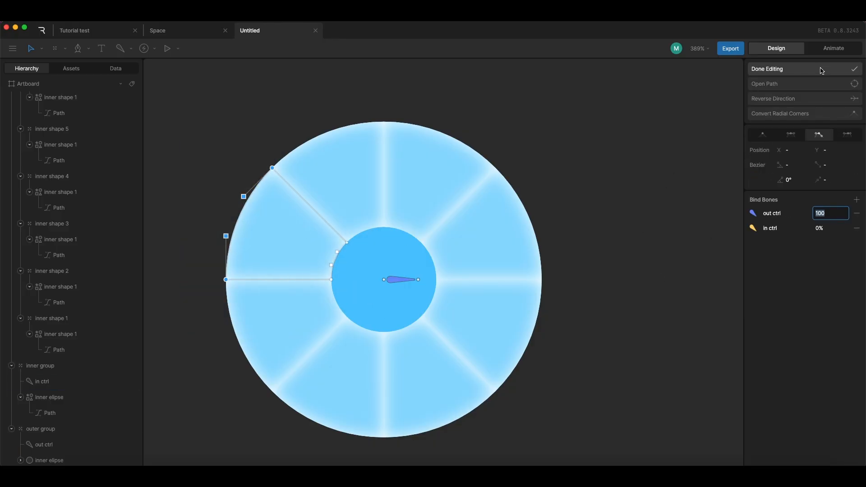
{"action": "left_click", "coordinate": [767, 68]}
Bind the out ctrl and in ctrl bones to the path of inner shape 8 and open its vertices for editing
{"action": "left_click", "coordinate": [30, 132]}
{"action": "left_click", "coordinate": [67, 147]}
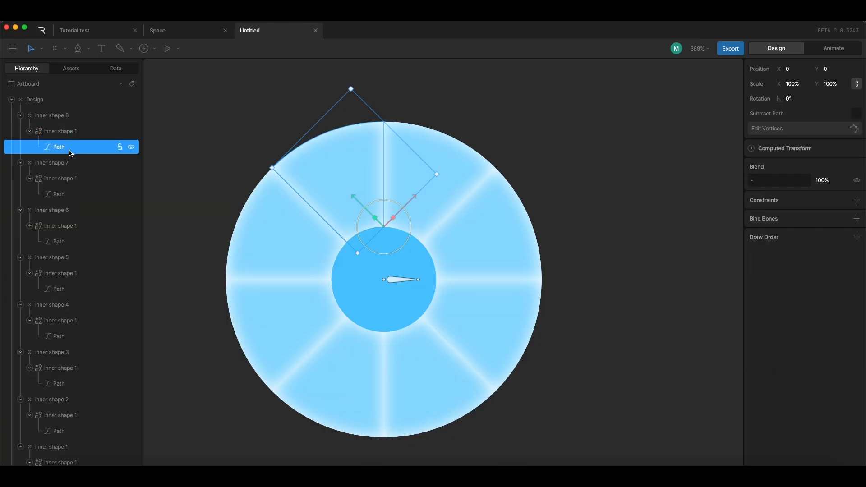
{"action": "left_click", "coordinate": [856, 219]}
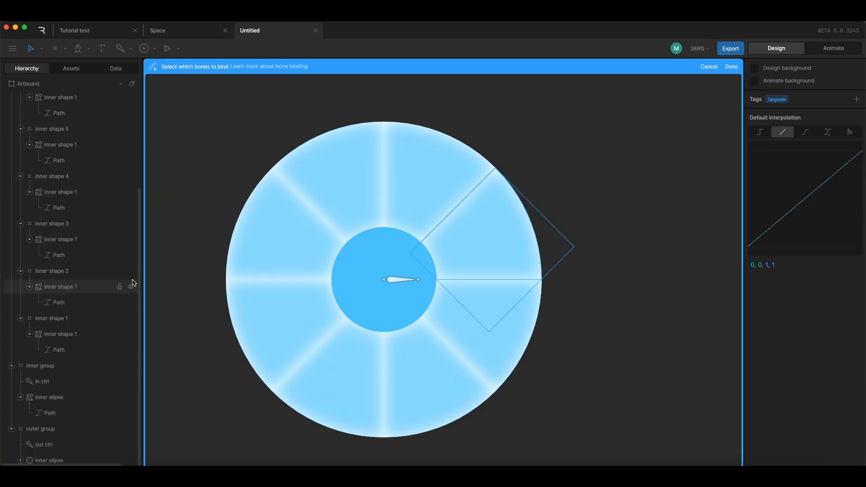
{"action": "left_click", "coordinate": [783, 132]}
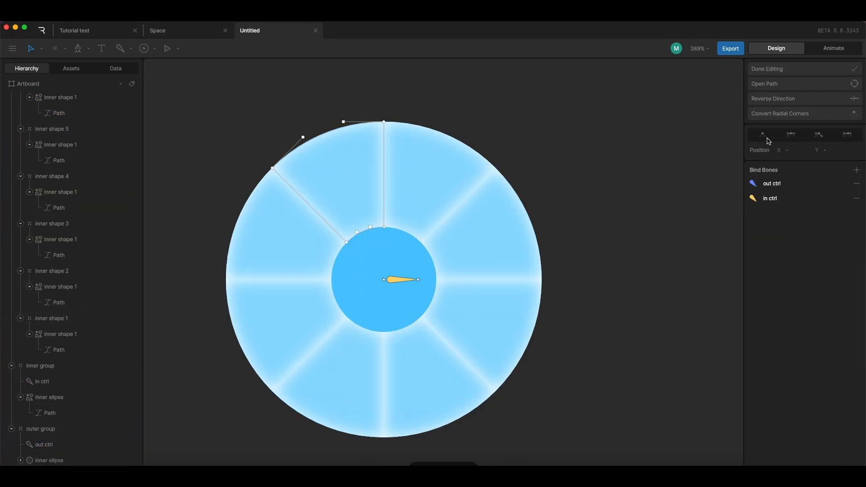
Weight the inner-arc vertices of inner shape 8's path 100% to in ctrl, check the outer-arc vertices' weights, and finish editing the path
{"action": "left_click_drag", "start_coordinate": [401, 255], "coordinate": [307, 216]}
{"action": "left_click", "coordinate": [833, 230]}
{"action": "type", "text": "100"}
{"action": "key", "text": "Return"}
{"action": "left_click_drag", "start_coordinate": [231, 110], "coordinate": [448, 159]}
{"action": "left_click", "coordinate": [815, 71]}
{"action": "left_click", "coordinate": [581, 145]}
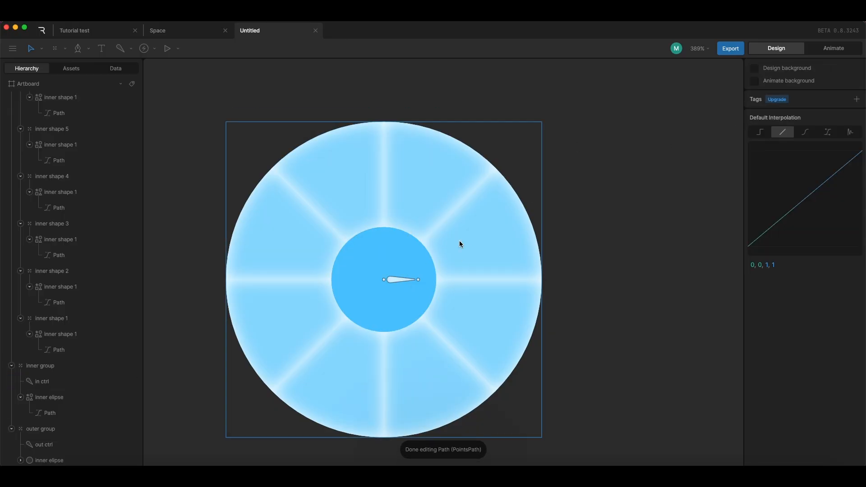
Collapse the inner shape groups and the Design, inner group and outer group entries in the hierarchy
{"action": "scroll", "coordinate": [514, 218], "scroll_direction": "down", "scroll_amount": 3}
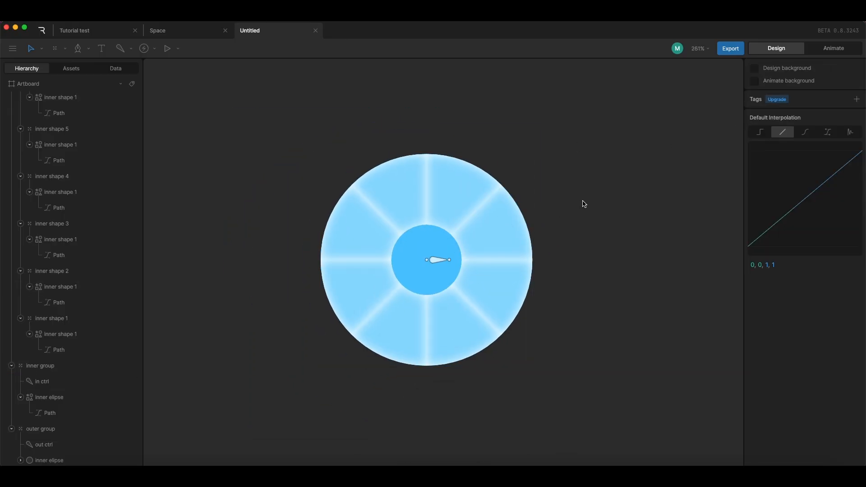
{"action": "scroll", "coordinate": [22, 143], "scroll_direction": "up", "scroll_amount": 3}
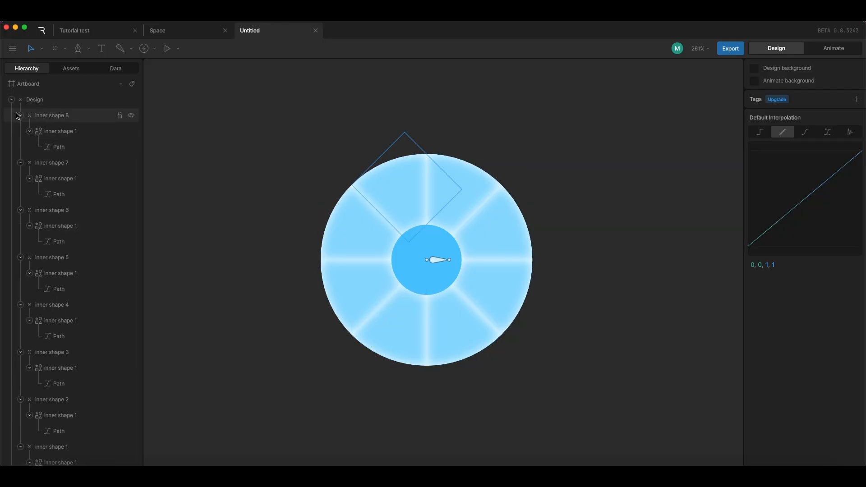
{"action": "left_click", "coordinate": [20, 116]}
{"action": "scroll", "coordinate": [25, 146], "scroll_direction": "up", "scroll_amount": 1}
{"action": "left_click", "coordinate": [20, 147]}
{"action": "left_click", "coordinate": [21, 162]}
{"action": "left_click", "coordinate": [21, 178]}
{"action": "left_click", "coordinate": [21, 194]}
{"action": "left_click", "coordinate": [20, 210]}
{"action": "left_click", "coordinate": [20, 226]}
{"action": "left_click", "coordinate": [12, 99]}
{"action": "left_click", "coordinate": [11, 115]}
{"action": "left_click", "coordinate": [11, 131]}
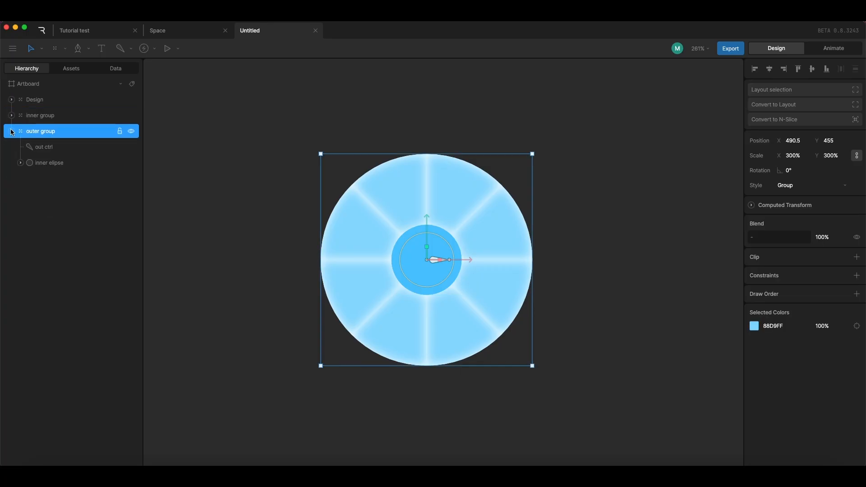
Inspect the transform values of the out ctrl bone, the outer group and the in ctrl bone
{"action": "left_click", "coordinate": [55, 118]}
{"action": "left_click", "coordinate": [52, 129]}
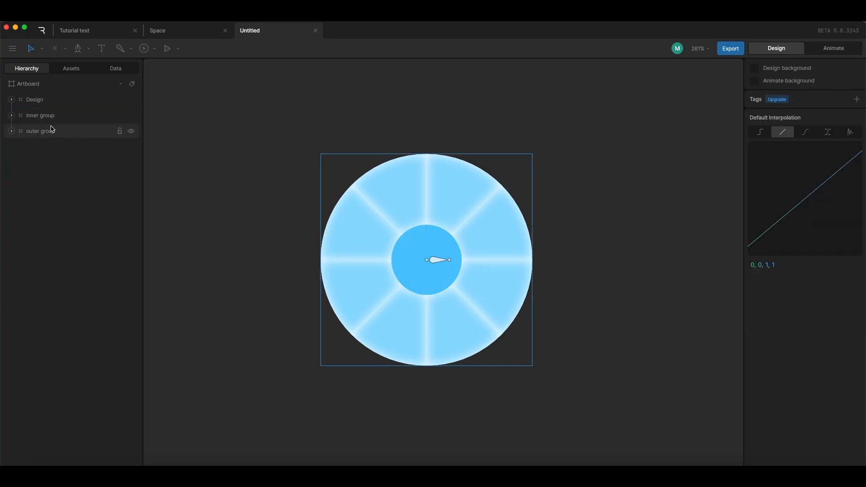
{"action": "left_click", "coordinate": [54, 122]}
{"action": "left_click", "coordinate": [230, 118]}
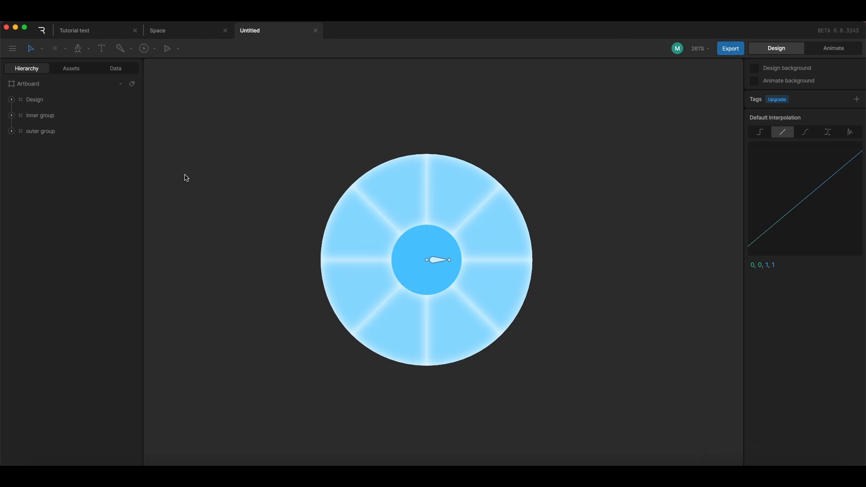
{"action": "left_click", "coordinate": [440, 260]}
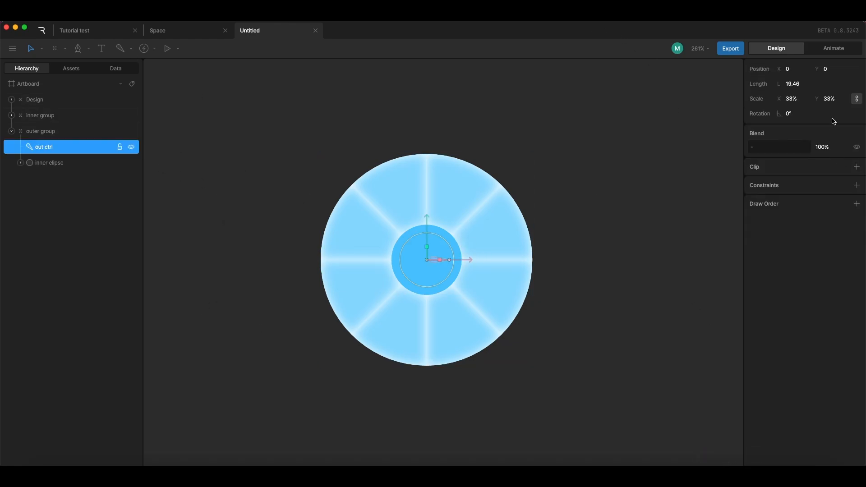
{"action": "left_click", "coordinate": [46, 132]}
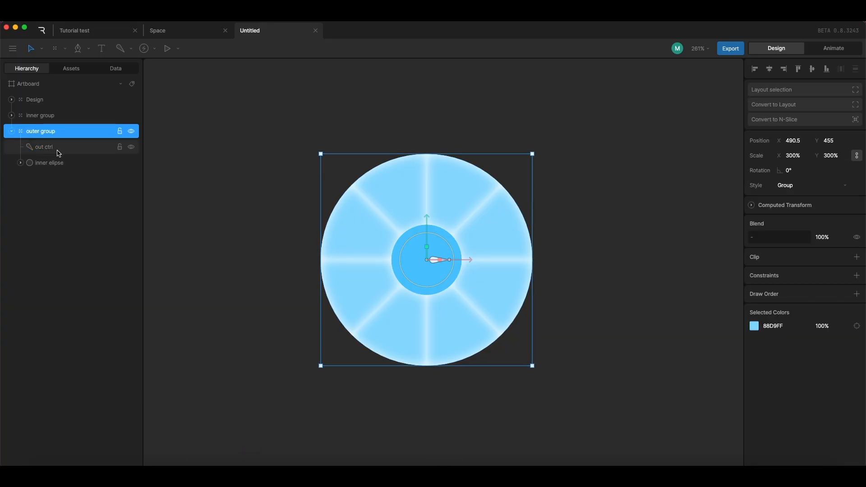
{"action": "left_click", "coordinate": [31, 147]}
{"action": "left_click", "coordinate": [11, 115]}
{"action": "left_click", "coordinate": [42, 131]}
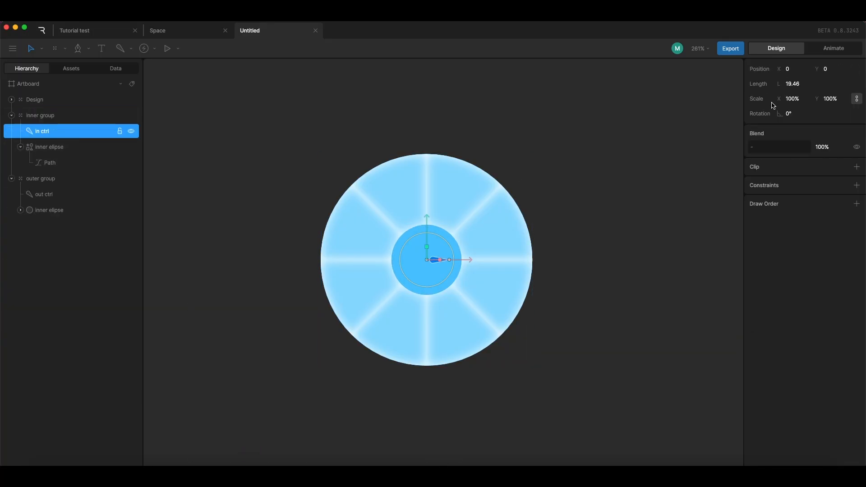
Try moving the in ctrl bone to Y 30 and moving and rotating the out ctrl bone, undoing each test
{"action": "mouse_move", "coordinate": [827, 71]}
{"action": "left_mouse_down"}
{"action": "mouse_move", "coordinate": [828, 96]}
{"action": "mouse_move", "coordinate": [830, 74]}
{"action": "left_mouse_up"}
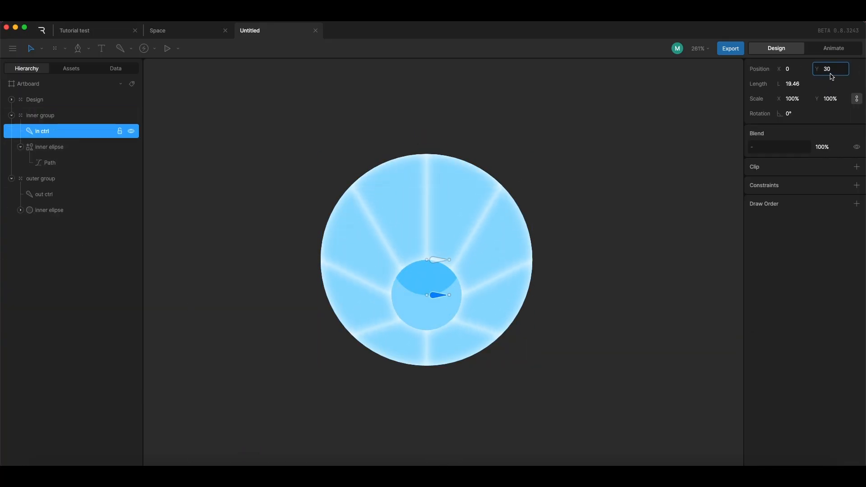
{"action": "left_click", "coordinate": [646, 264]}
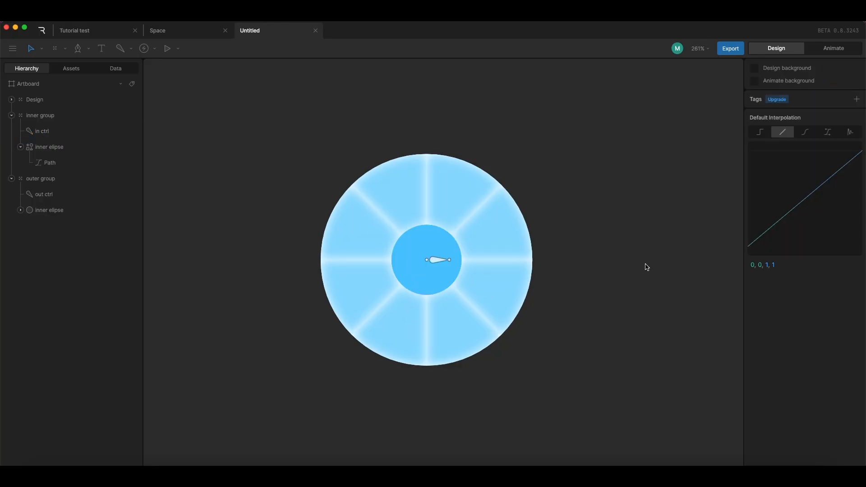
{"action": "left_click", "coordinate": [54, 194]}
{"action": "left_click_drag", "start_coordinate": [794, 73], "coordinate": [794, 71]}
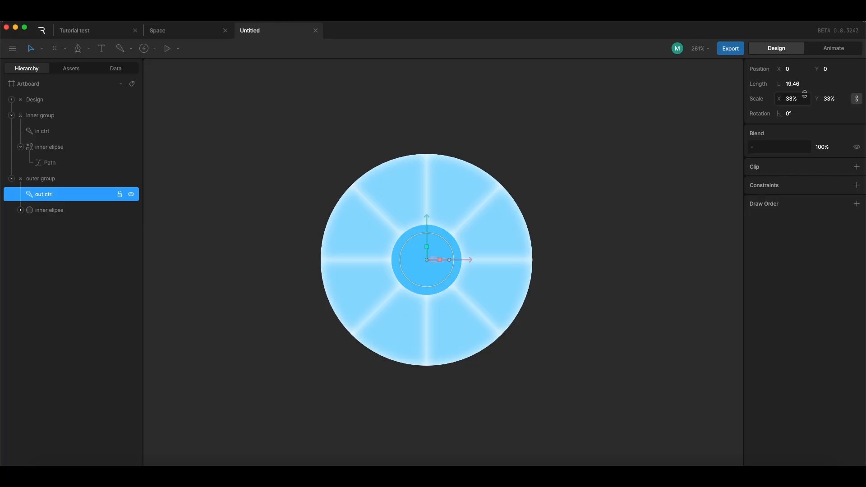
{"action": "left_click_drag", "start_coordinate": [795, 114], "coordinate": [785, 147]}
{"action": "key", "text": "super+z"}
{"action": "left_click", "coordinate": [592, 235]}
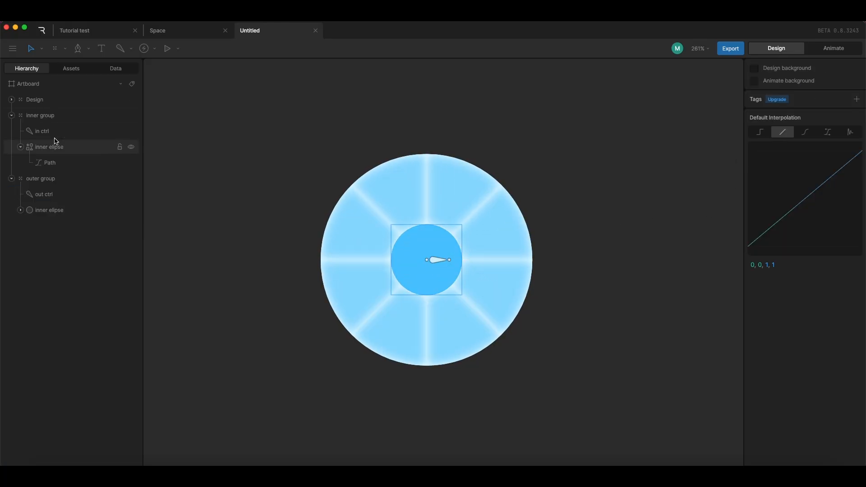
Wrap inner group in a new group named in angle and outer group in a new group named out angle
{"action": "left_click", "coordinate": [12, 115]}
{"action": "left_click", "coordinate": [12, 131]}
{"action": "left_click", "coordinate": [55, 118]}
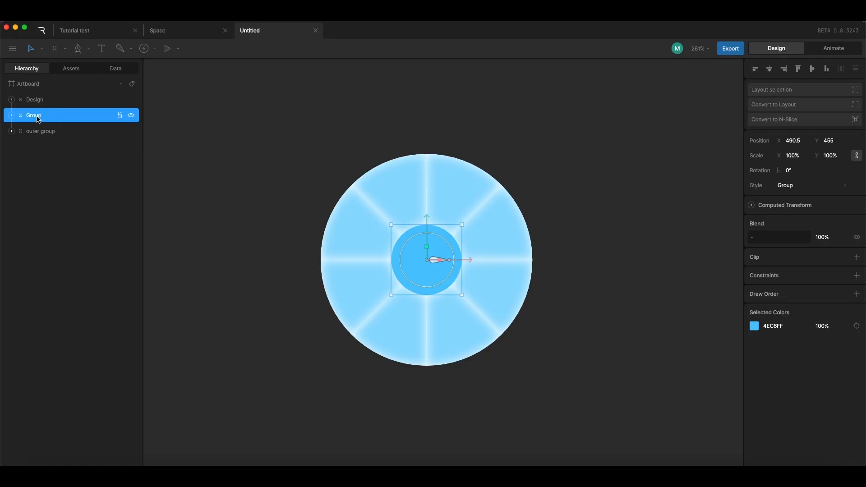
{"action": "left_click", "coordinate": [50, 131]}
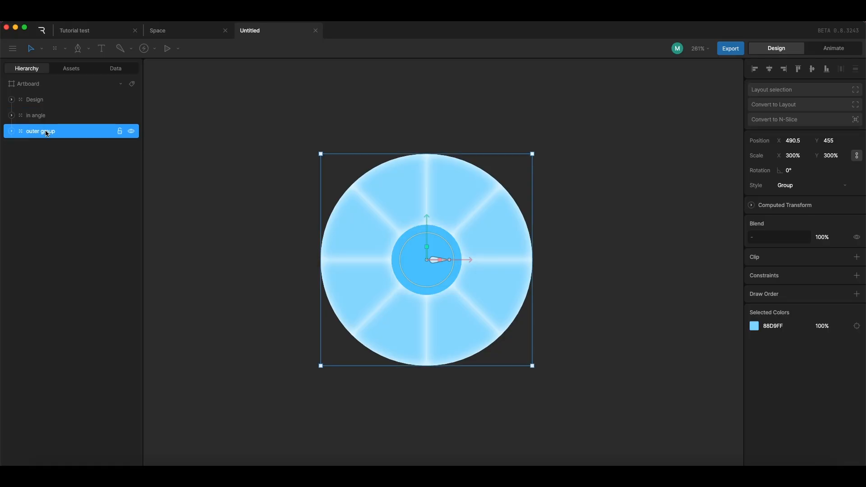
{"action": "left_click", "coordinate": [220, 173]}
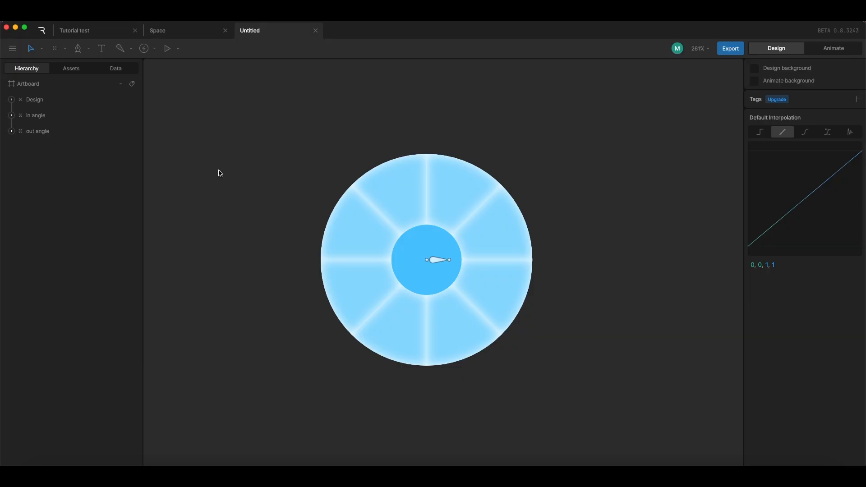
Group in angle and out angle together and name the new group ctrls
{"action": "left_click", "coordinate": [74, 130]}
{"action": "left_click", "coordinate": [74, 121], "text": "shift"}
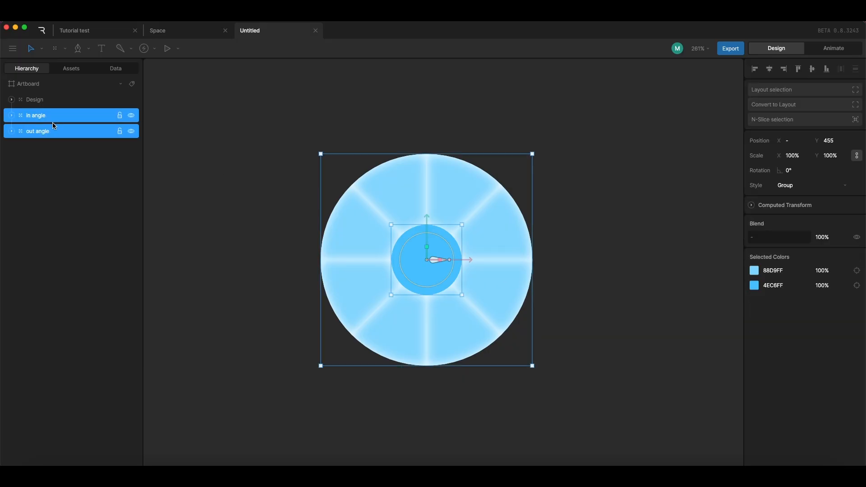
{"action": "key", "text": "super+g"}
{"action": "double_click", "coordinate": [34, 115]}
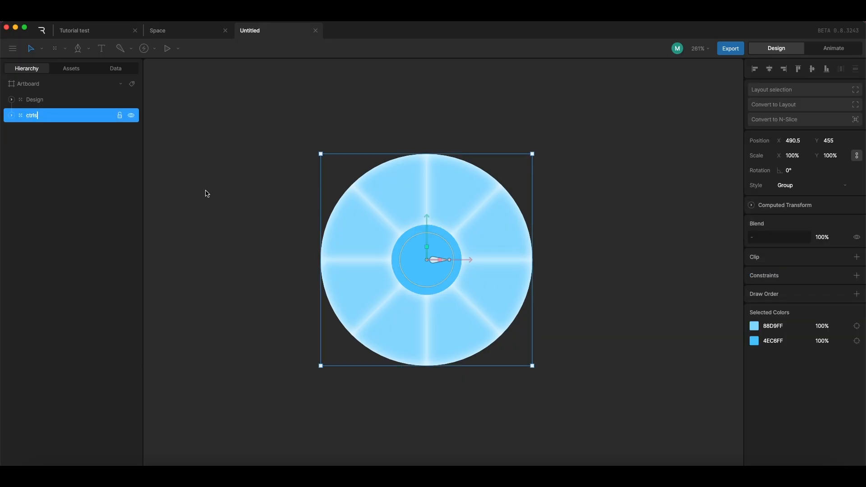
{"action": "type", "text": "ctrls"}
{"action": "left_click", "coordinate": [207, 193]}
{"action": "left_click", "coordinate": [388, 232]}
{"action": "left_click", "coordinate": [656, 278]}
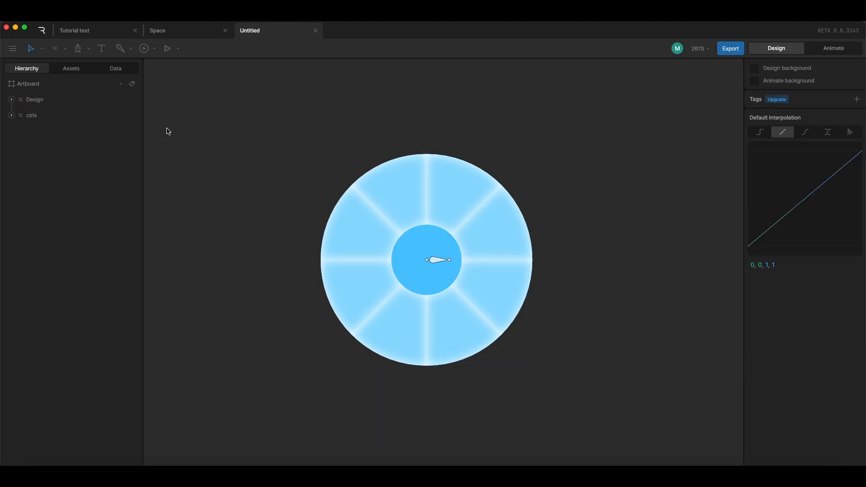
{"action": "left_click", "coordinate": [384, 181]}
{"action": "left_click", "coordinate": [225, 167]}
Add a Scale constraint to the out angle group inside ctrls with in angle as its target
{"action": "left_click", "coordinate": [12, 116]}
{"action": "left_click", "coordinate": [67, 143]}
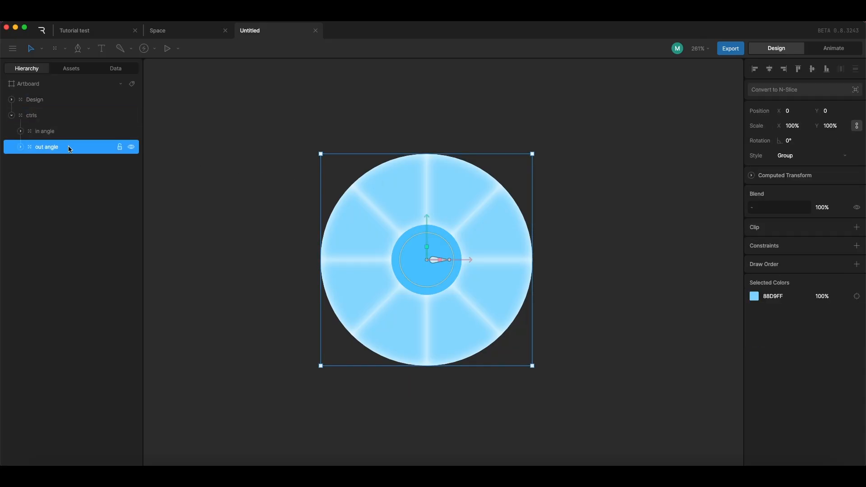
{"action": "left_click", "coordinate": [857, 245]}
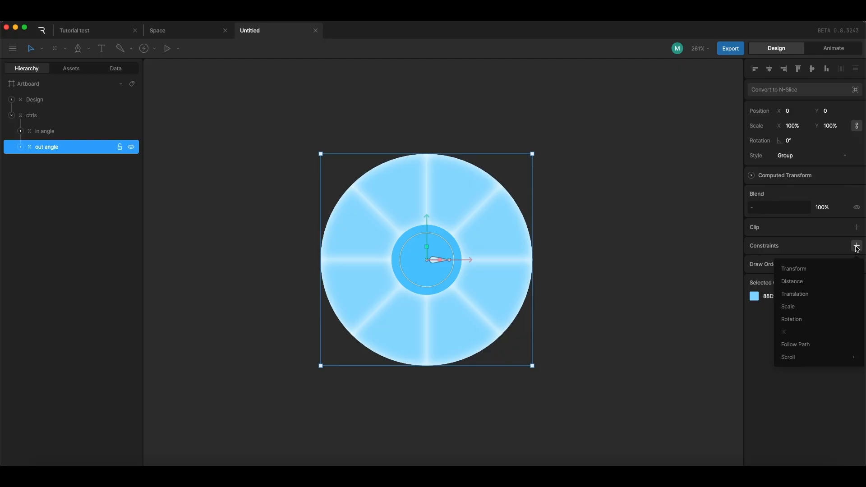
{"action": "left_click", "coordinate": [819, 306]}
{"action": "left_click", "coordinate": [729, 299]}
{"action": "left_click", "coordinate": [50, 130]}
{"action": "left_click", "coordinate": [640, 197]}
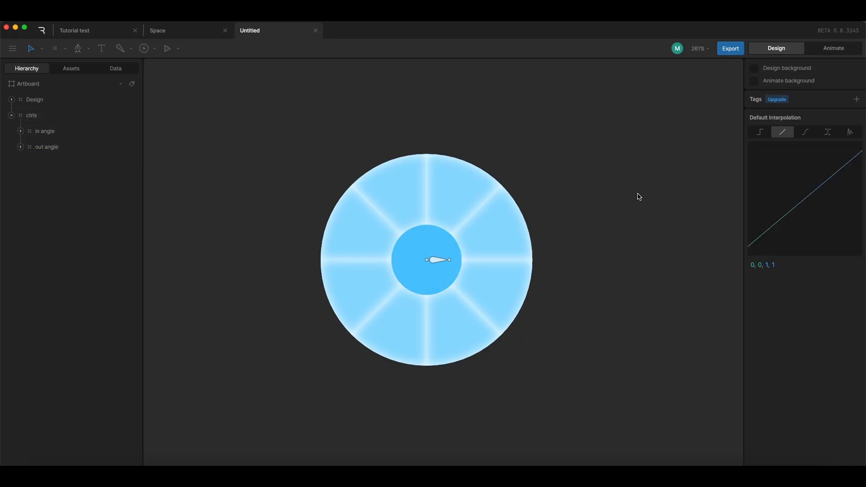
Try rotating the in angle group and moving it to Y 14, undoing each test change
{"action": "left_click", "coordinate": [71, 132]}
{"action": "left_click_drag", "start_coordinate": [796, 113], "coordinate": [804, 98]}
{"action": "key", "text": "super+z"}
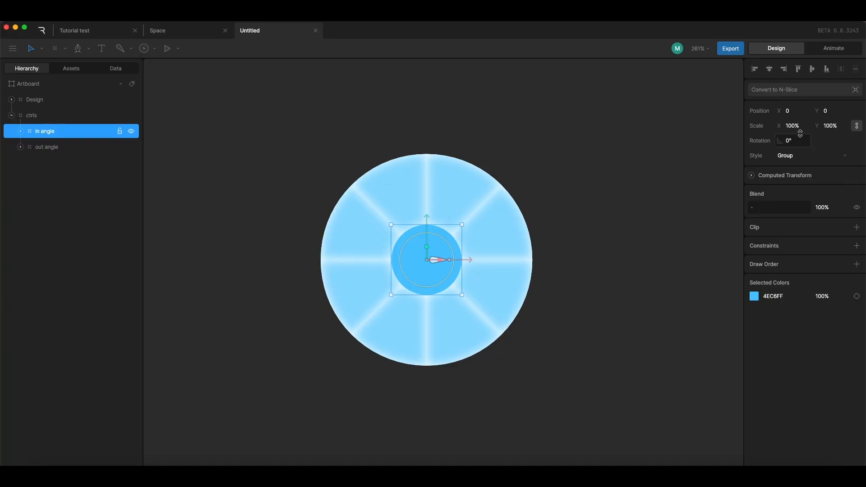
{"action": "left_click_drag", "start_coordinate": [800, 140], "coordinate": [790, 174]}
{"action": "key", "text": "super+z"}
{"action": "mouse_move", "coordinate": [832, 121]}
{"action": "left_mouse_down"}
{"action": "mouse_move", "coordinate": [833, 133]}
{"action": "mouse_move", "coordinate": [827, 114]}
{"action": "mouse_move", "coordinate": [828, 121]}
{"action": "left_mouse_up"}
{"action": "key", "text": "super+z"}
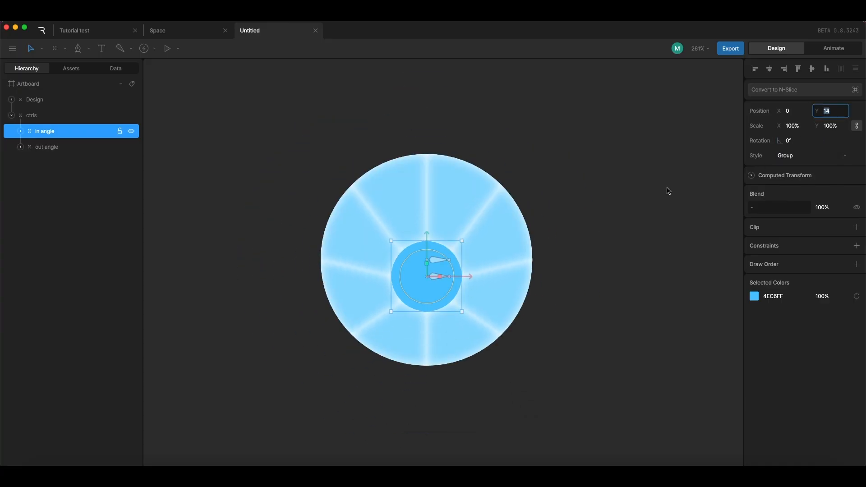
{"action": "key", "text": "super+z"}
{"action": "left_click", "coordinate": [617, 206]}
{"action": "left_click", "coordinate": [500, 235]}
{"action": "key", "text": "Escape"}
Set the in angle group's Y scale to 40% independently of X so the disc flattens
{"action": "left_click", "coordinate": [72, 135]}
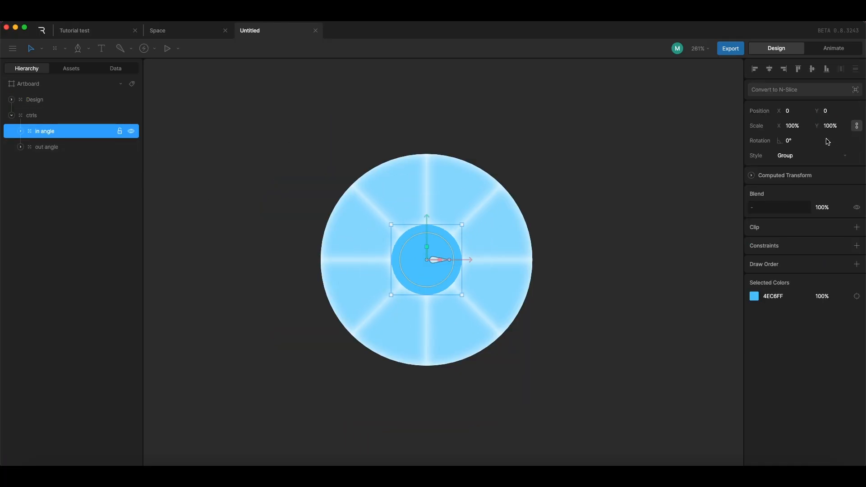
{"action": "left_click_drag", "start_coordinate": [839, 126], "coordinate": [836, 130]}
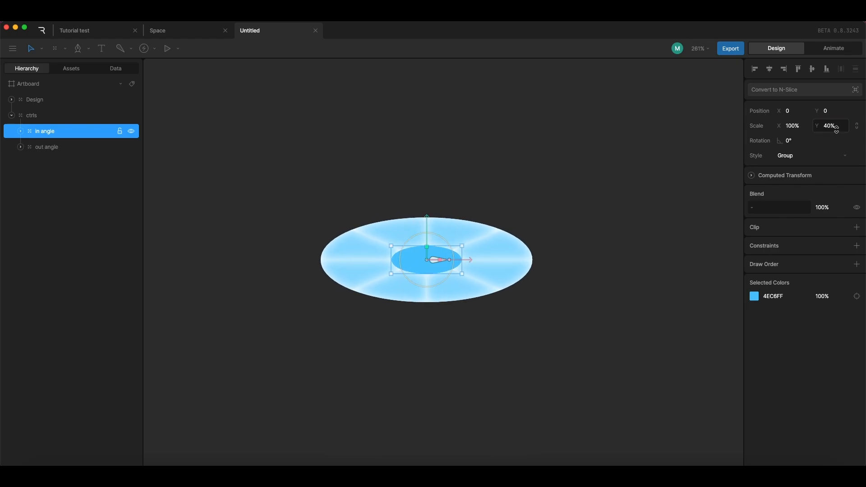
{"action": "left_click", "coordinate": [591, 285]}
Move the inner ellipse together with its in ctrl bone down toward the front edge of the flattened disc
{"action": "scroll", "coordinate": [502, 241], "scroll_direction": "up", "scroll_amount": 2}
{"action": "left_click", "coordinate": [413, 261]}
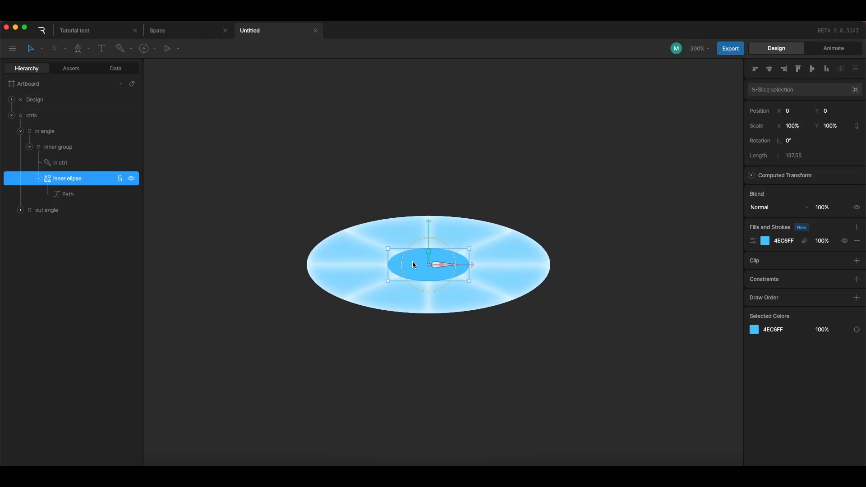
{"action": "left_click_drag", "start_coordinate": [834, 127], "coordinate": [829, 108]}
{"action": "key", "text": "super+z"}
{"action": "left_click", "coordinate": [704, 265]}
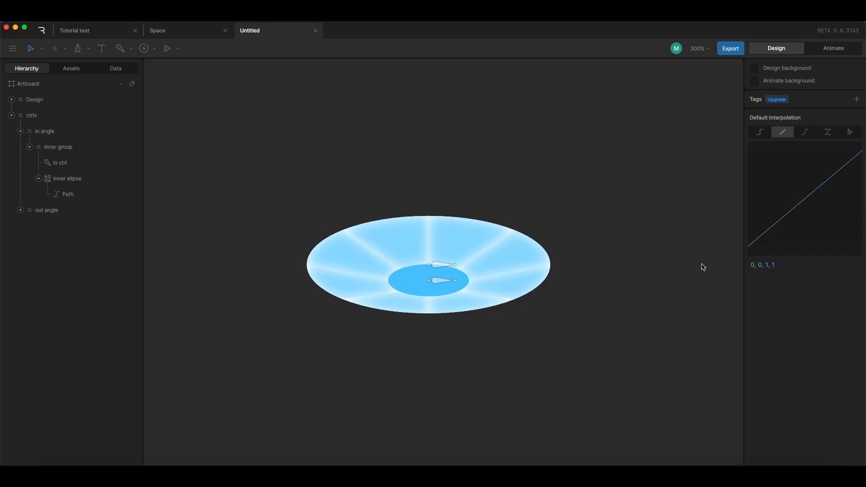
Try a different shade for the blue fill of inner shape 1 and undo the colour change
{"action": "scroll", "coordinate": [517, 241], "scroll_direction": "up", "scroll_amount": 2}
{"action": "left_click", "coordinate": [451, 236]}
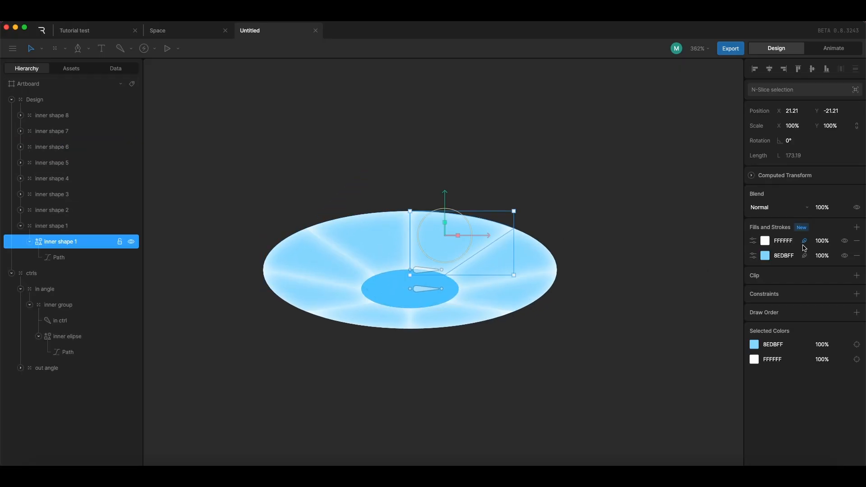
{"action": "left_click", "coordinate": [765, 256]}
{"action": "left_click_drag", "start_coordinate": [699, 266], "coordinate": [711, 264]}
{"action": "key", "text": "super+z"}
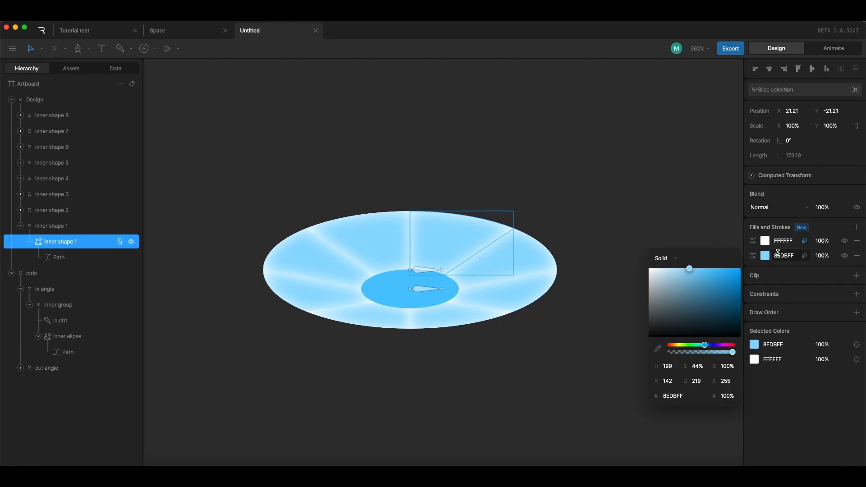
Set the feather amount of inner shape 1's white fill to 13
{"action": "left_click", "coordinate": [765, 240]}
{"action": "left_click", "coordinate": [753, 240]}
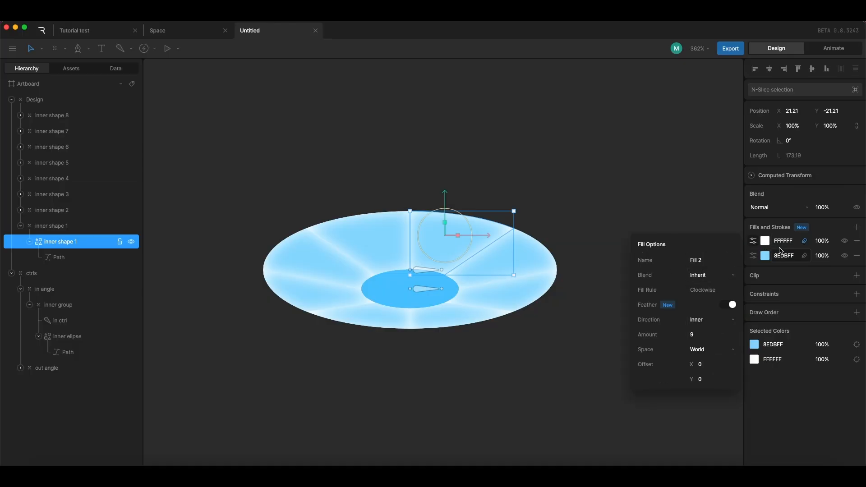
{"action": "left_click", "coordinate": [706, 335]}
{"action": "type", "text": "12"}
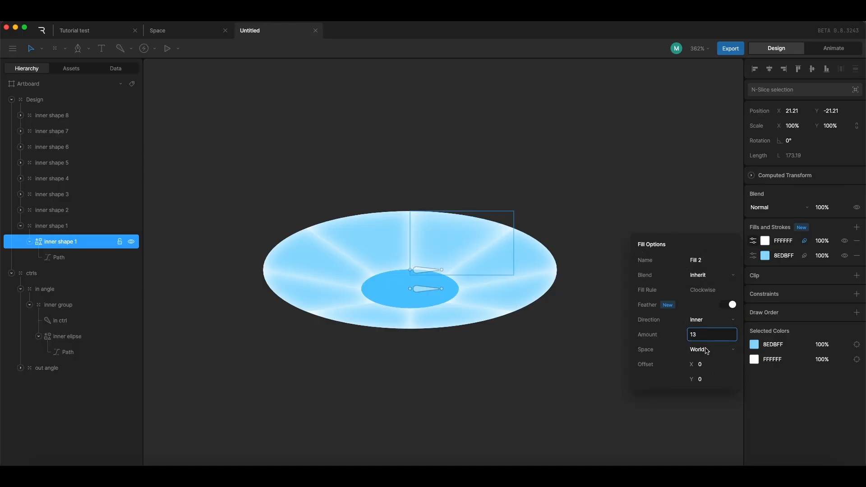
Change inner shape 1's blue fill to 43C3FF and set its white fill's inner feather amount to 30
{"action": "left_click", "coordinate": [765, 255]}
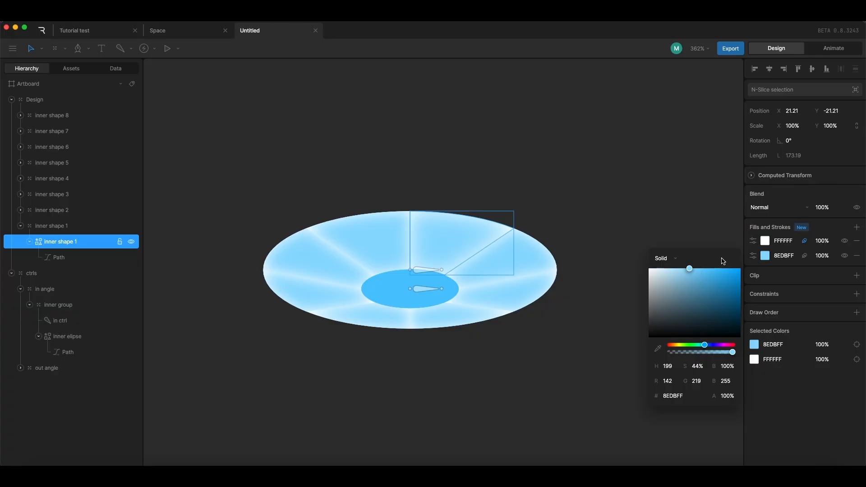
{"action": "left_click_drag", "start_coordinate": [692, 270], "coordinate": [720, 261]}
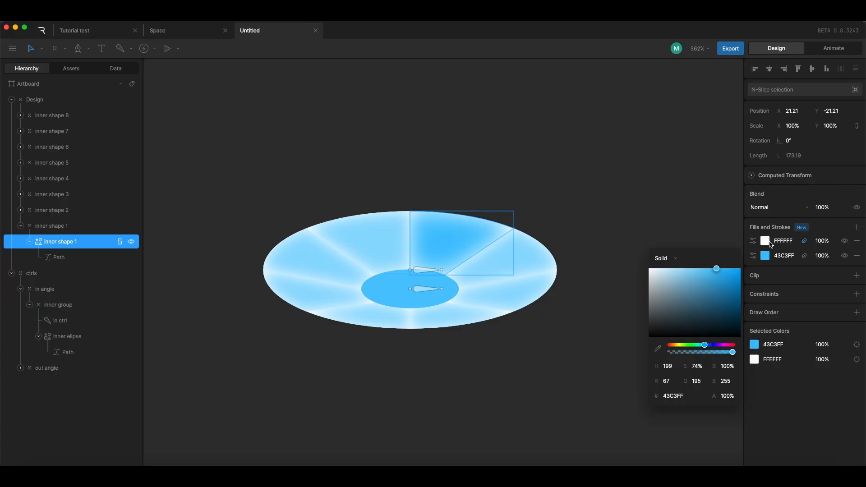
{"action": "left_click", "coordinate": [753, 241]}
{"action": "left_click", "coordinate": [708, 333]}
{"action": "mouse_move", "coordinate": [708, 325]}
{"action": "left_mouse_down"}
{"action": "mouse_move", "coordinate": [716, 308]}
{"action": "mouse_move", "coordinate": [715, 321]}
{"action": "left_mouse_up"}
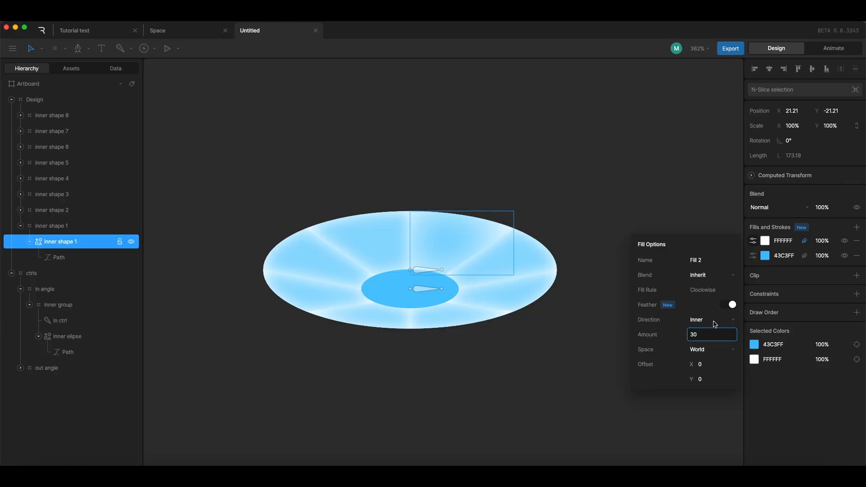
Copy inner shape 1's style and paste it onto the other segments of the disc
{"action": "left_click", "coordinate": [603, 189]}
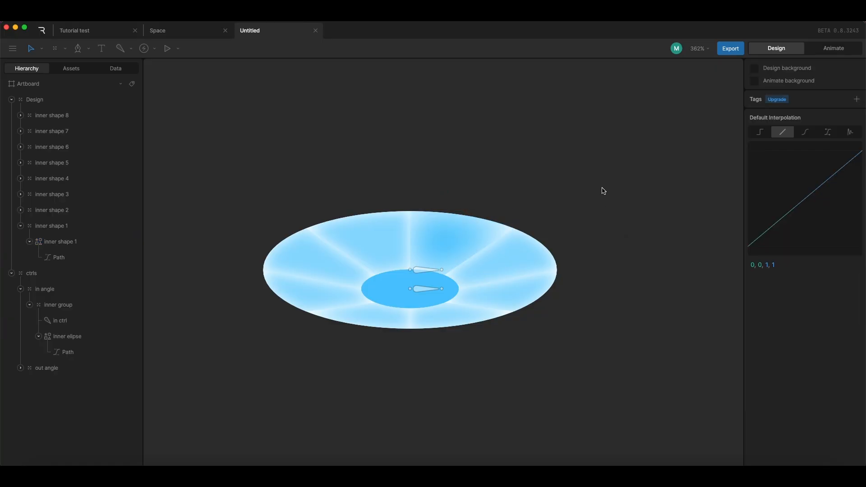
{"action": "left_click", "coordinate": [470, 229]}
{"action": "right_click", "coordinate": [440, 243]}
{"action": "left_click", "coordinate": [464, 261]}
{"action": "left_click", "coordinate": [536, 258]}
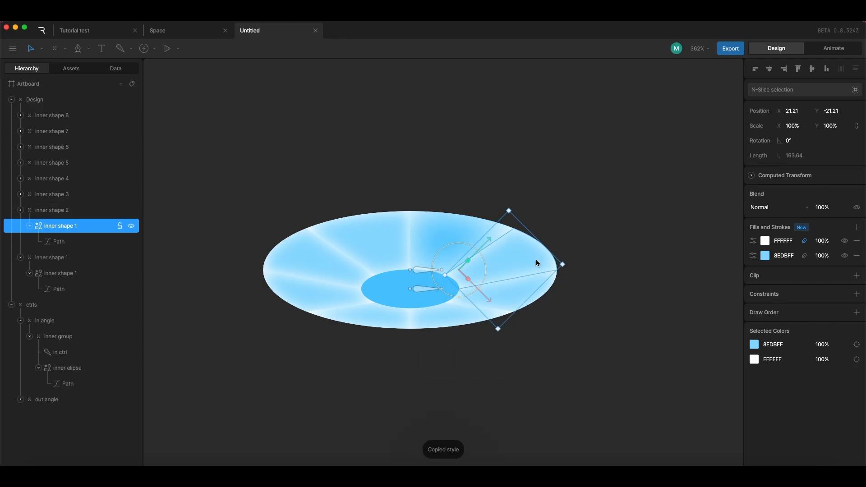
{"action": "left_click", "coordinate": [429, 320], "text": "shift"}
{"action": "left_click", "coordinate": [364, 315], "text": "shift"}
{"action": "left_click", "coordinate": [319, 293], "text": "shift"}
{"action": "left_click", "coordinate": [303, 263], "text": "shift"}
{"action": "left_click", "coordinate": [383, 224], "text": "shift"}
{"action": "right_click", "coordinate": [379, 220]}
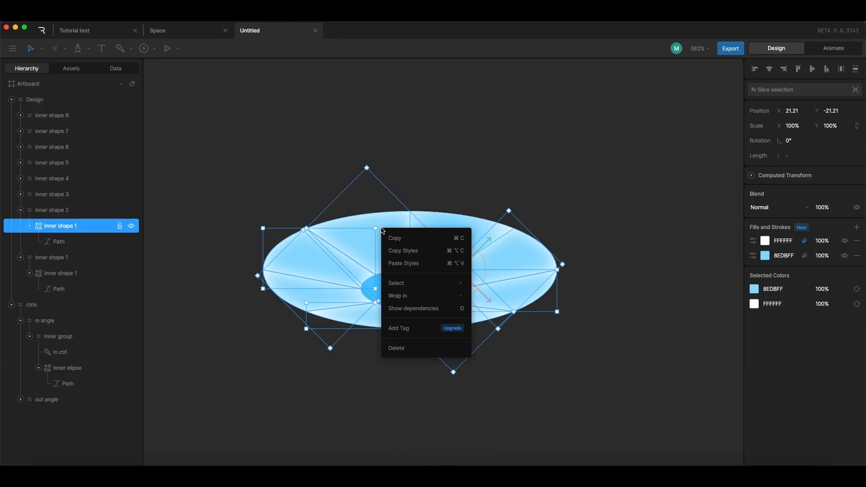
{"action": "left_click", "coordinate": [413, 263]}
Undo the style paste and the earlier edits until the inner ellipse returns to the disc's centre
{"action": "left_click", "coordinate": [592, 328]}
{"action": "key", "text": "super+z"}
{"action": "key", "text": "super+z"}
{"action": "key", "text": "super+z"}
{"action": "key", "text": "super+z"}
{"action": "key", "text": "super+z"}
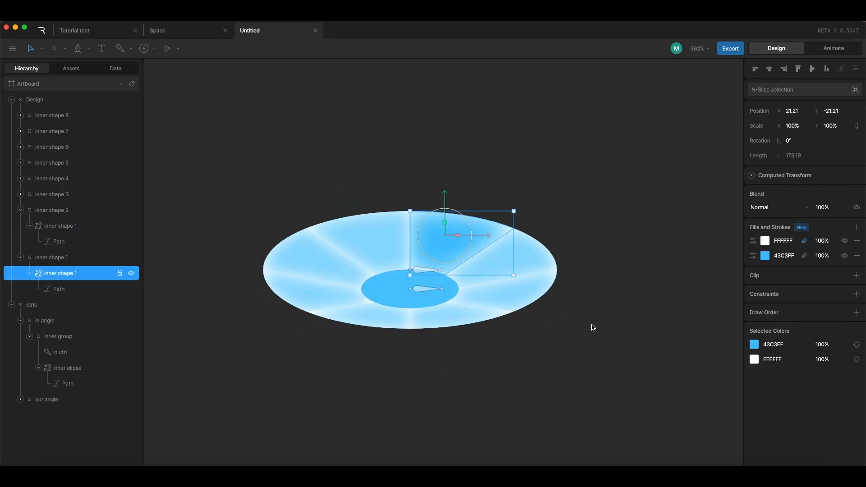
{"action": "left_click", "coordinate": [592, 327]}
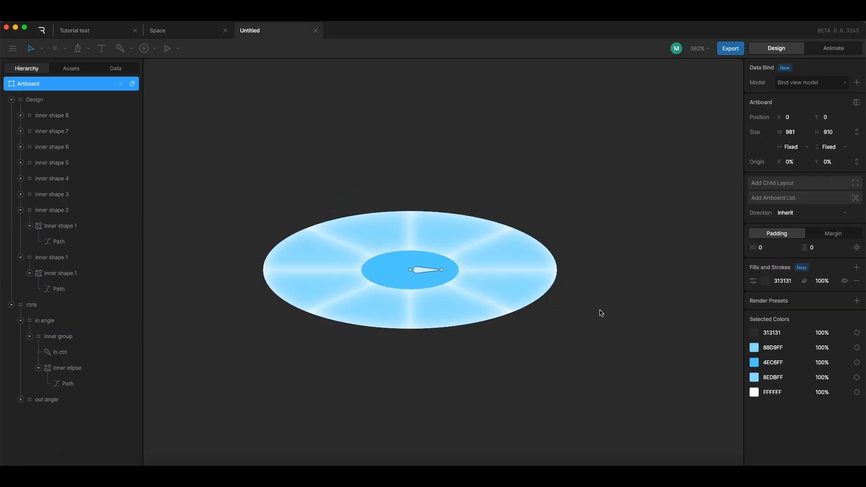
Group the Design and ctrls groups together under a parent group named Root
{"action": "scroll", "coordinate": [599, 311], "scroll_direction": "down", "scroll_amount": 4}
{"action": "scroll", "coordinate": [601, 310], "scroll_direction": "up", "scroll_amount": 2}
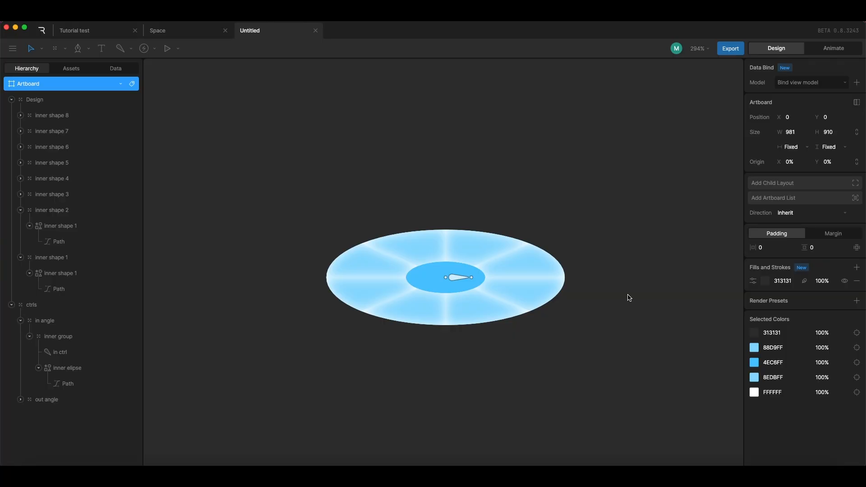
{"action": "scroll", "coordinate": [628, 296], "scroll_direction": "up", "scroll_amount": 1}
{"action": "scroll", "coordinate": [627, 296], "scroll_direction": "down", "scroll_amount": 1}
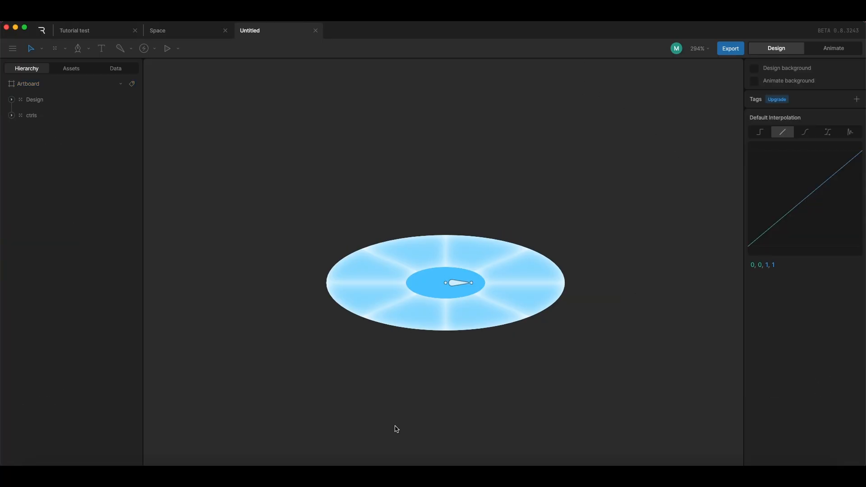
{"action": "left_click", "coordinate": [31, 115]}
{"action": "left_click", "coordinate": [31, 100], "text": "shift"}
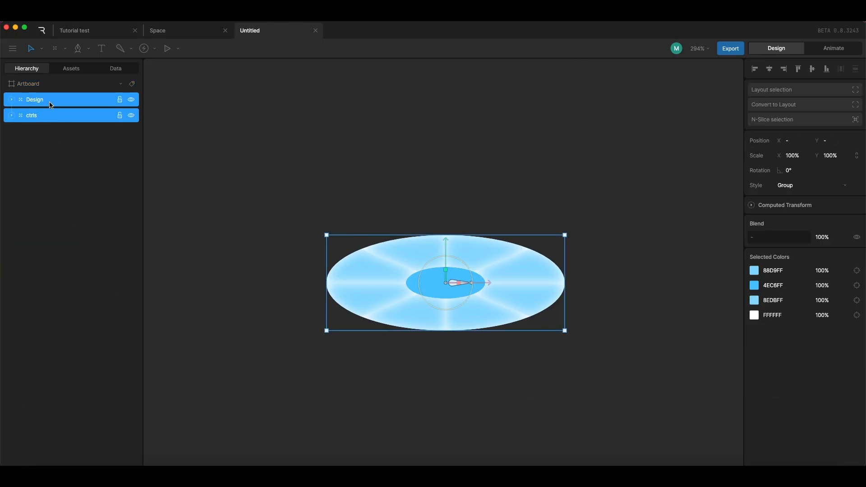
{"action": "key", "text": "super+g"}
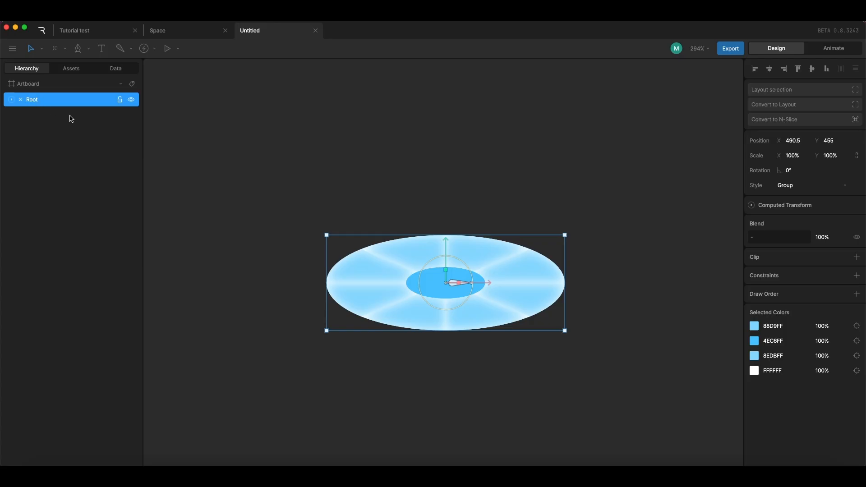
{"action": "left_click", "coordinate": [399, 170]}
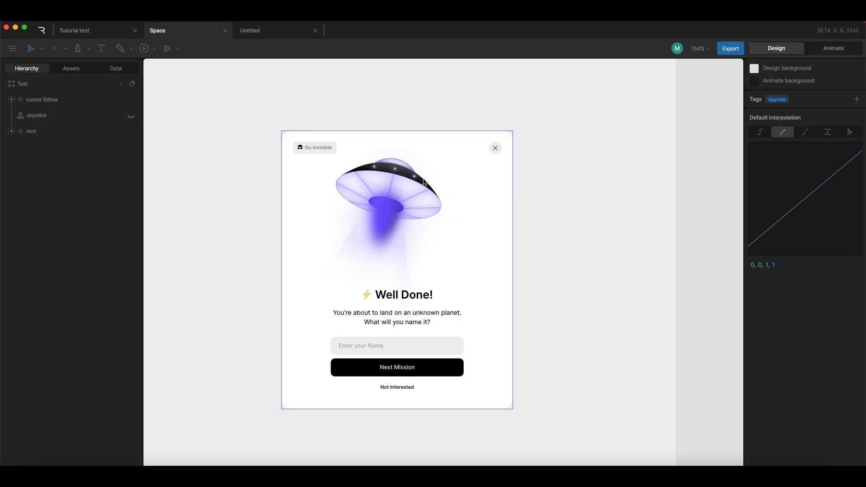
Move the Fires, particles 2 and lights 2 groups together so they emerge beneath the disc's inner ellipse
{"action": "left_click", "coordinate": [280, 30]}
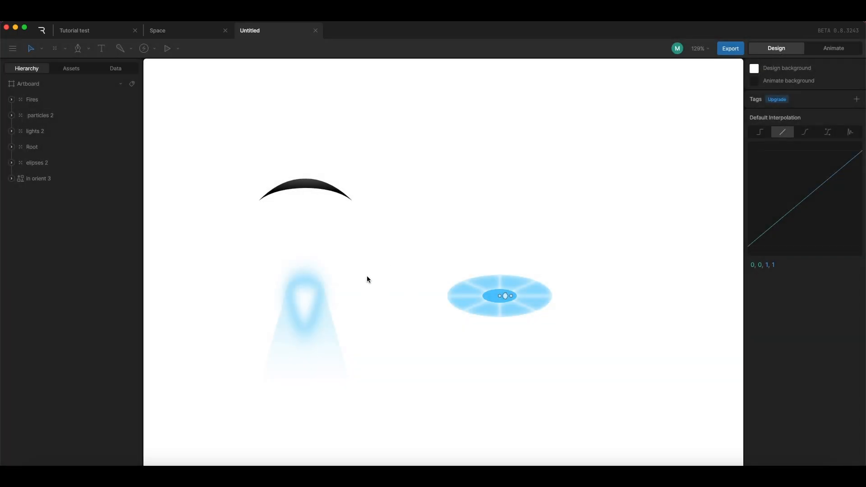
{"action": "left_click_drag", "start_coordinate": [317, 306], "coordinate": [258, 262]}
{"action": "left_click_drag", "start_coordinate": [408, 388], "coordinate": [280, 289]}
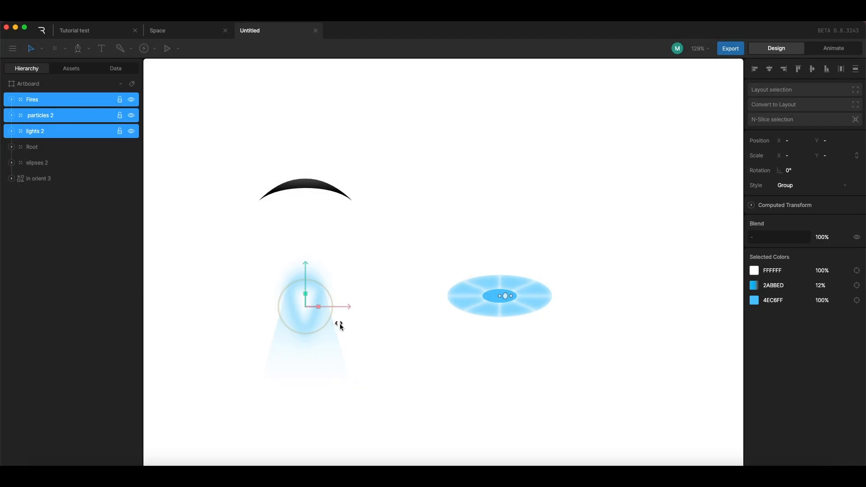
{"action": "left_click_drag", "start_coordinate": [348, 308], "coordinate": [546, 312]}
{"action": "scroll", "coordinate": [501, 279], "scroll_direction": "up", "scroll_amount": 10}
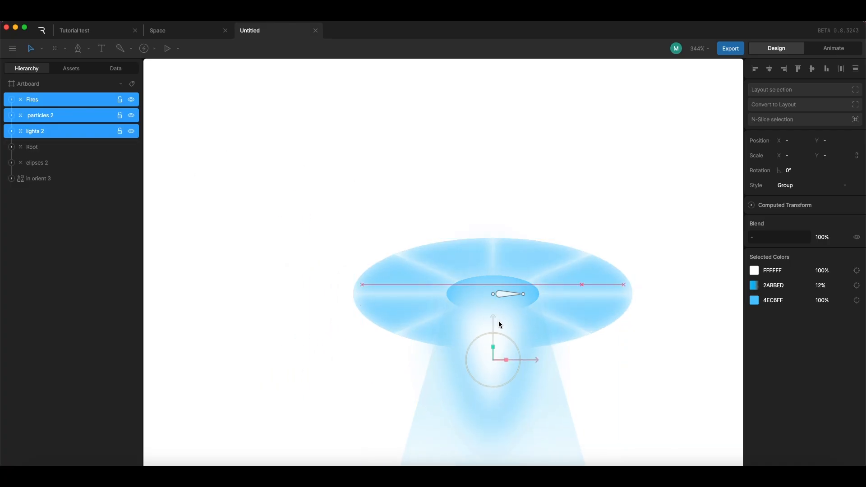
{"action": "scroll", "coordinate": [507, 307], "scroll_direction": "up", "scroll_amount": 5}
{"action": "scroll", "coordinate": [512, 295], "scroll_direction": "down", "scroll_amount": 8}
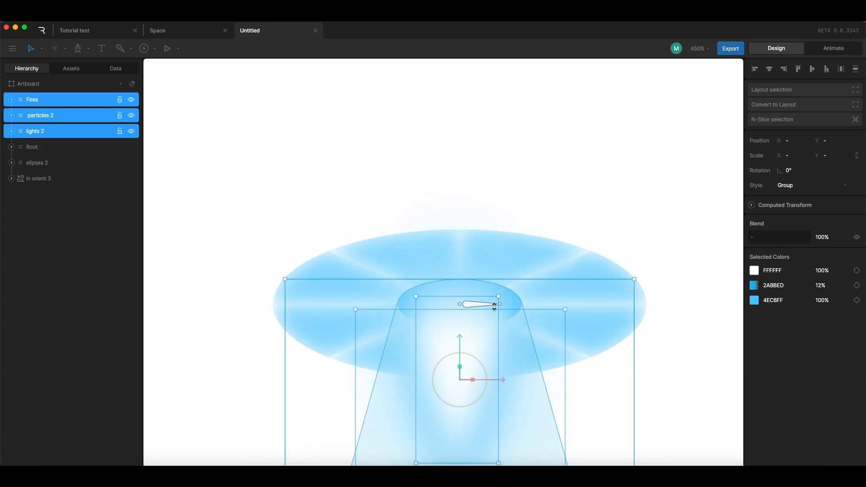
{"action": "left_click", "coordinate": [613, 333]}
Move the black crescent shape in orient 3 onto the disc's upper edge, at about X 490, Y 449.5
{"action": "scroll", "coordinate": [612, 334], "scroll_direction": "down", "scroll_amount": 5}
{"action": "left_click", "coordinate": [334, 185]}
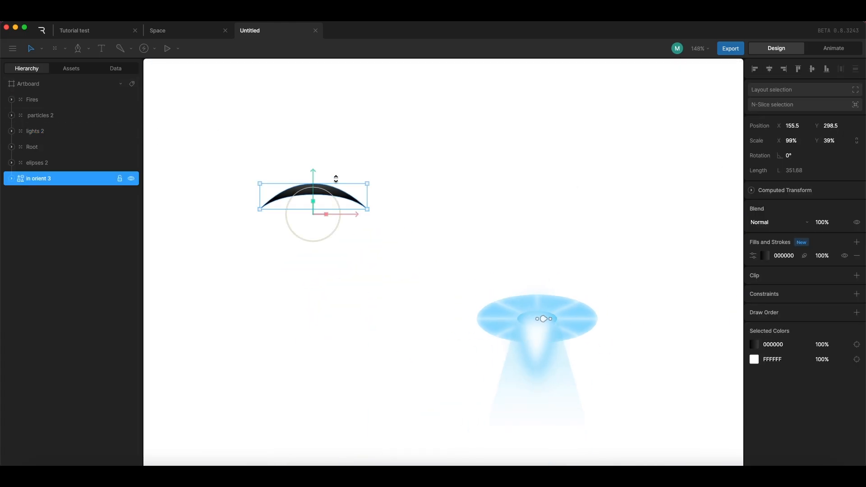
{"action": "left_click_drag", "start_coordinate": [352, 217], "coordinate": [563, 229]}
{"action": "left_click_drag", "start_coordinate": [527, 175], "coordinate": [538, 276]}
{"action": "left_click", "coordinate": [657, 326]}
{"action": "scroll", "coordinate": [447, 299], "scroll_direction": "up", "scroll_amount": 5}
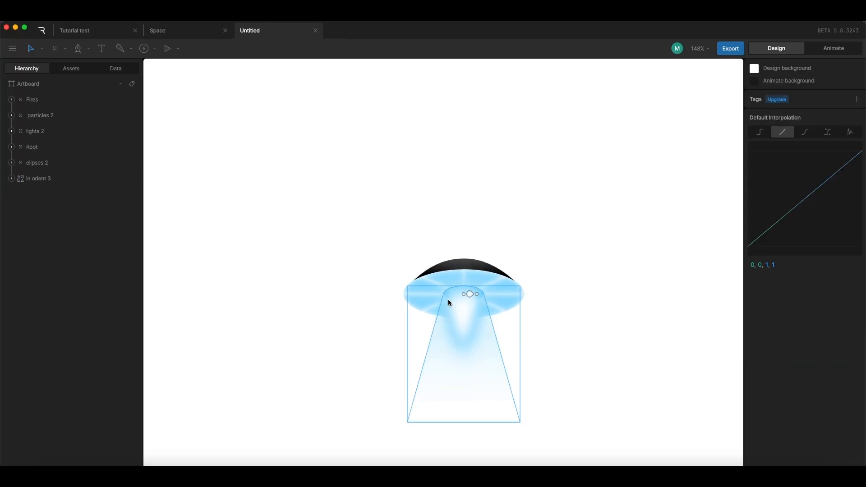
{"action": "left_click", "coordinate": [503, 239]}
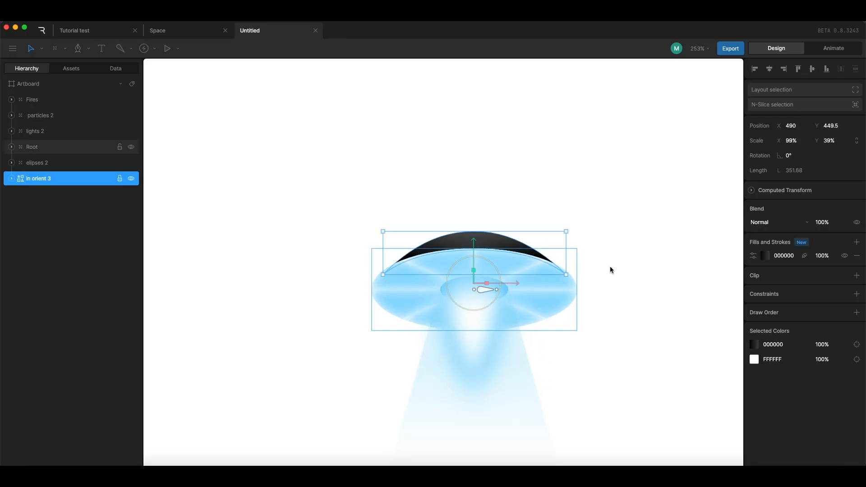
{"action": "left_click", "coordinate": [640, 277]}
Move the elipses 2 light dots onto the black crescent, centre them horizontally and nudge the vertical fit
{"action": "scroll", "coordinate": [640, 277], "scroll_direction": "down", "scroll_amount": 8}
{"action": "mouse_move", "coordinate": [356, 176]}
{"action": "left_mouse_down"}
{"action": "mouse_move", "coordinate": [495, 253]}
{"action": "mouse_move", "coordinate": [500, 316]}
{"action": "left_mouse_up"}
{"action": "mouse_move", "coordinate": [342, 189]}
{"action": "left_mouse_down"}
{"action": "mouse_move", "coordinate": [471, 239]}
{"action": "mouse_move", "coordinate": [592, 242]}
{"action": "left_mouse_up"}
{"action": "scroll", "coordinate": [629, 256], "scroll_direction": "up", "scroll_amount": 6}
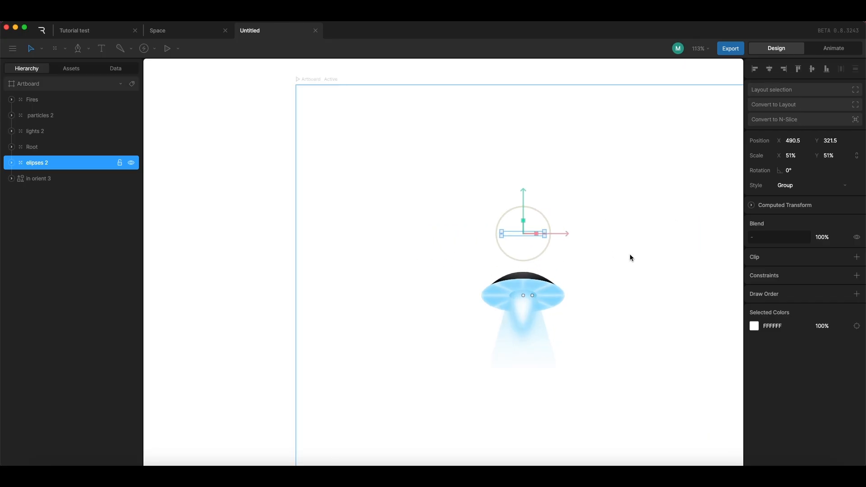
{"action": "left_click_drag", "start_coordinate": [494, 183], "coordinate": [500, 250]}
{"action": "scroll", "coordinate": [520, 279], "scroll_direction": "up", "scroll_amount": 10}
{"action": "left_click_drag", "start_coordinate": [555, 315], "coordinate": [527, 296]}
{"action": "left_click", "coordinate": [769, 69]}
{"action": "left_click", "coordinate": [623, 243]}
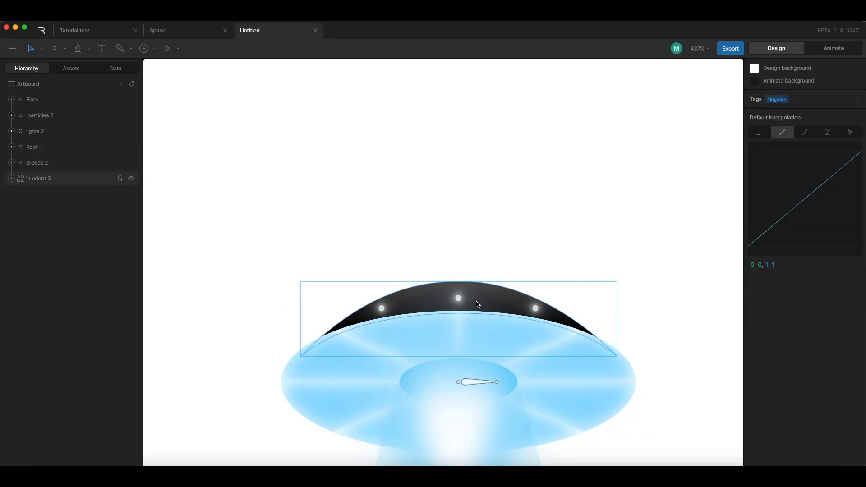
{"action": "left_click", "coordinate": [459, 299]}
{"action": "left_click_drag", "start_coordinate": [459, 261], "coordinate": [459, 260]}
{"action": "left_click", "coordinate": [552, 253]}
{"action": "scroll", "coordinate": [557, 252], "scroll_direction": "down", "scroll_amount": 1}
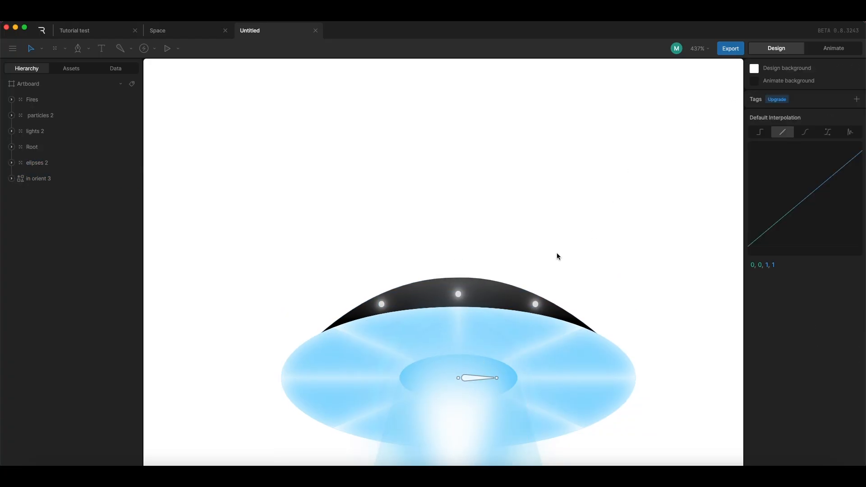
Examine the stacked white feathered fills of the outer light dots on the black crescent
{"action": "double_click", "coordinate": [536, 304]}
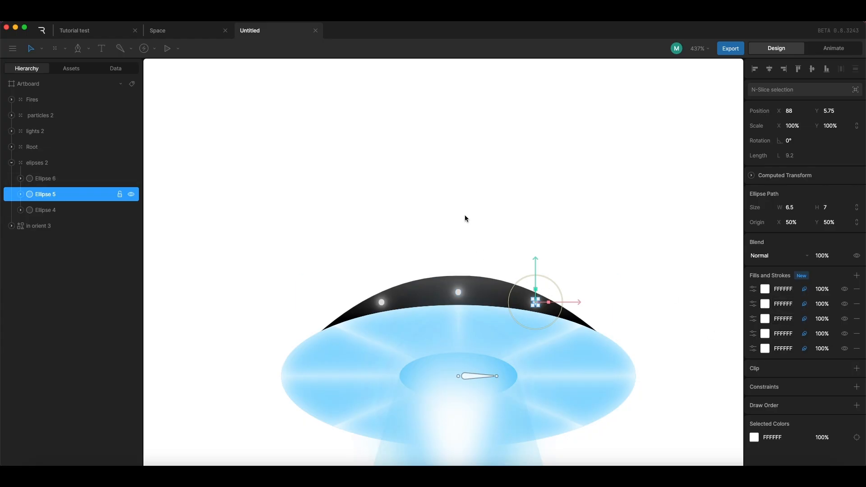
{"action": "left_click", "coordinate": [466, 220]}
{"action": "double_click", "coordinate": [381, 302]}
{"action": "left_click", "coordinate": [753, 289]}
{"action": "left_click", "coordinate": [674, 243]}
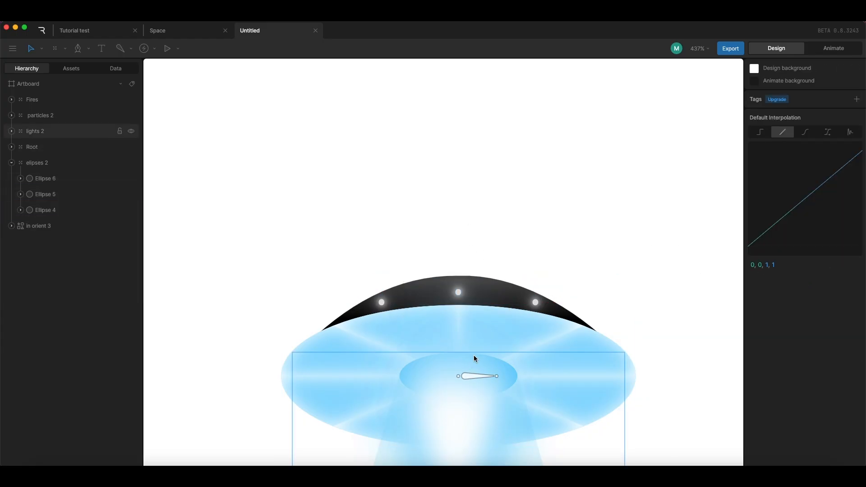
Examine the fills of the light beam shape and the feathered fills of the three shapes in Fires
{"action": "scroll", "coordinate": [479, 343], "scroll_direction": "down", "scroll_amount": 5}
{"action": "left_click", "coordinate": [533, 363]}
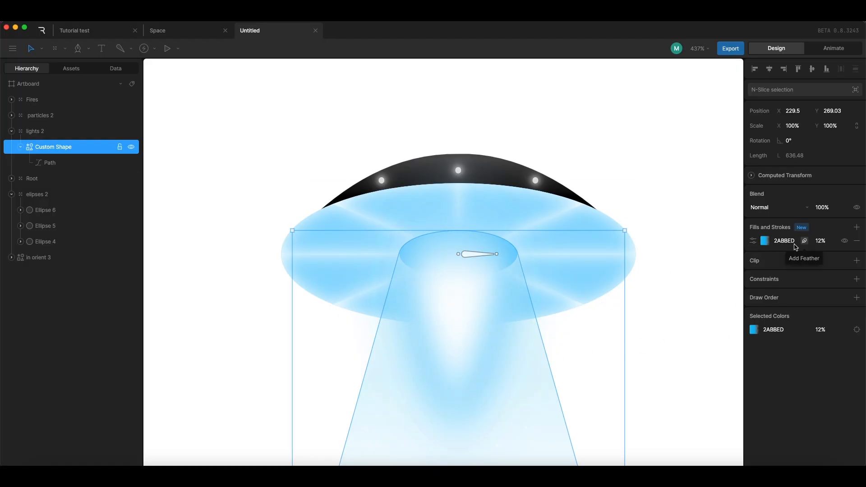
{"action": "left_click", "coordinate": [685, 332]}
{"action": "left_click", "coordinate": [450, 303]}
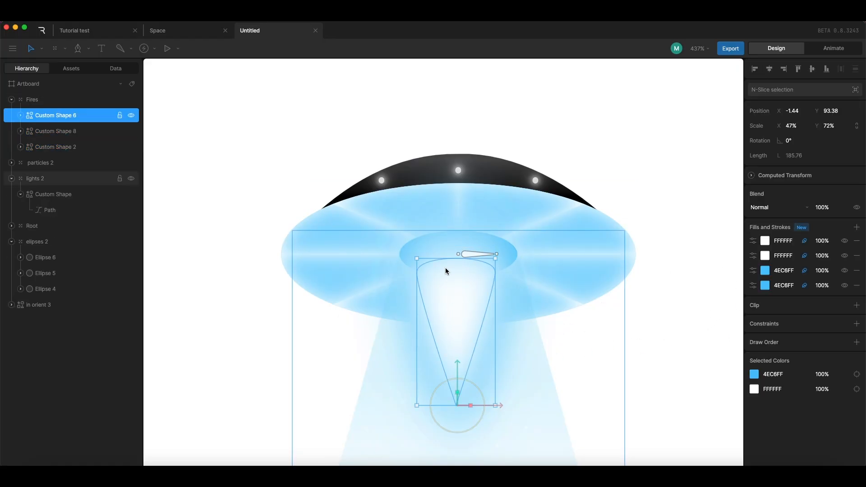
{"action": "left_click", "coordinate": [71, 132]}
{"action": "left_click", "coordinate": [78, 149]}
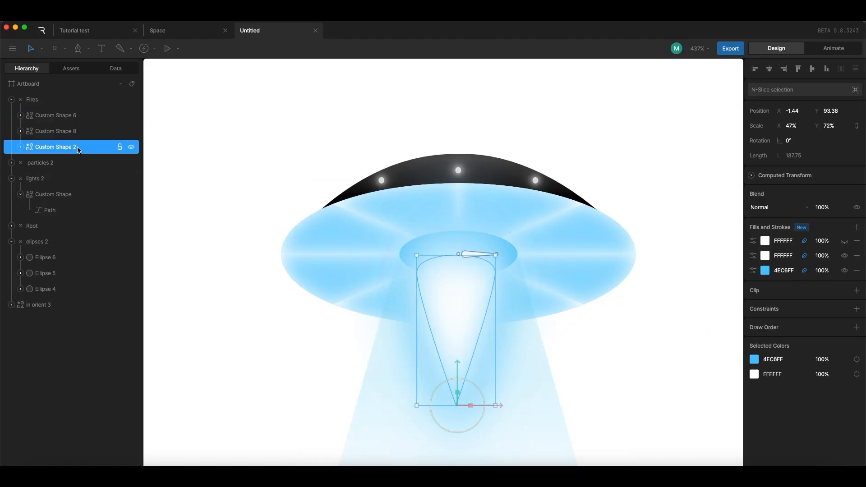
{"action": "left_click", "coordinate": [575, 326]}
{"action": "scroll", "coordinate": [636, 325], "scroll_direction": "down", "scroll_amount": 3}
{"action": "scroll", "coordinate": [613, 316], "scroll_direction": "right", "scroll_amount": 2}
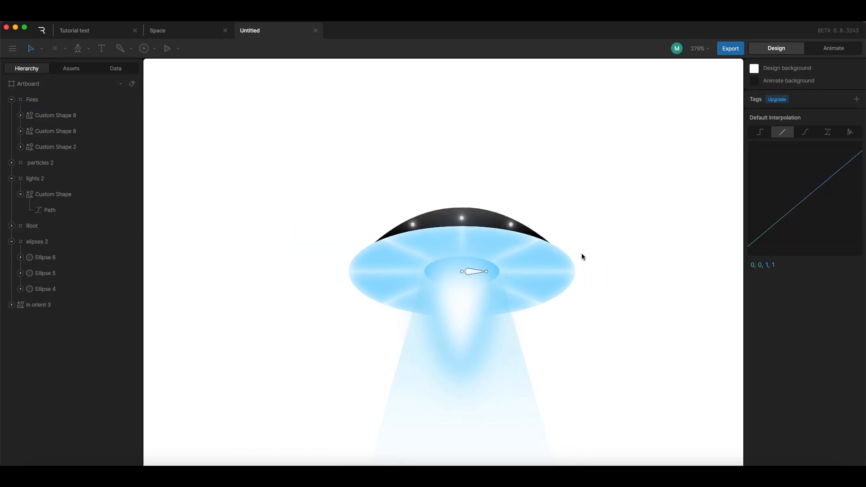
{"action": "scroll", "coordinate": [613, 298], "scroll_direction": "down", "scroll_amount": 3}
{"action": "scroll", "coordinate": [610, 297], "scroll_direction": "up", "scroll_amount": 1}
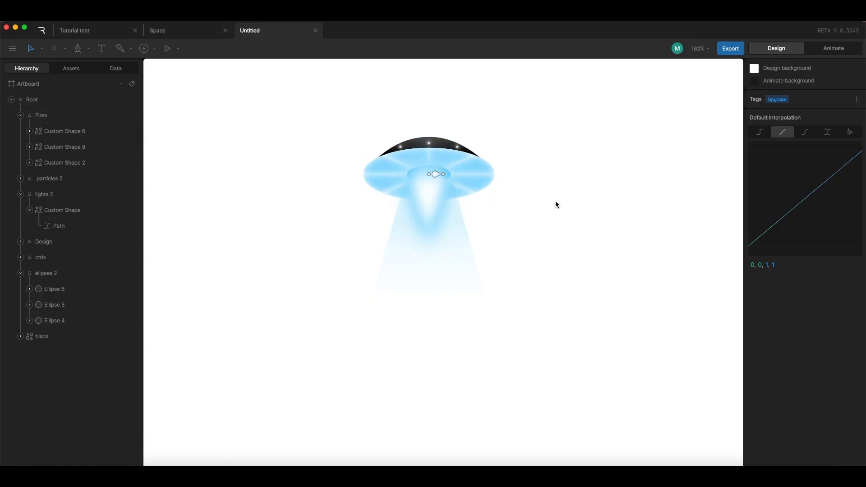
Switch to animation mode, select Root and create a timeline named ufo x
{"action": "key", "text": "Tab"}
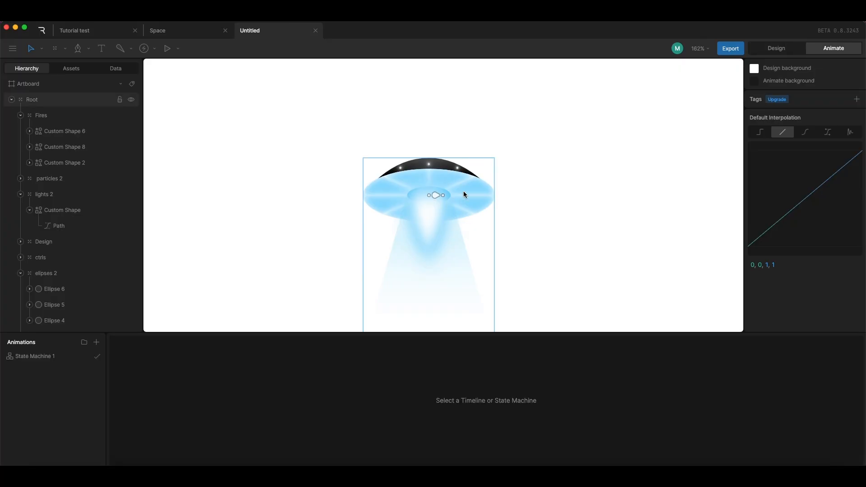
{"action": "left_click", "coordinate": [464, 195]}
{"action": "left_click", "coordinate": [96, 342]}
{"action": "left_click", "coordinate": [111, 377]}
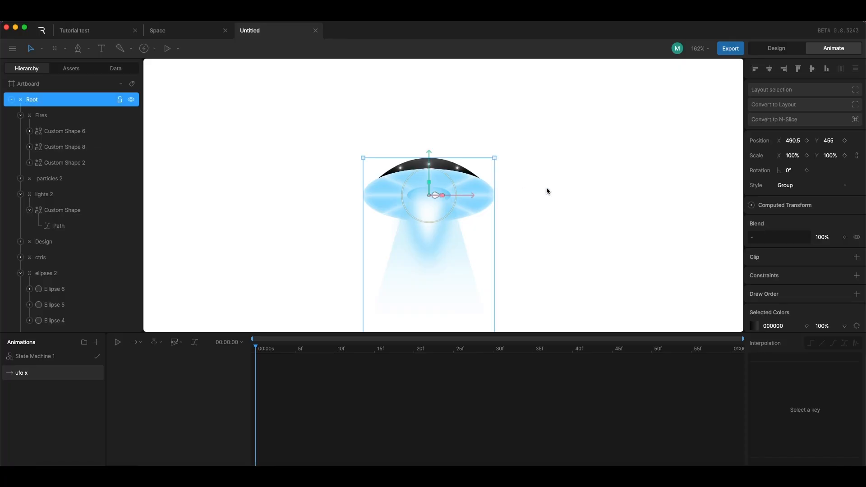
Freeze the artwork, raise Root's origin to the top of the saucer at Y 404, and return to animation mode
{"action": "key", "text": "Tab"}
{"action": "key", "text": "y"}
{"action": "left_click_drag", "start_coordinate": [430, 148], "coordinate": [432, 110]}
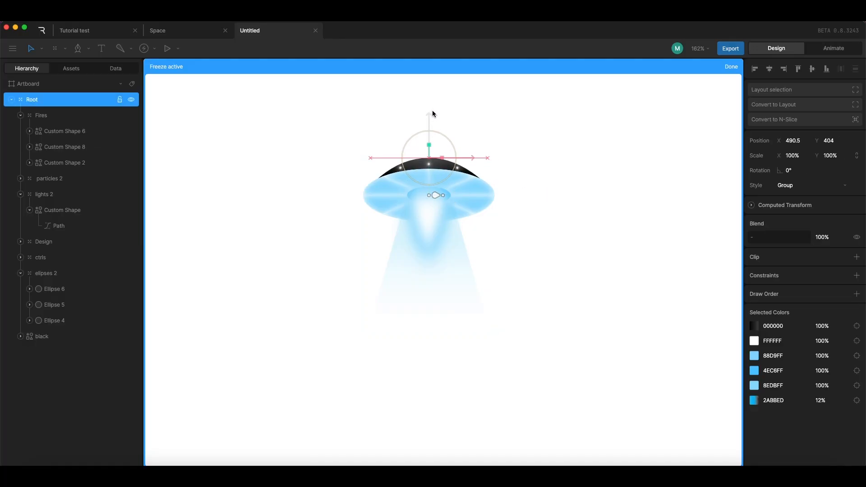
{"action": "left_click", "coordinate": [727, 68]}
{"action": "key", "text": "Tab"}
{"action": "scroll", "coordinate": [480, 251], "scroll_direction": "down", "scroll_amount": 3}
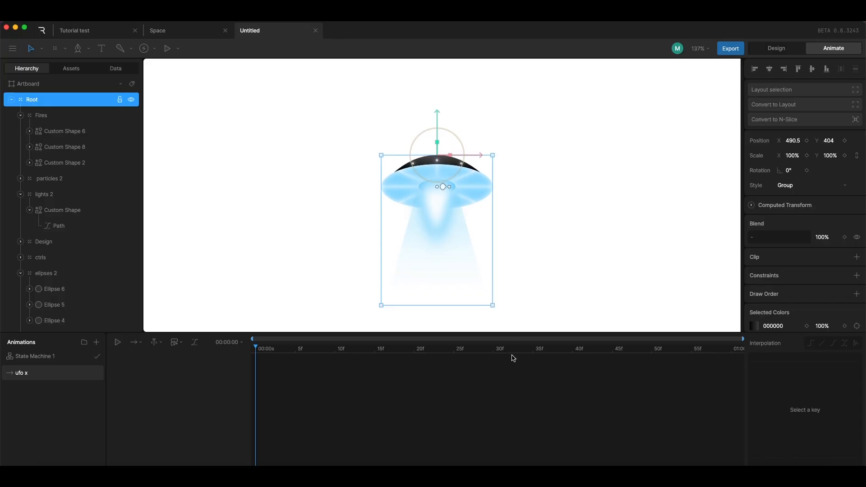
Key Root's rotation at 20° on frame 0 of the ufo x timeline
{"action": "left_click", "coordinate": [807, 171]}
{"action": "left_click_drag", "start_coordinate": [256, 339], "coordinate": [495, 339]}
{"action": "left_click_drag", "start_coordinate": [799, 165], "coordinate": [797, 172]}
{"action": "key", "text": "super+z"}
{"action": "left_click_drag", "start_coordinate": [495, 347], "coordinate": [252, 347]}
{"action": "left_click_drag", "start_coordinate": [789, 170], "coordinate": [800, 160]}
{"action": "left_click", "coordinate": [798, 171]}
{"action": "type", "text": "20"}
{"action": "key", "text": "Return"}
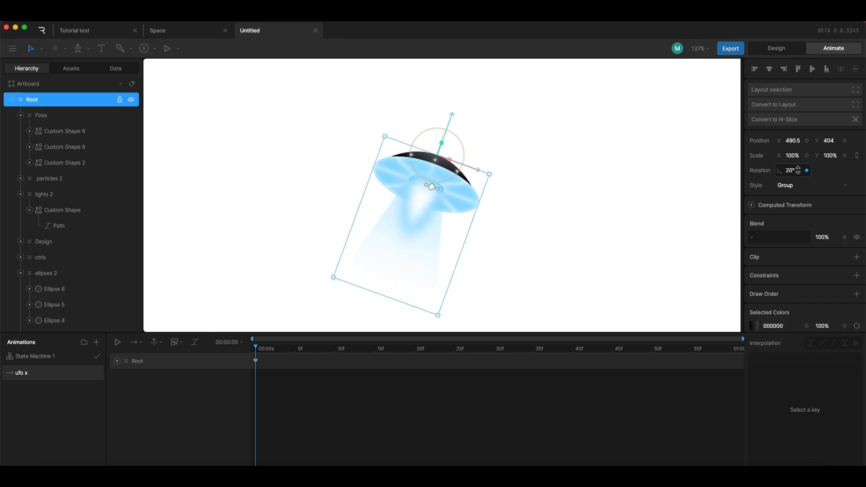
Key Root's rotation at 0° on frame 30 of the ufo x timeline
{"action": "left_click_drag", "start_coordinate": [253, 348], "coordinate": [495, 352]}
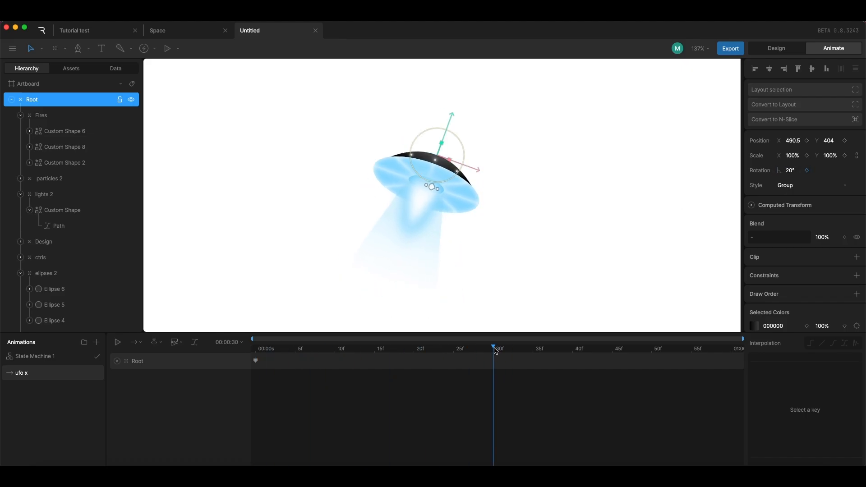
{"action": "left_click", "coordinate": [795, 170]}
{"action": "type", "text": "0"}
{"action": "key", "text": "Return"}
Key Root's rotation at 20° at the 1-second mark of the ufo x timeline
{"action": "key", "text": "space"}
{"action": "type", "text": "20"}
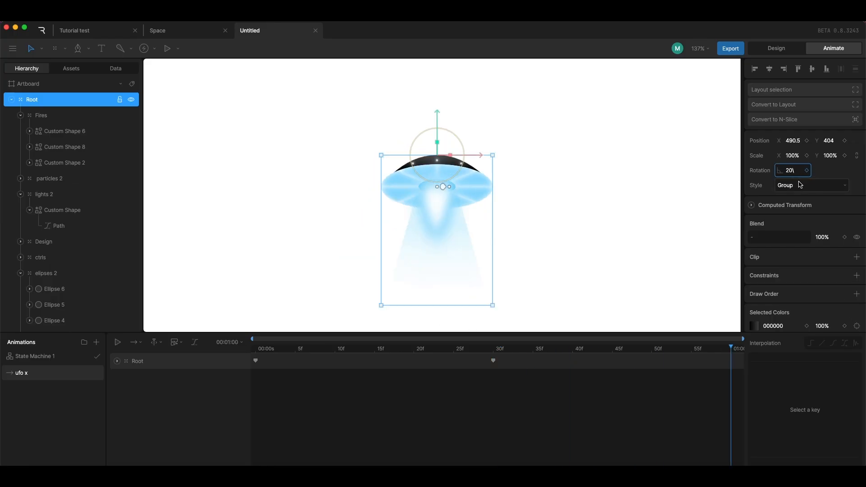
{"action": "key", "text": "Return"}
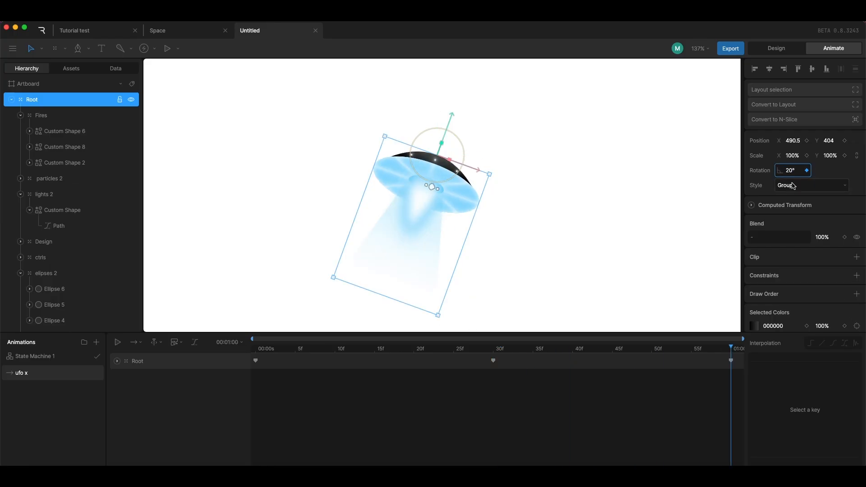
Expand the nested ctrls groups and select both the in ctrl and out ctrl bones
{"action": "left_click_drag", "start_coordinate": [731, 348], "coordinate": [243, 370]}
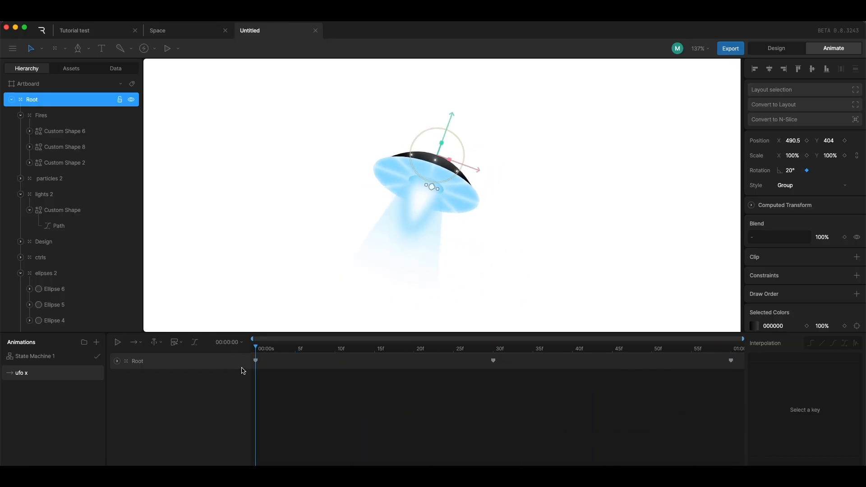
{"action": "left_click", "coordinate": [655, 289]}
{"action": "scroll", "coordinate": [67, 293], "scroll_direction": "down", "scroll_amount": 1}
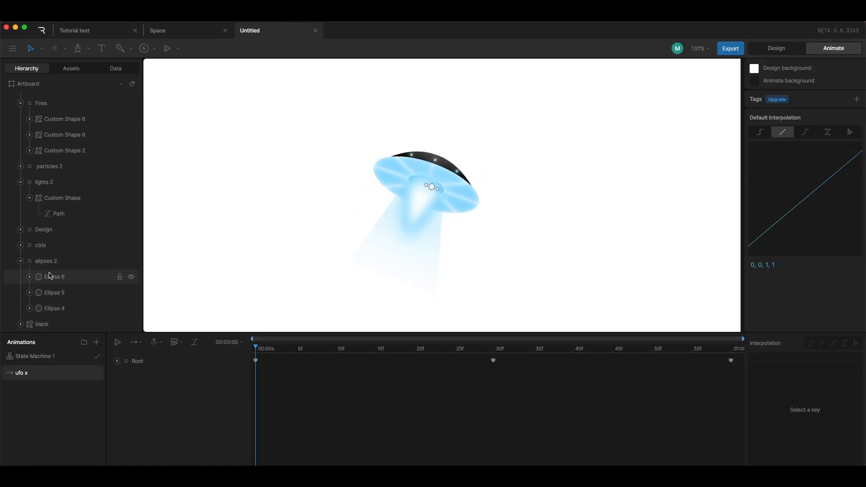
{"action": "left_click", "coordinate": [50, 245]}
{"action": "scroll", "coordinate": [91, 241], "scroll_direction": "down", "scroll_amount": 4}
{"action": "scroll", "coordinate": [90, 257], "scroll_direction": "down", "scroll_amount": 4}
{"action": "scroll", "coordinate": [72, 203], "scroll_direction": "up", "scroll_amount": 3}
{"action": "left_click", "coordinate": [66, 186]}
{"action": "left_click", "coordinate": [86, 232]}
{"action": "left_click", "coordinate": [39, 279]}
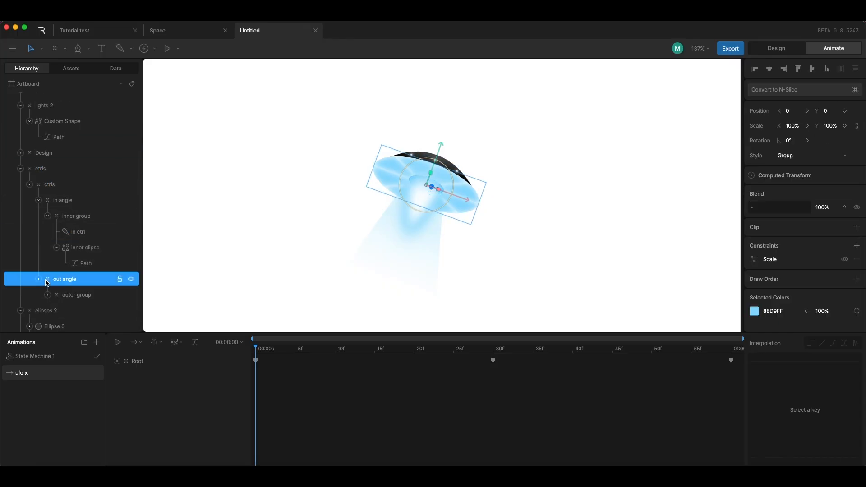
{"action": "left_click", "coordinate": [48, 295]}
{"action": "left_click", "coordinate": [85, 299]}
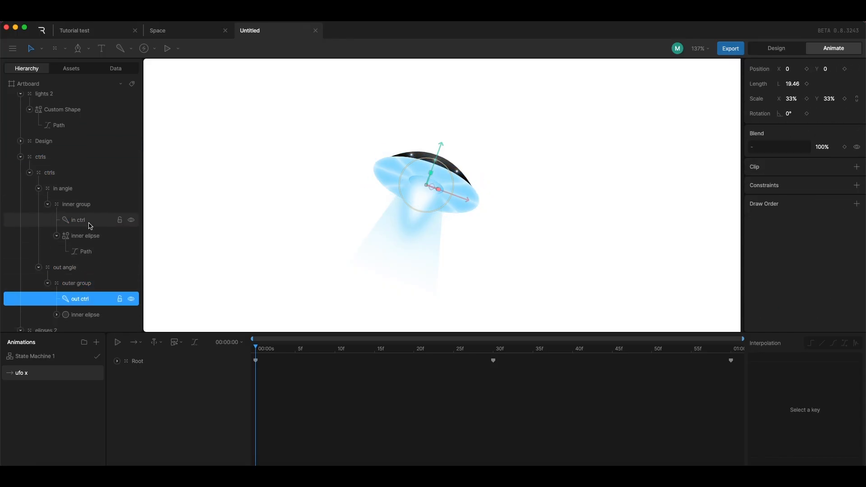
{"action": "left_click", "coordinate": [90, 224], "text": "shift"}
Create a timeline named spin and key both control bones' rotation at 0° on frame 0
{"action": "left_click", "coordinate": [96, 344]}
{"action": "left_click", "coordinate": [103, 361]}
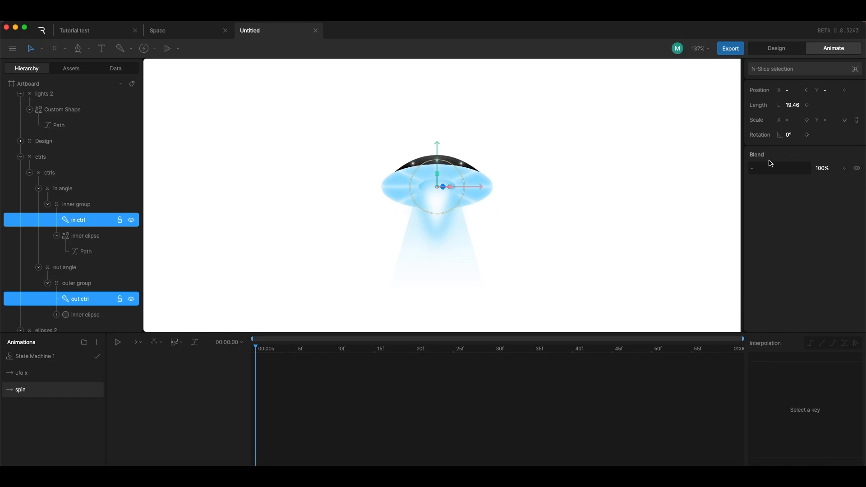
{"action": "left_click_drag", "start_coordinate": [795, 136], "coordinate": [796, 153]}
{"action": "key", "text": "super+z"}
{"action": "scroll", "coordinate": [453, 182], "scroll_direction": "up", "scroll_amount": 5}
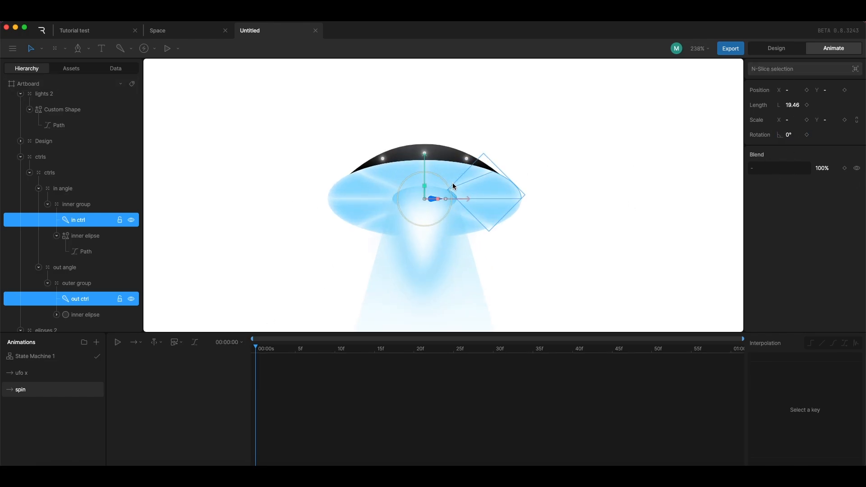
{"action": "left_click", "coordinate": [807, 135]}
Key both control bones' rotation at 45° at the 1-second mark of the spin timeline
{"action": "left_click_drag", "start_coordinate": [255, 348], "coordinate": [791, 350]}
{"action": "left_click", "coordinate": [795, 136]}
{"action": "type", "text": "45"}
{"action": "key", "text": "Return"}
Set the spin timeline to loop and play it back from frame 0
{"action": "left_click", "coordinate": [136, 342]}
{"action": "left_click", "coordinate": [161, 379]}
{"action": "left_click_drag", "start_coordinate": [734, 349], "coordinate": [160, 336]}
{"action": "left_click", "coordinate": [643, 284]}
{"action": "key", "text": "space"}
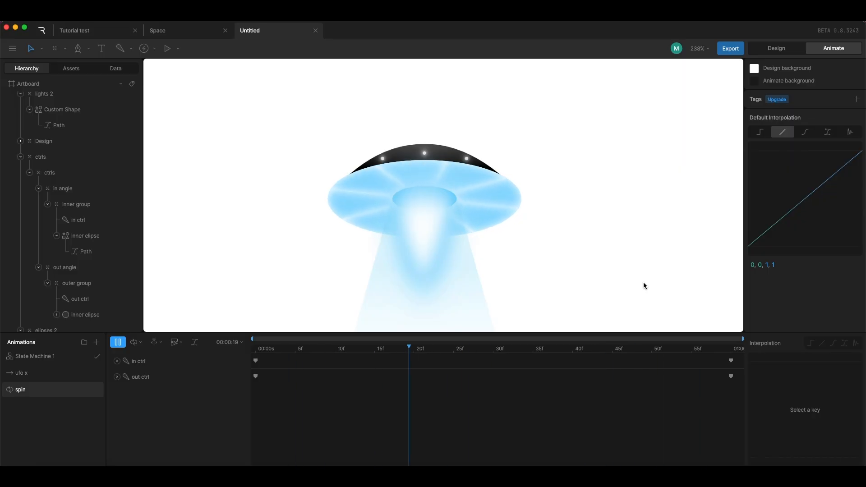
{"action": "key", "text": "space"}
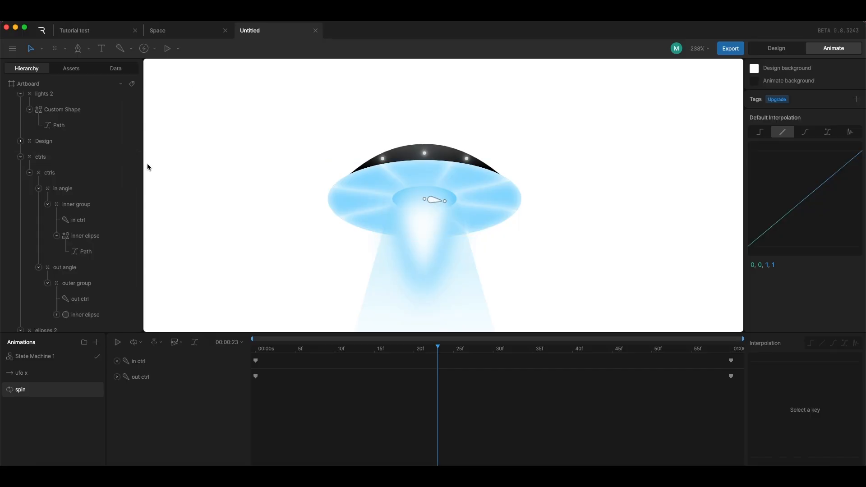
Enlarge the hierarchy area, collapse the unneeded groups and select Custom Shape 6 inside Fires
{"action": "left_click_drag", "start_coordinate": [69, 333], "coordinate": [70, 380]}
{"action": "scroll", "coordinate": [53, 247], "scroll_direction": "up", "scroll_amount": 3}
{"action": "left_click", "coordinate": [21, 116]}
{"action": "left_click", "coordinate": [20, 147]}
{"action": "left_click", "coordinate": [21, 179]}
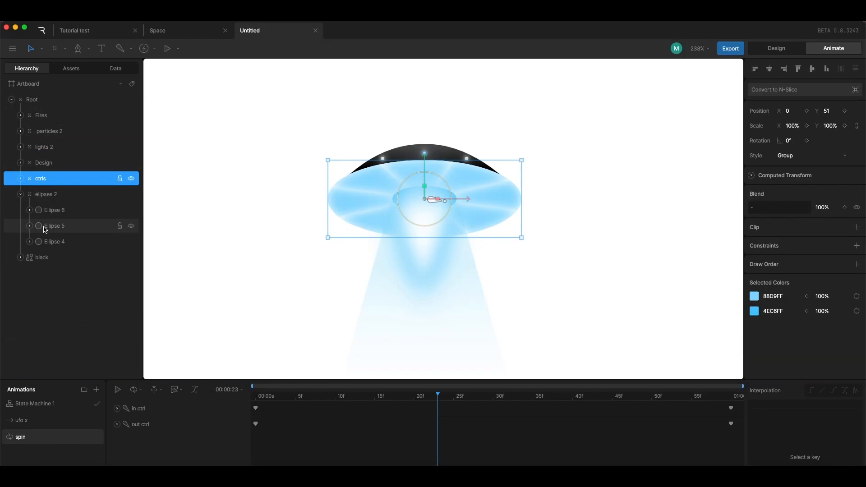
{"action": "left_click", "coordinate": [21, 147]}
{"action": "left_click", "coordinate": [62, 163]}
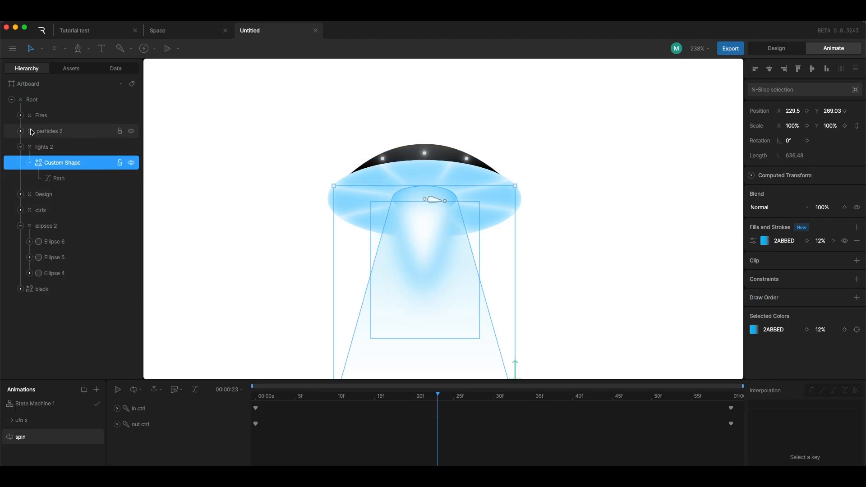
{"action": "left_click", "coordinate": [41, 115]}
{"action": "left_click", "coordinate": [21, 116]}
{"action": "left_click", "coordinate": [64, 131]}
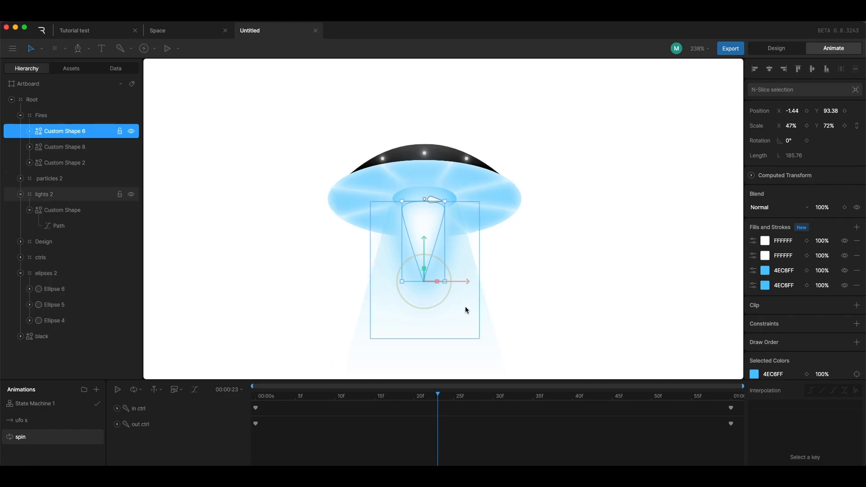
Create a new timeline named Fires
{"action": "left_click", "coordinate": [96, 389]}
{"action": "left_click", "coordinate": [109, 413]}
{"action": "left_click_drag", "start_coordinate": [57, 465], "coordinate": [57, 463]}
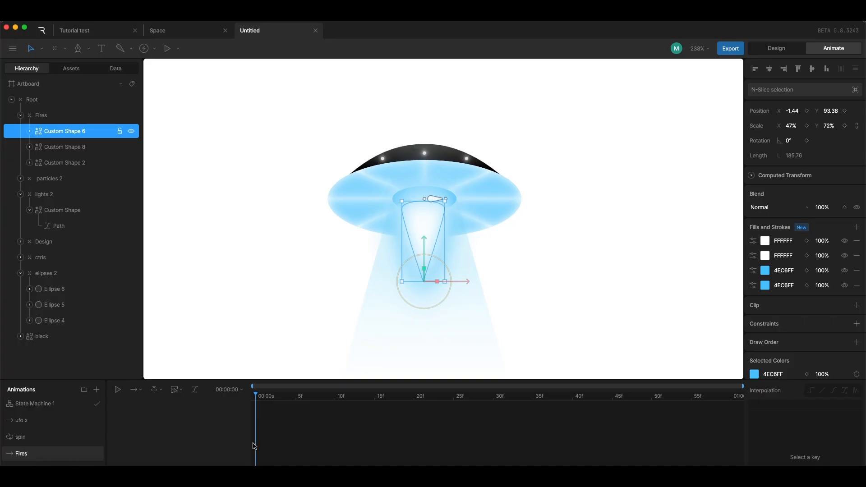
Open Custom Shape 6's path for vertex editing and key all its vertices on frame 0 of the Fires timeline
{"action": "left_click", "coordinate": [72, 147]}
{"action": "key", "text": "Tab"}
{"action": "key", "text": "Tab"}
{"action": "key", "text": "Return"}
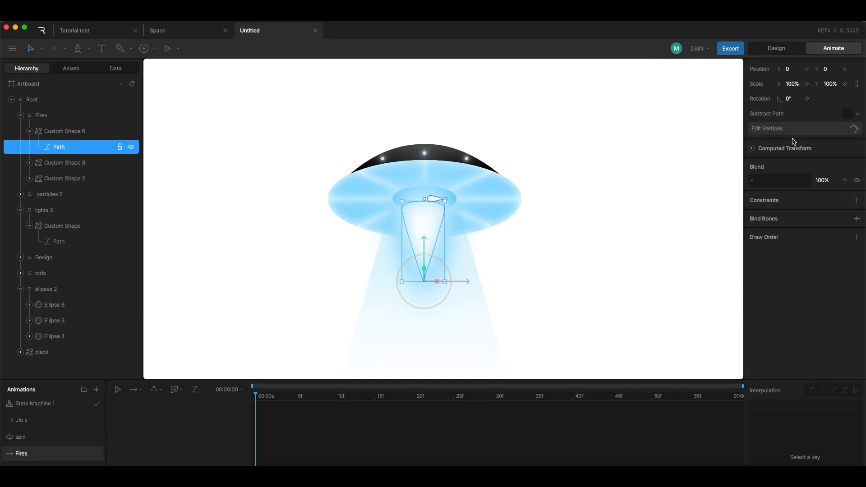
{"action": "key", "text": "Return"}
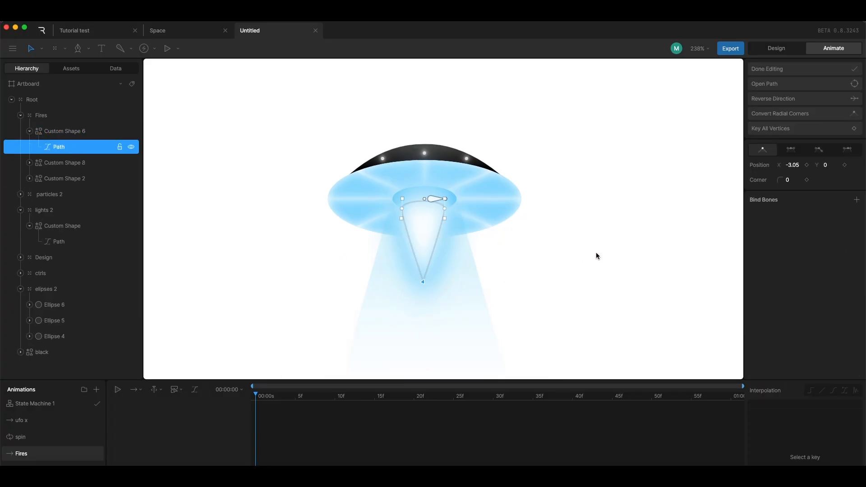
{"action": "left_click", "coordinate": [519, 279]}
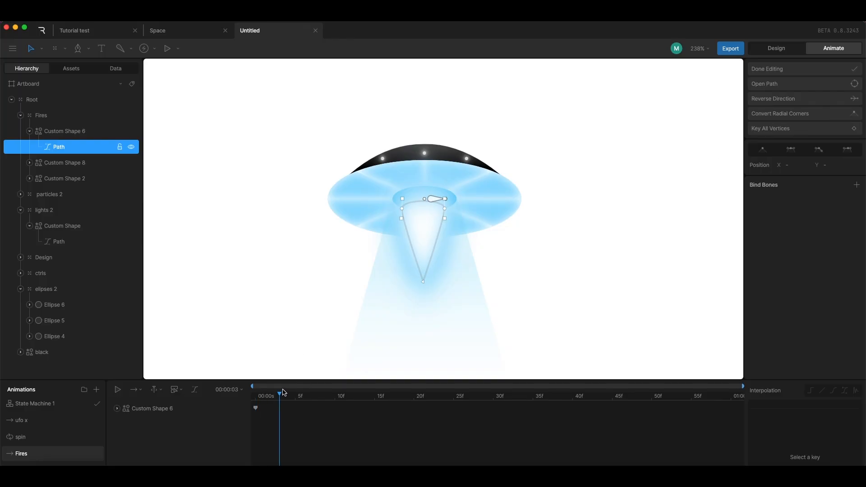
Key the flame path's tip vertex swung up and right on frame 15 and left at about X -52, Y -72 on frame 30
{"action": "left_click", "coordinate": [424, 282]}
{"action": "left_click_drag", "start_coordinate": [423, 281], "coordinate": [447, 272]}
{"action": "left_click", "coordinate": [391, 395]}
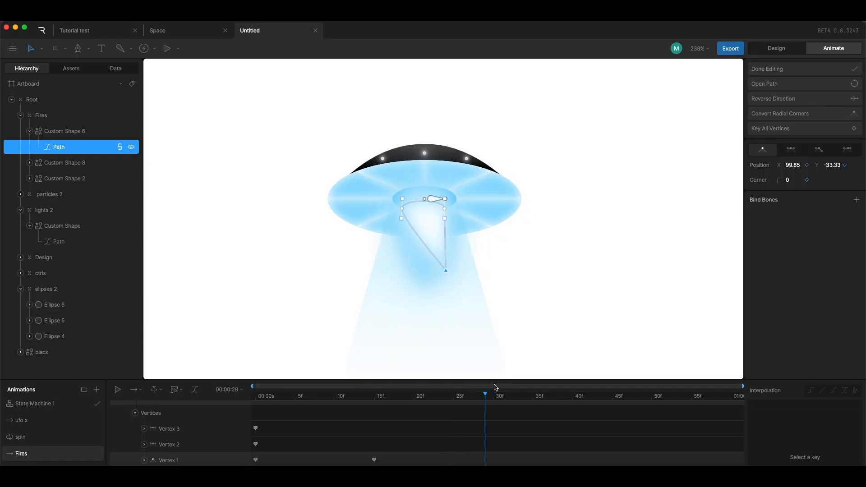
{"action": "left_click_drag", "start_coordinate": [439, 269], "coordinate": [401, 254]}
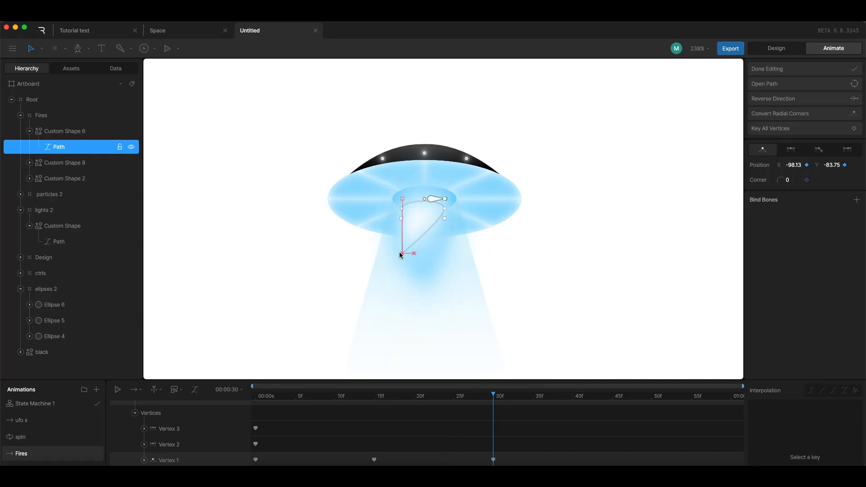
{"action": "mouse_move", "coordinate": [492, 396]}
{"action": "left_mouse_down"}
{"action": "mouse_move", "coordinate": [254, 396]}
{"action": "mouse_move", "coordinate": [500, 395]}
{"action": "left_mouse_up"}
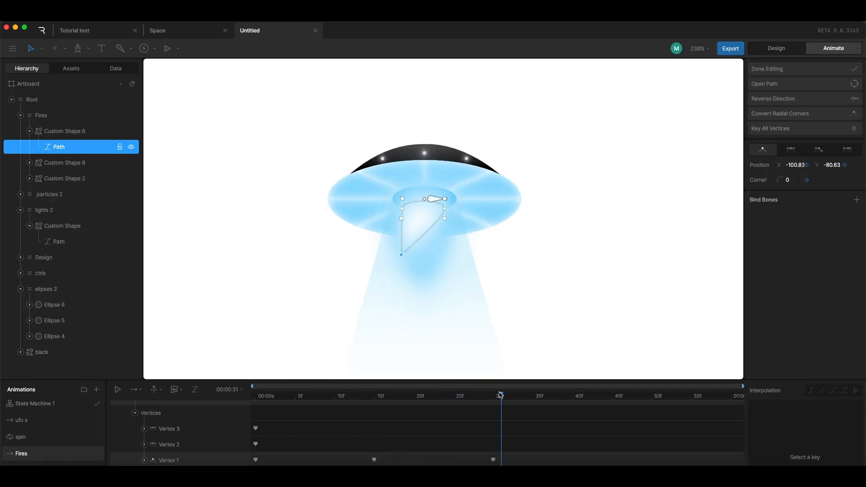
{"action": "left_click_drag", "start_coordinate": [400, 256], "coordinate": [412, 260]}
{"action": "left_click_drag", "start_coordinate": [495, 395], "coordinate": [374, 396]}
{"action": "left_click_drag", "start_coordinate": [446, 270], "coordinate": [438, 255]}
{"action": "left_click_drag", "start_coordinate": [385, 397], "coordinate": [493, 388]}
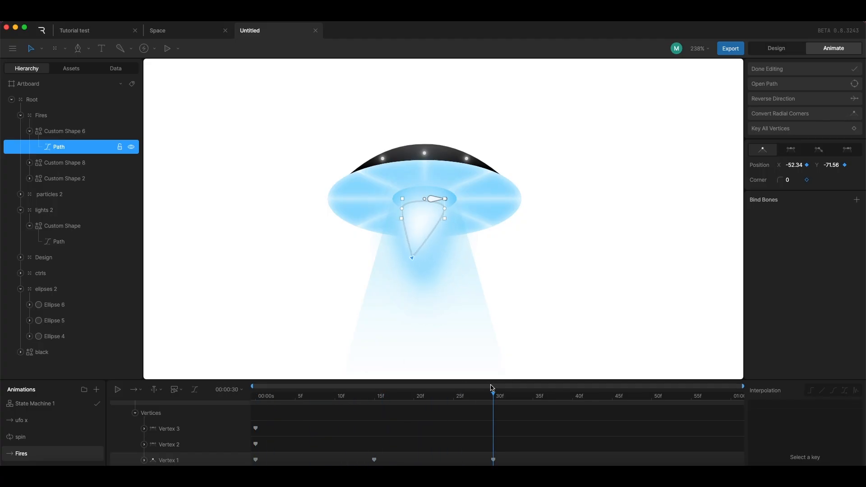
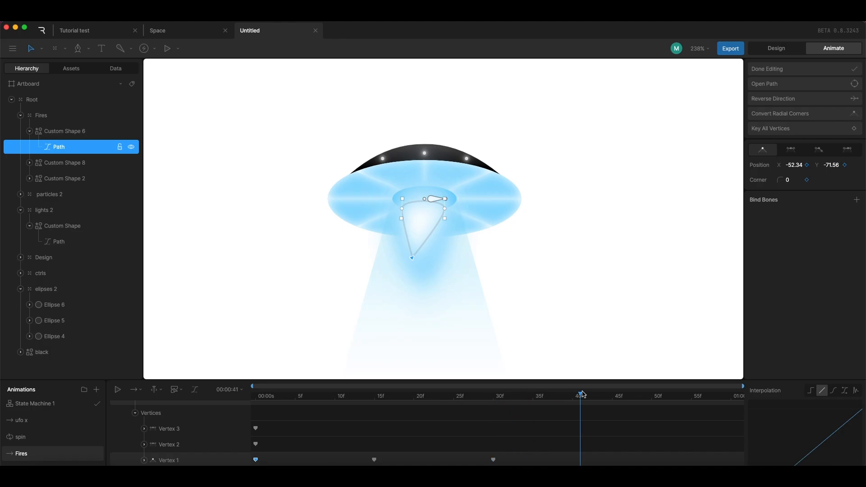
Copy the tip vertex's first key to the 1-second mark, move its middle keys to frames 20 and 38, and finish vertex editing
{"action": "key", "text": "super+v"}
{"action": "left_click_drag", "start_coordinate": [584, 463], "coordinate": [675, 450]}
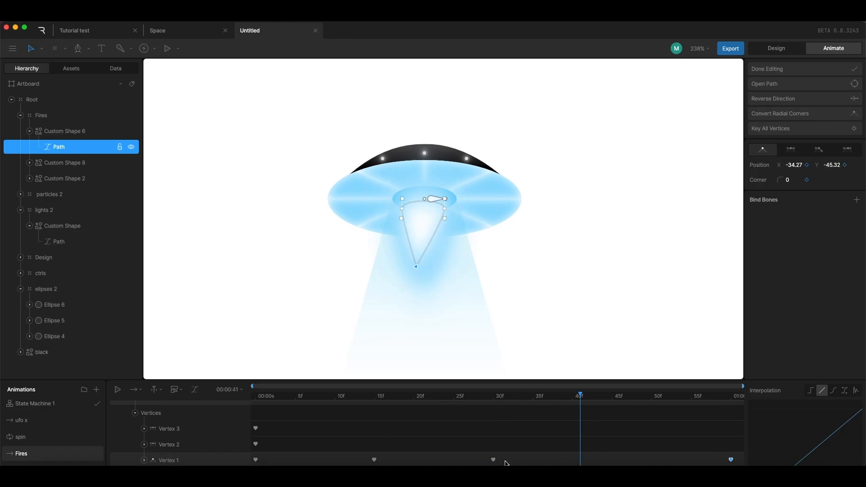
{"action": "left_click_drag", "start_coordinate": [375, 459], "coordinate": [413, 459]}
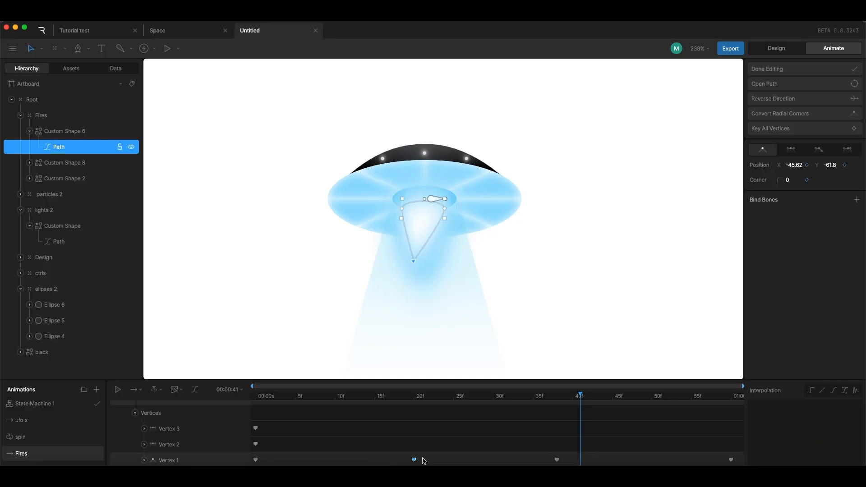
{"action": "left_click_drag", "start_coordinate": [575, 403], "coordinate": [255, 396]}
{"action": "left_click", "coordinate": [783, 69]}
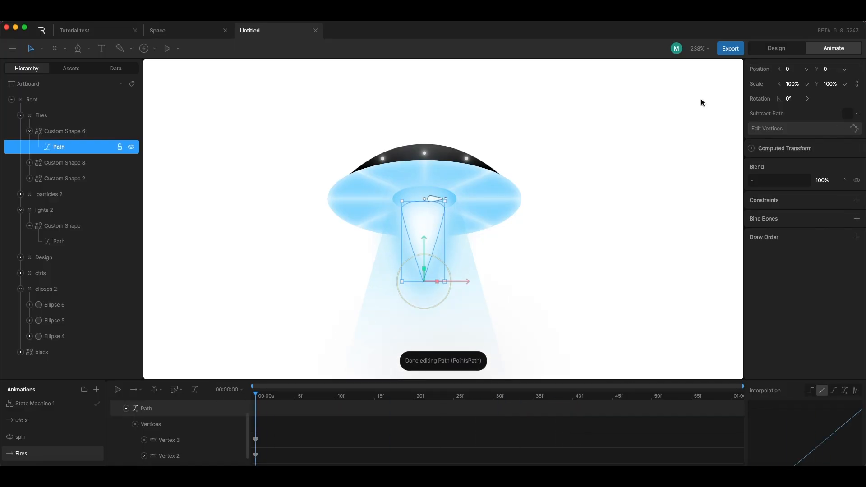
Set the Fires timeline to loop and play it back
{"action": "left_click", "coordinate": [516, 344]}
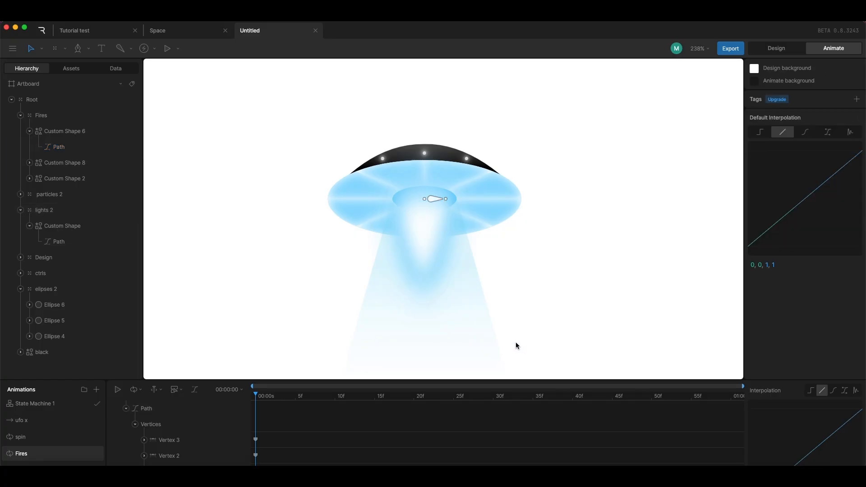
{"action": "key", "text": "space"}
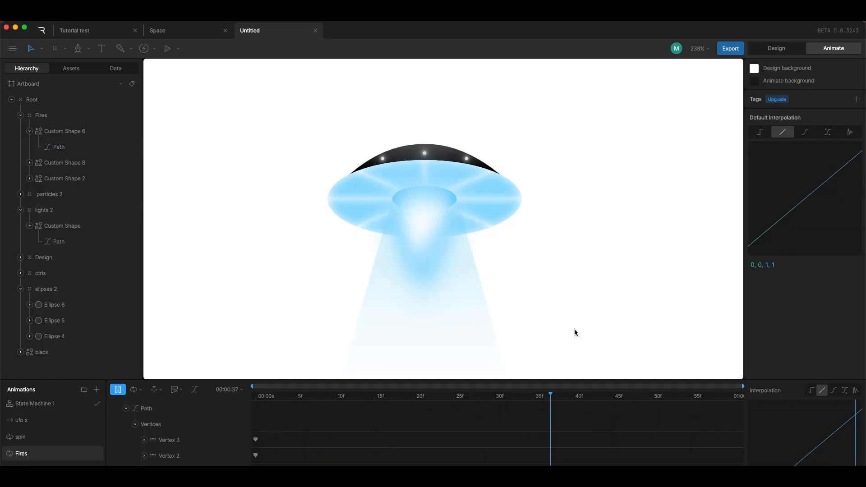
{"action": "key", "text": "space"}
Toggle Custom Shape 8's visibility off and on to check its role, and replay the Fires animation
{"action": "left_click", "coordinate": [69, 132]}
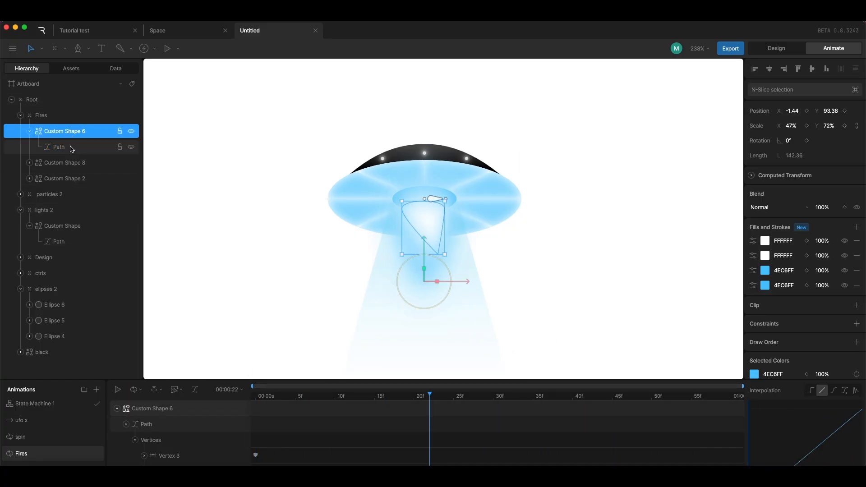
{"action": "left_click", "coordinate": [80, 162]}
{"action": "left_click", "coordinate": [131, 163]}
{"action": "left_click", "coordinate": [132, 163]}
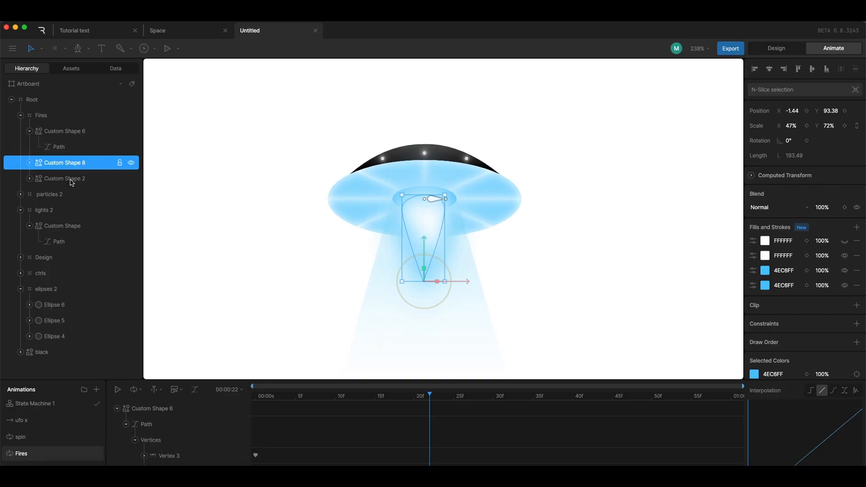
{"action": "left_click", "coordinate": [549, 266]}
{"action": "key", "text": "space"}
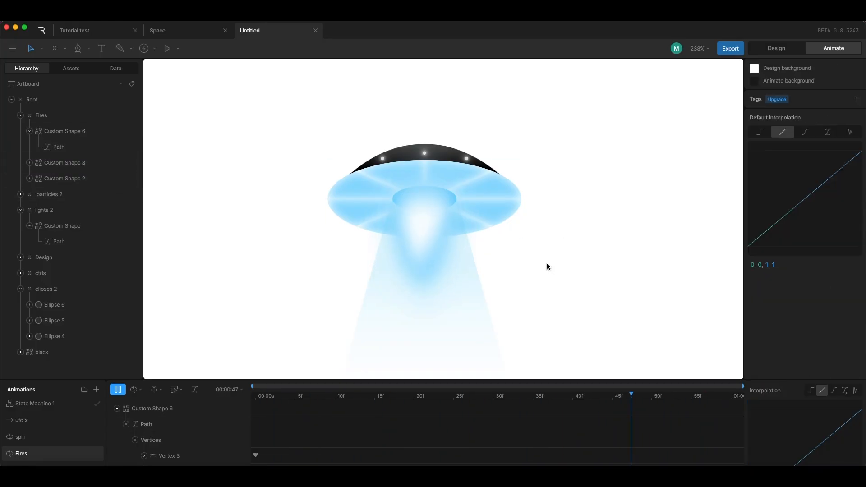
{"action": "key", "text": "space"}
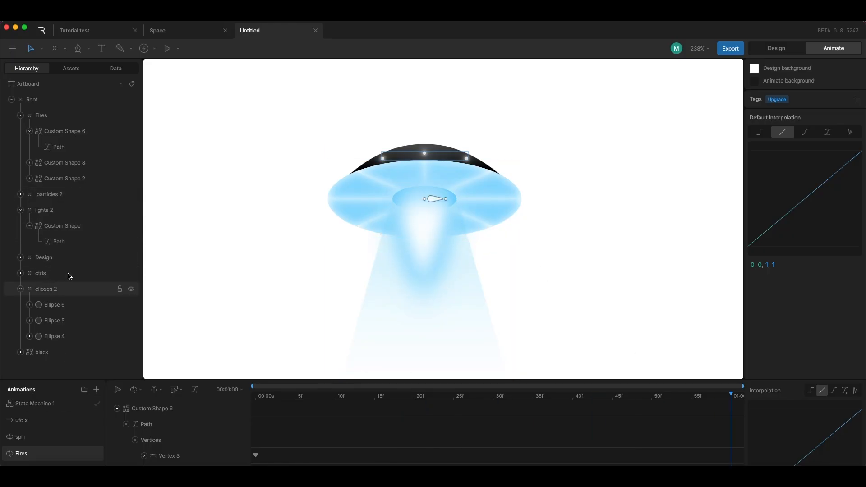
Inspect the lights 2 and particles 2 groups and switch to design mode
{"action": "left_click", "coordinate": [112, 211]}
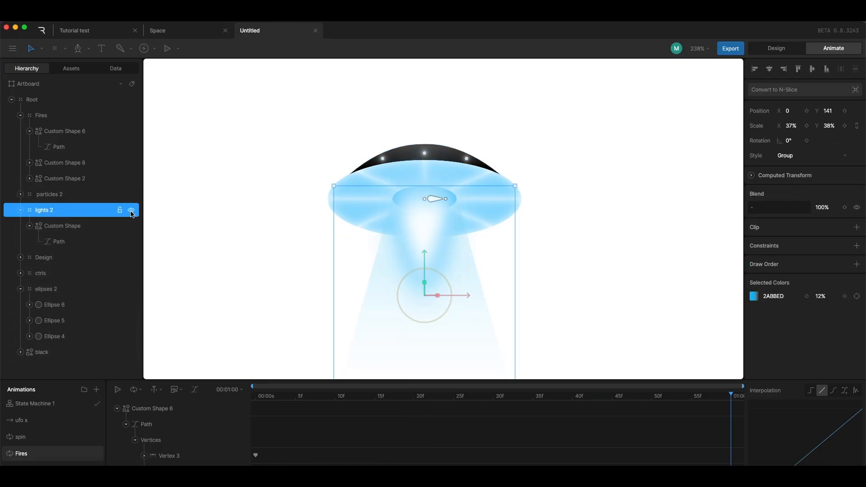
{"action": "left_click", "coordinate": [89, 195]}
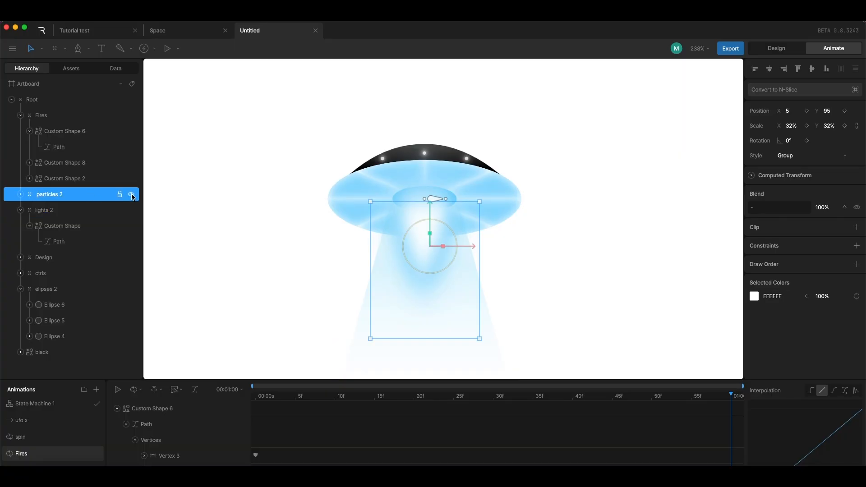
{"action": "key", "text": "Tab"}
{"action": "left_click", "coordinate": [632, 222]}
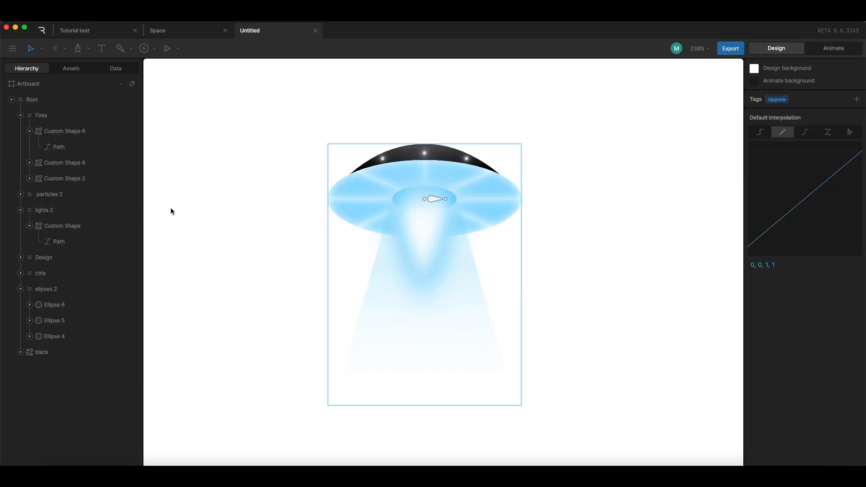
Recolour the particles 2 group by sampling the saucer's light blue, ACE3FF
{"action": "left_click", "coordinate": [90, 195]}
{"action": "left_click", "coordinate": [754, 297]}
{"action": "left_click_drag", "start_coordinate": [691, 322], "coordinate": [646, 286]}
{"action": "left_click", "coordinate": [688, 388]}
{"action": "left_click_drag", "start_coordinate": [687, 386], "coordinate": [707, 386]}
{"action": "left_click", "coordinate": [682, 309]}
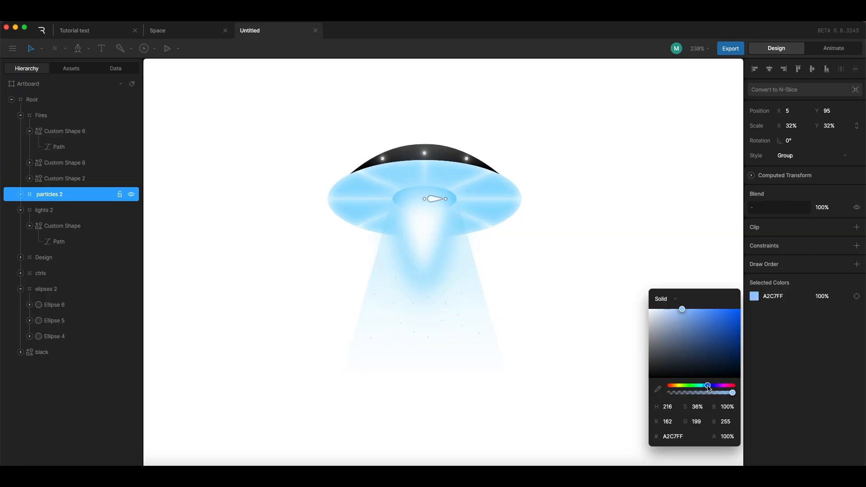
{"action": "left_click", "coordinate": [657, 390]}
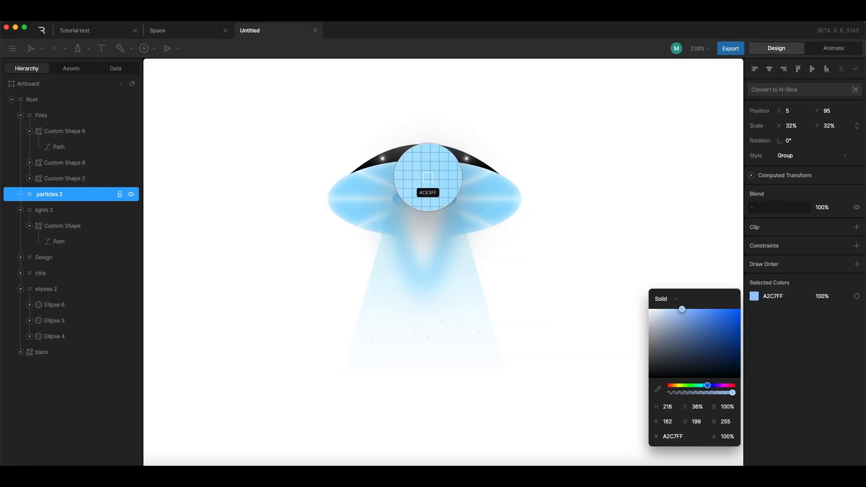
{"action": "left_click", "coordinate": [427, 193]}
Move the particles 2 group above Fires so it is first inside Root
{"action": "left_click_drag", "start_coordinate": [52, 197], "coordinate": [58, 115]}
{"action": "left_click", "coordinate": [633, 227]}
{"action": "left_click", "coordinate": [71, 115]}
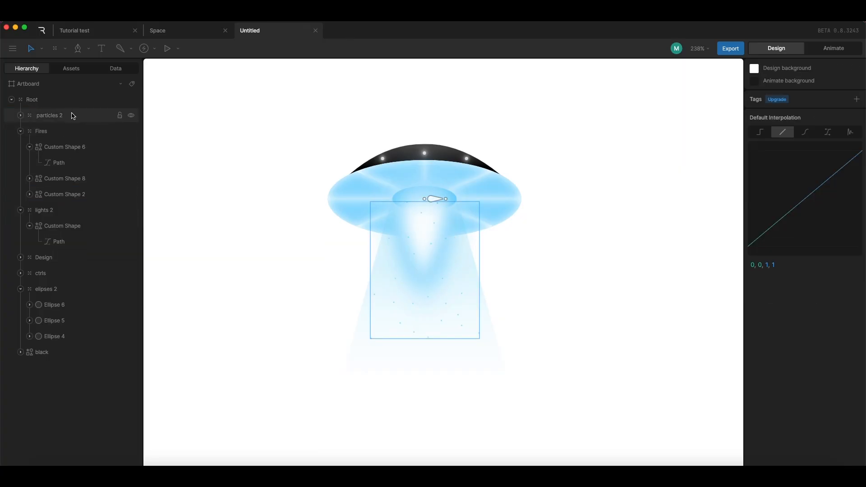
Recolour the particles 2 group to the stronger blue 55CAFF, and switch to animate mode
{"action": "left_click", "coordinate": [754, 296]}
{"action": "left_click", "coordinate": [619, 223]}
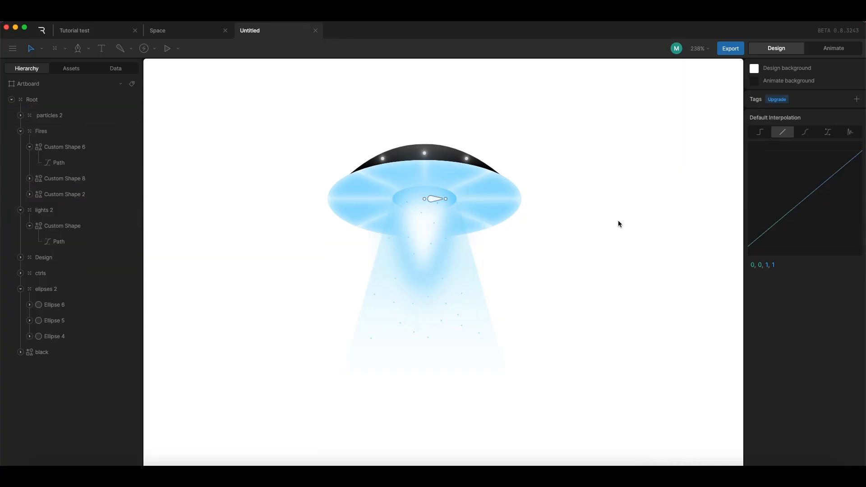
{"action": "key", "text": "super+z"}
{"action": "key", "text": "Tab"}
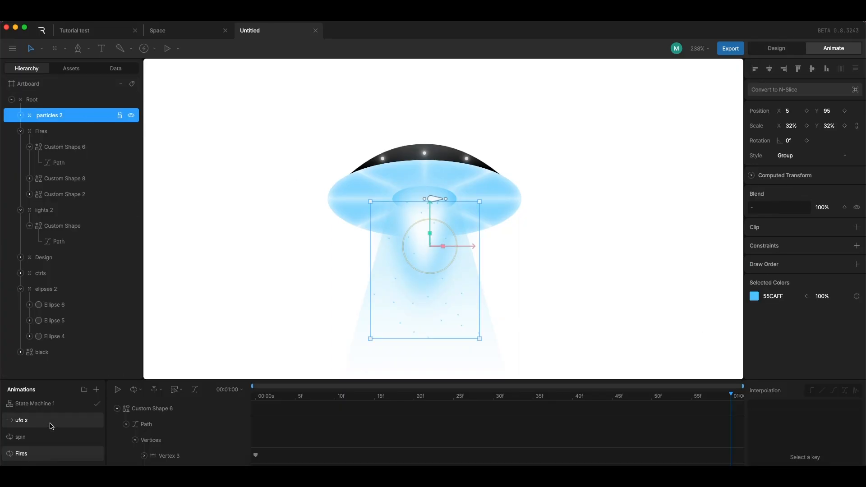
Create a new timeline named Particles
{"action": "left_click", "coordinate": [96, 389]}
{"action": "left_click_drag", "start_coordinate": [41, 462], "coordinate": [40, 463]}
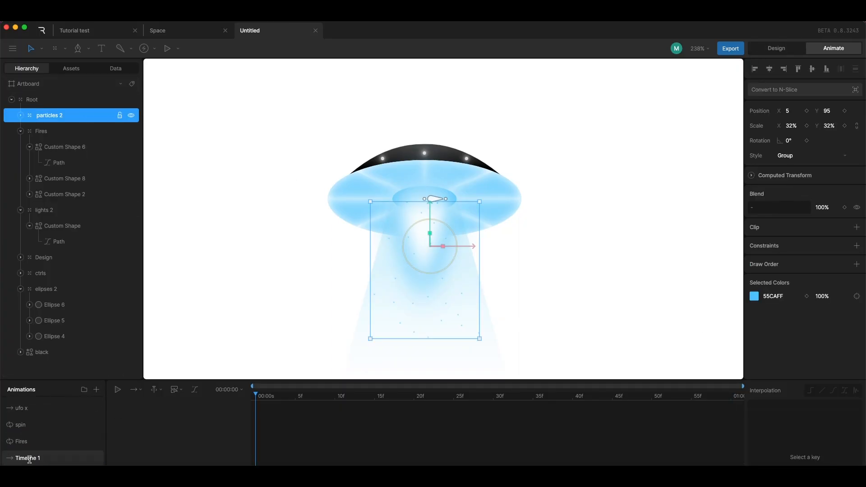
{"action": "left_click", "coordinate": [600, 325]}
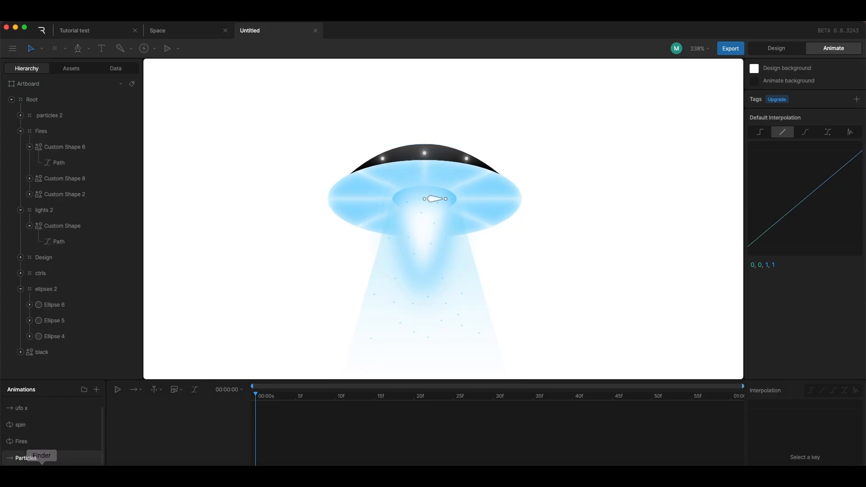
{"action": "left_click", "coordinate": [21, 117]}
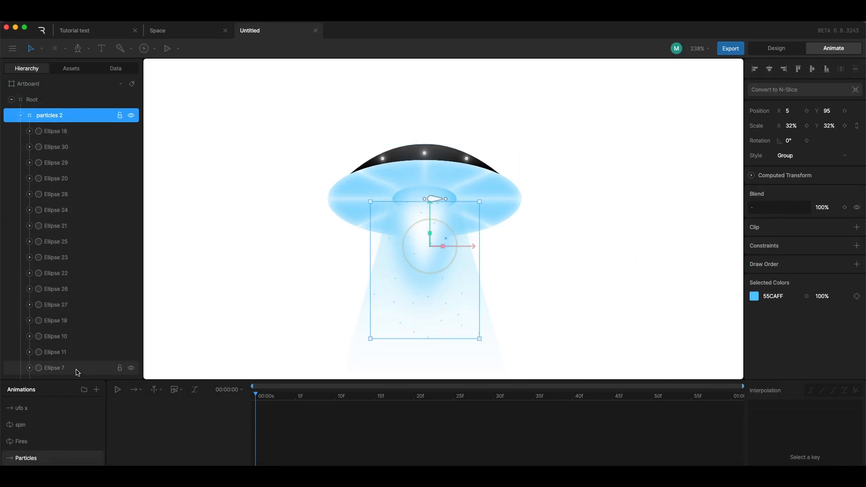
{"action": "left_click", "coordinate": [423, 216]}
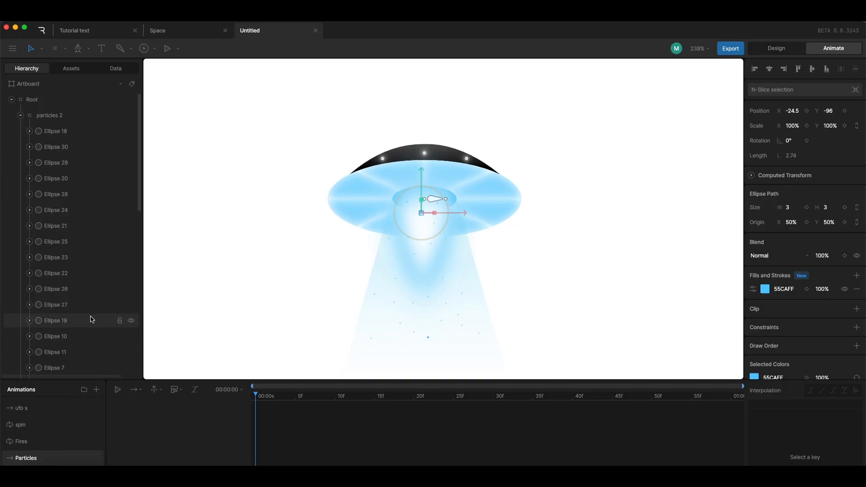
{"action": "scroll", "coordinate": [91, 318], "scroll_direction": "down", "scroll_amount": 4}
{"action": "key", "text": "Escape"}
{"action": "left_click", "coordinate": [408, 202]}
{"action": "left_click_drag", "start_coordinate": [786, 115], "coordinate": [787, 109]}
{"action": "key", "text": "super+z"}
{"action": "key", "text": "super+z"}
{"action": "left_click", "coordinate": [843, 110]}
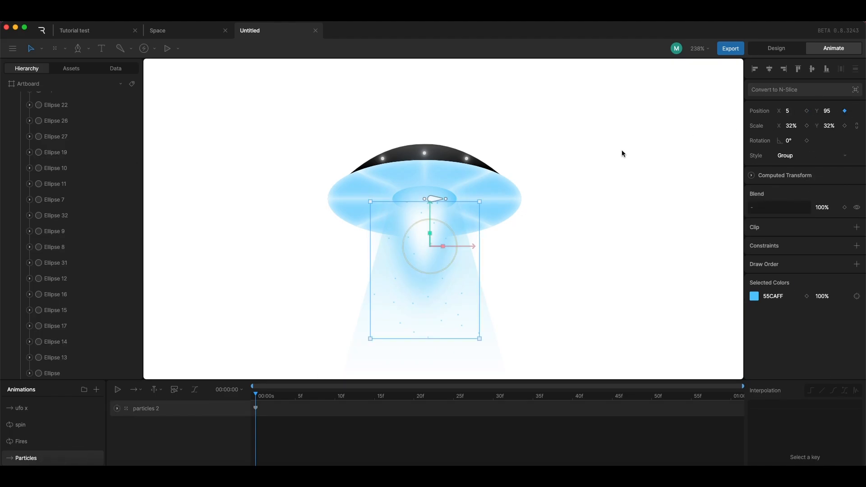
{"action": "left_click_drag", "start_coordinate": [258, 396], "coordinate": [327, 397]}
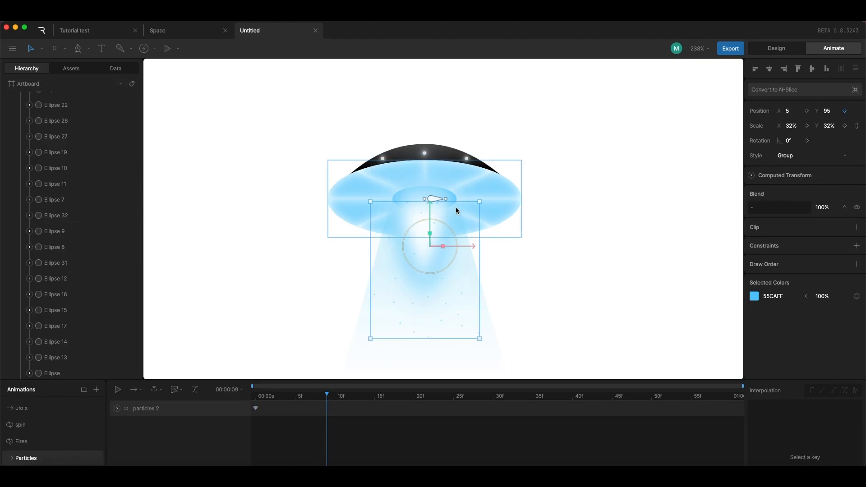
{"action": "left_click", "coordinate": [255, 409]}
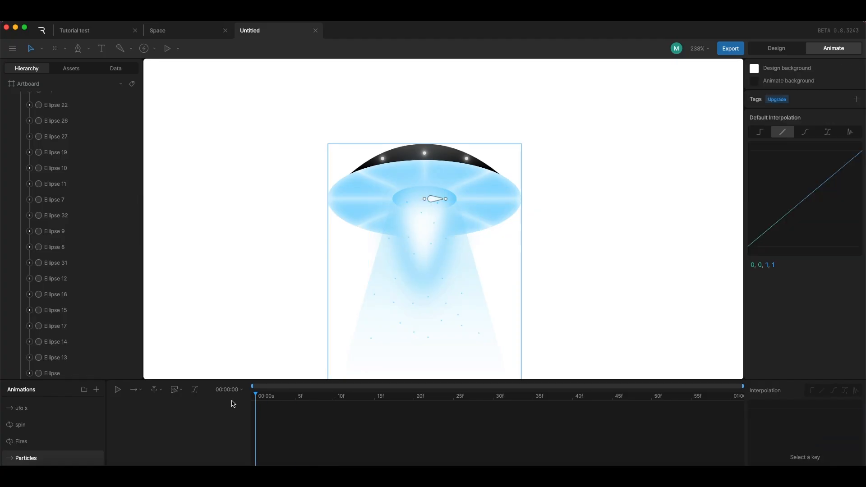
Key Ellipse 31's vertical position in the Particles timeline at -127 on the first frame and -86 at frame 27
{"action": "left_click", "coordinate": [409, 203]}
{"action": "left_click", "coordinate": [844, 110]}
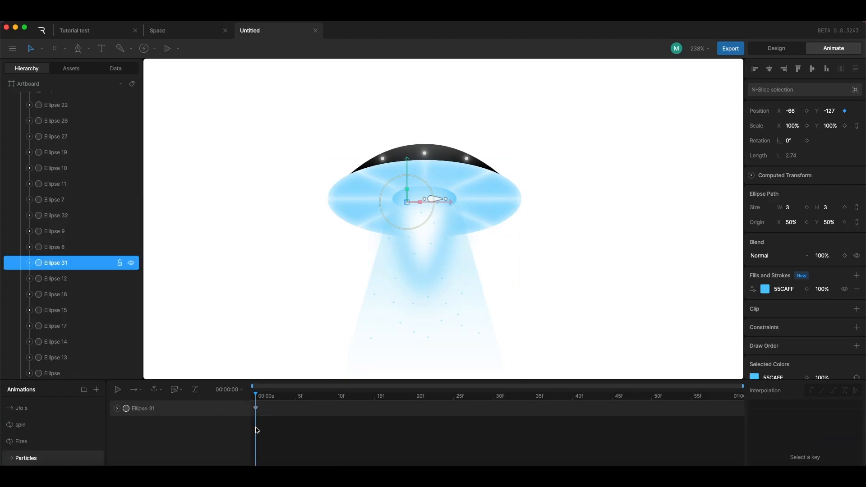
{"action": "mouse_move", "coordinate": [829, 112]}
{"action": "left_mouse_down"}
{"action": "mouse_move", "coordinate": [829, 102]}
{"action": "mouse_move", "coordinate": [835, 106]}
{"action": "left_mouse_up"}
{"action": "key", "text": "super+z"}
{"action": "left_click", "coordinate": [255, 409]}
{"action": "left_click", "coordinate": [494, 397]}
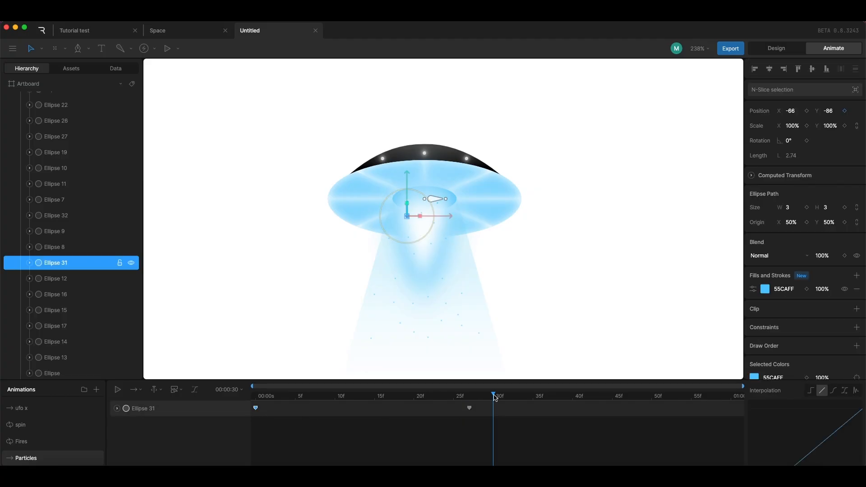
Set the Particles timeline to loop, with a closing Ellipse 31 key at 01:00, and scrub through the motion
{"action": "left_click", "coordinate": [135, 390]}
{"action": "left_click", "coordinate": [152, 425]}
{"action": "left_click", "coordinate": [694, 371]}
{"action": "left_click_drag", "start_coordinate": [596, 394], "coordinate": [327, 369]}
{"action": "left_click_drag", "start_coordinate": [522, 373], "coordinate": [606, 382]}
{"action": "left_click_drag", "start_coordinate": [466, 384], "coordinate": [227, 384]}
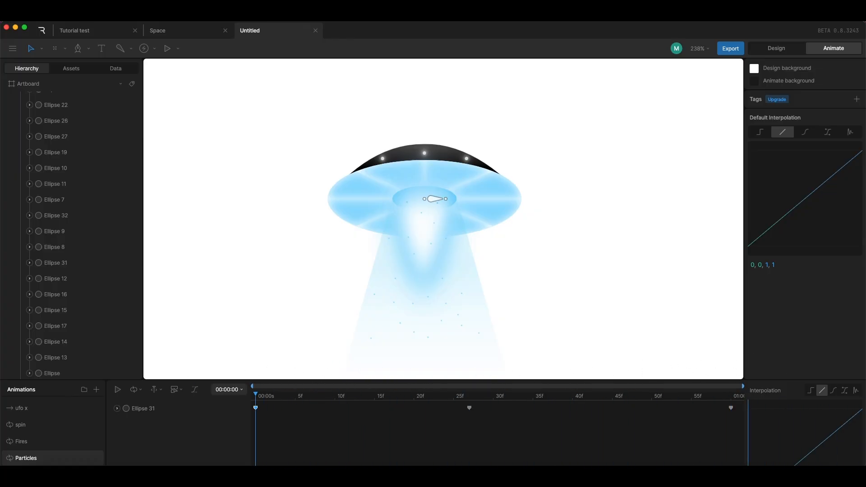
Delete Ellipse 12, the duplicate particle sitting at Ellipse 31's starting position
{"action": "scroll", "coordinate": [408, 194], "scroll_direction": "up", "scroll_amount": 3}
{"action": "left_click", "coordinate": [409, 211]}
{"action": "left_click_drag", "start_coordinate": [253, 393], "coordinate": [358, 388]}
{"action": "left_click", "coordinate": [413, 204]}
{"action": "scroll", "coordinate": [408, 210], "scroll_direction": "up", "scroll_amount": 10}
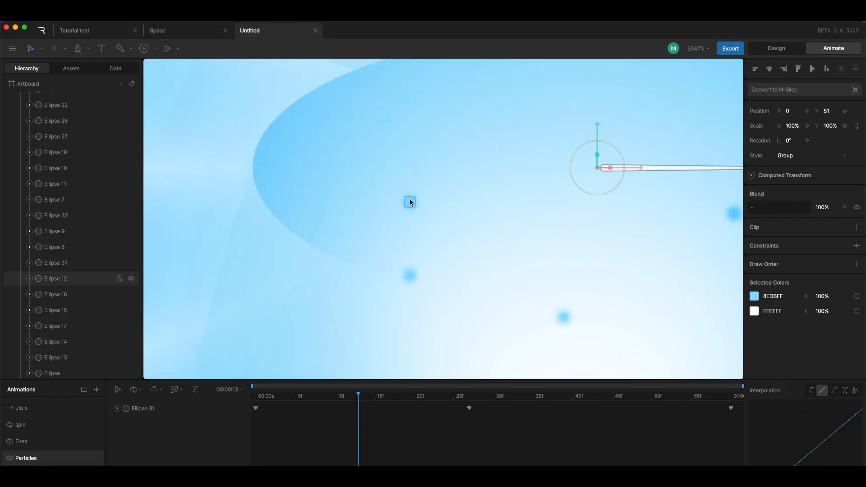
{"action": "double_click", "coordinate": [411, 202]}
{"action": "key", "text": "Delete"}
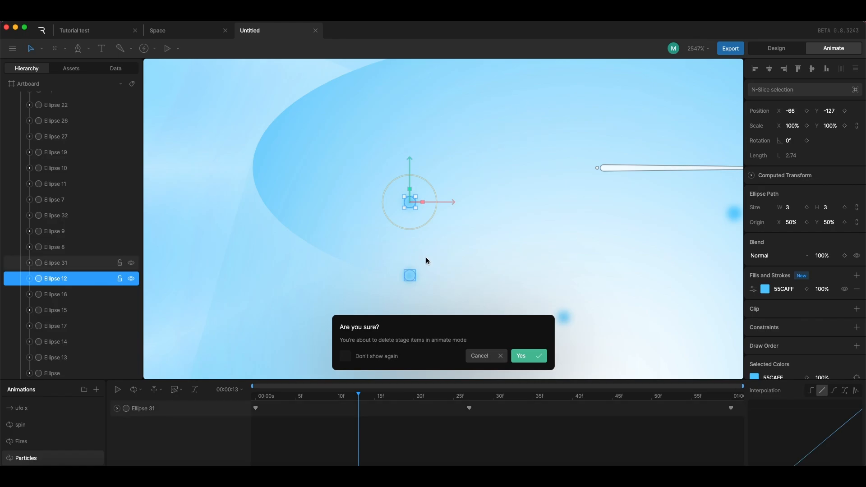
{"action": "left_click", "coordinate": [528, 356]}
{"action": "scroll", "coordinate": [365, 376], "scroll_direction": "down", "scroll_amount": 10}
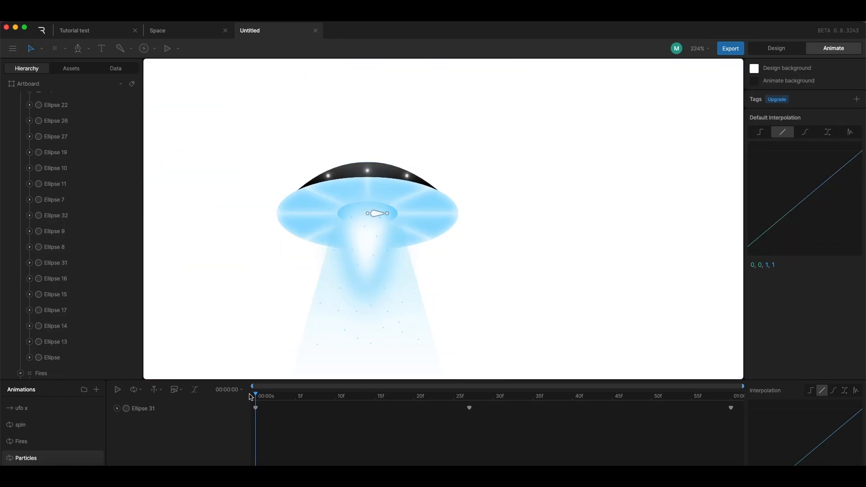
Play the Particles animation, apply cubic interpolation to Ellipse 31's keys, and replay it
{"action": "scroll", "coordinate": [283, 262], "scroll_direction": "up", "scroll_amount": 3}
{"action": "key", "text": "space"}
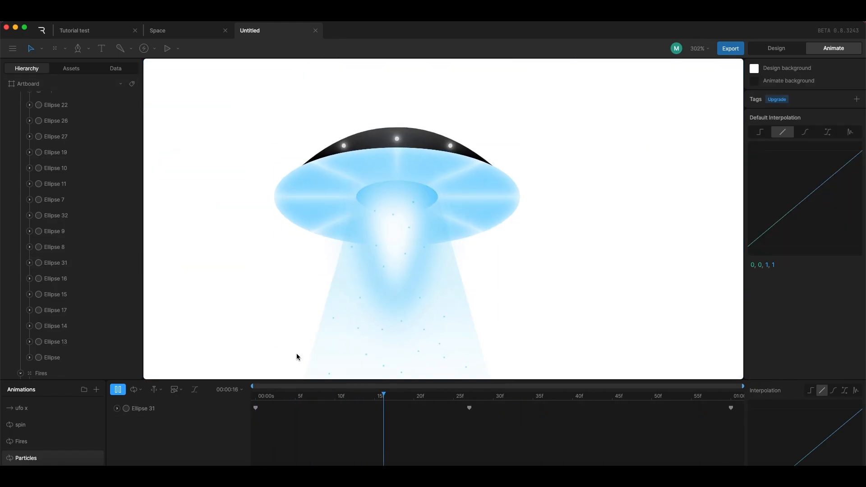
{"action": "key", "text": "space"}
{"action": "left_click", "coordinate": [834, 391]}
{"action": "left_click", "coordinate": [574, 366]}
{"action": "key", "text": "space"}
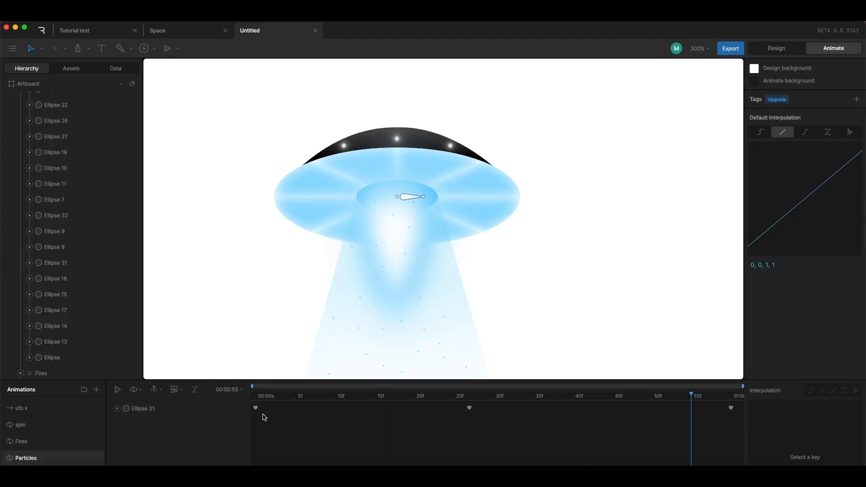
Set the Particles timeline's playback speed to 0.3x and replay the animation
{"action": "left_click", "coordinate": [240, 391]}
{"action": "left_click", "coordinate": [283, 438]}
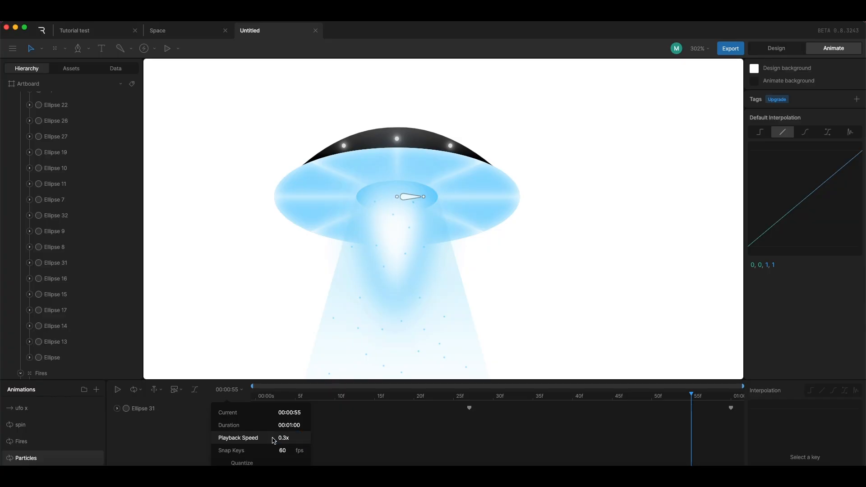
{"action": "key", "text": "space"}
{"action": "key", "text": "space"}
{"action": "left_click", "coordinate": [597, 301]}
{"action": "scroll", "coordinate": [427, 299], "scroll_direction": "down", "scroll_amount": 3}
{"action": "left_click_drag", "start_coordinate": [366, 398], "coordinate": [224, 397]}
Apply cubic interpolation to the keys on the Fires and spin timelines, check the ufo x keys, and return to Particles
{"action": "left_click", "coordinate": [21, 441]}
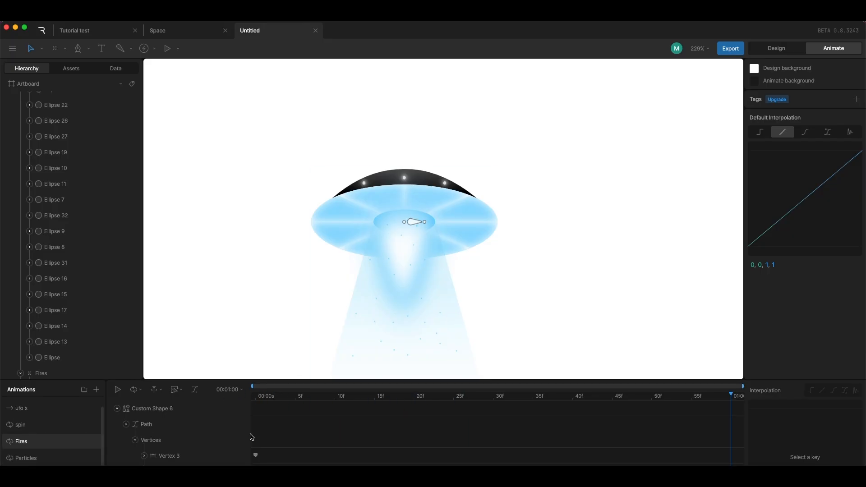
{"action": "mouse_move", "coordinate": [251, 420]}
{"action": "left_mouse_down"}
{"action": "mouse_move", "coordinate": [740, 465]}
{"action": "mouse_move", "coordinate": [246, 404]}
{"action": "left_mouse_up"}
{"action": "left_click", "coordinate": [833, 390]}
{"action": "left_click", "coordinate": [37, 428]}
{"action": "left_click", "coordinate": [833, 390]}
{"action": "scroll", "coordinate": [37, 427], "scroll_direction": "up", "scroll_amount": 1}
{"action": "left_click", "coordinate": [36, 421]}
{"action": "left_click_drag", "start_coordinate": [733, 435], "coordinate": [248, 405]}
{"action": "scroll", "coordinate": [90, 435], "scroll_direction": "down", "scroll_amount": 1}
{"action": "left_click", "coordinate": [72, 457]}
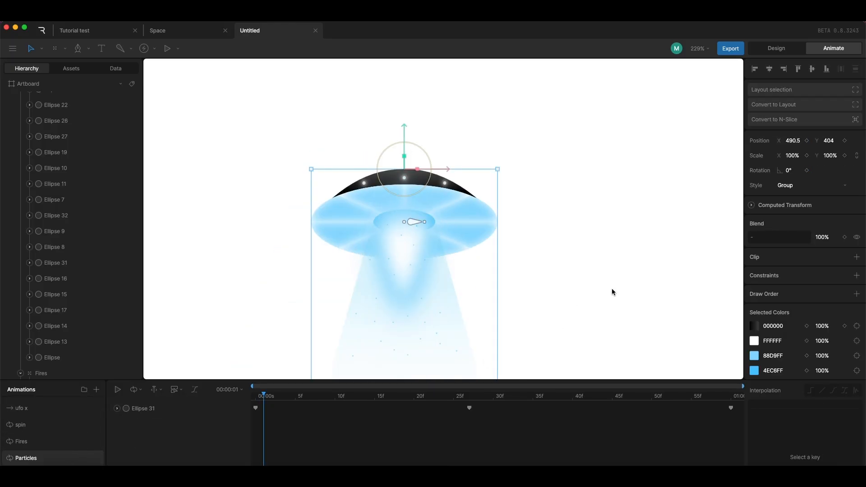
Scrub through the Particles timeline and inspect the three dome lights, Ellipse 4, 5 and 6
{"action": "left_click", "coordinate": [588, 294]}
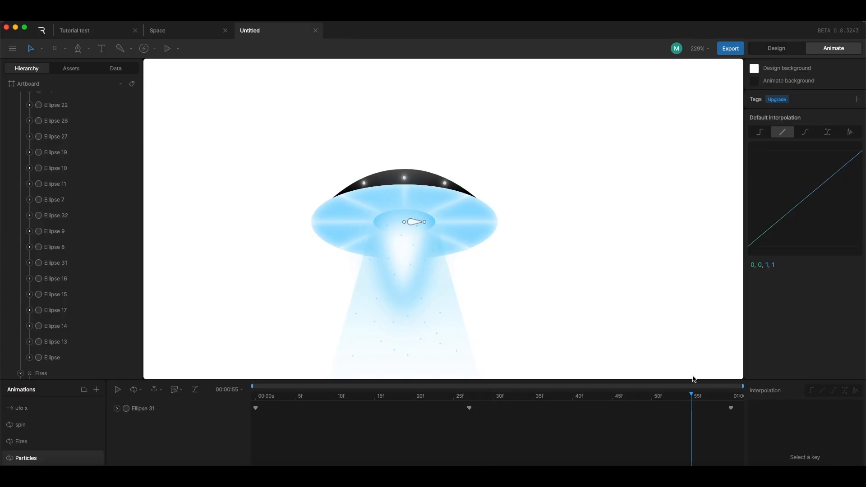
{"action": "left_click_drag", "start_coordinate": [420, 398], "coordinate": [588, 397]}
{"action": "scroll", "coordinate": [373, 181], "scroll_direction": "up", "scroll_amount": 3}
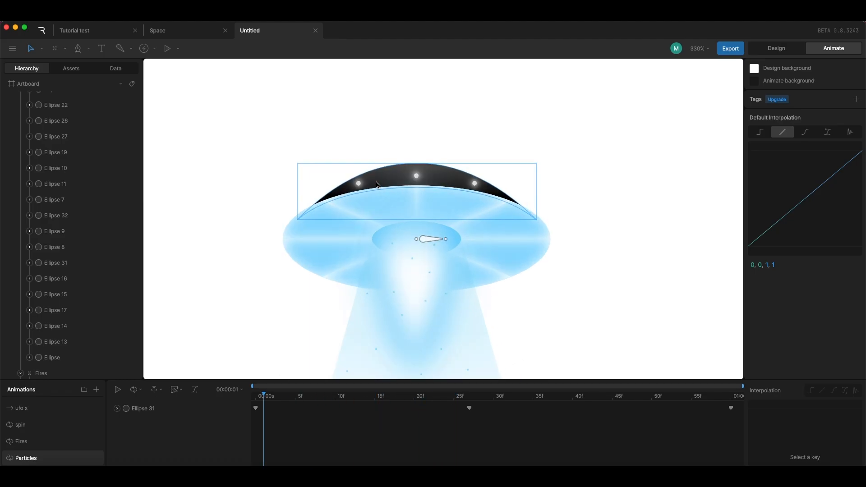
{"action": "left_click", "coordinate": [361, 183]}
{"action": "scroll", "coordinate": [379, 184], "scroll_direction": "up", "scroll_amount": 3}
{"action": "scroll", "coordinate": [96, 296], "scroll_direction": "down", "scroll_amount": 4}
{"action": "scroll", "coordinate": [95, 297], "scroll_direction": "down", "scroll_amount": 5}
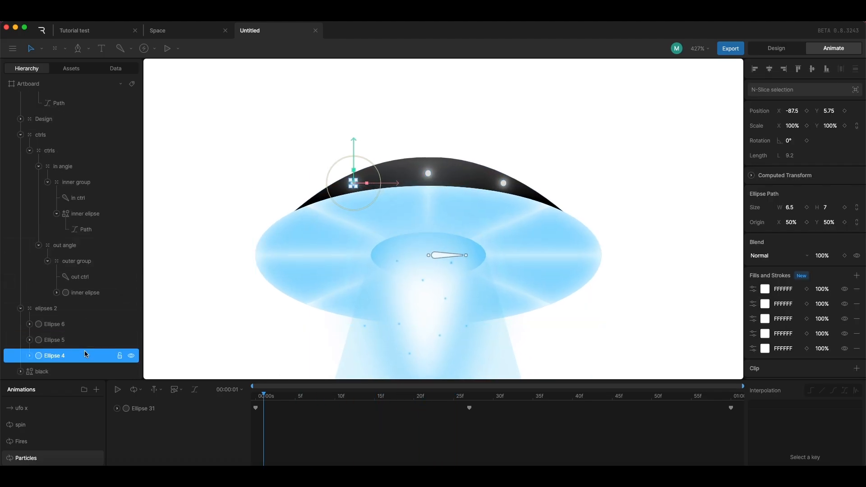
{"action": "left_click", "coordinate": [86, 339]}
{"action": "left_click", "coordinate": [86, 324]}
Create a new timeline named lights
{"action": "left_click", "coordinate": [96, 389]}
{"action": "left_click", "coordinate": [112, 410]}
{"action": "scroll", "coordinate": [58, 419], "scroll_direction": "down", "scroll_amount": 1}
{"action": "scroll", "coordinate": [48, 432], "scroll_direction": "up", "scroll_amount": 2}
{"action": "left_click_drag", "start_coordinate": [48, 403], "coordinate": [49, 462]}
{"action": "double_click", "coordinate": [28, 458]}
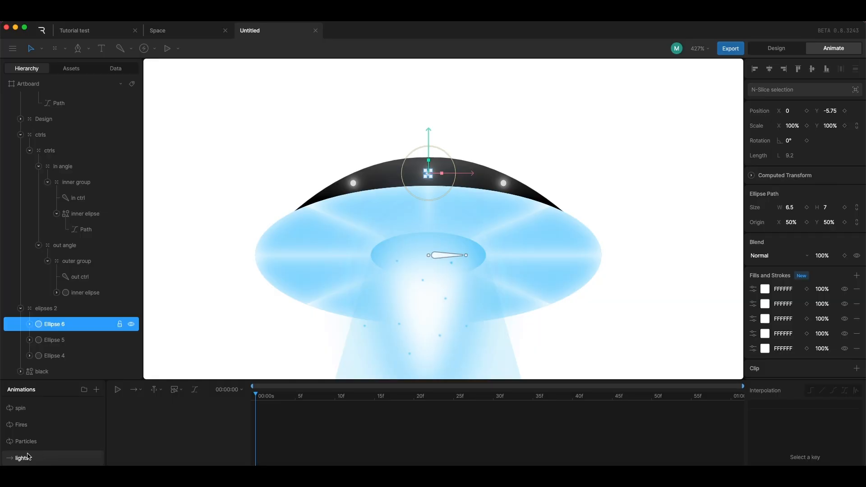
{"action": "left_click", "coordinate": [607, 170]}
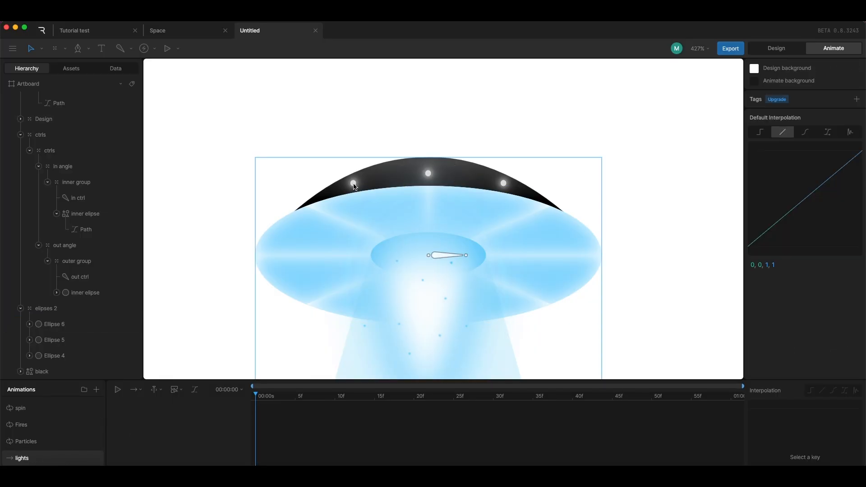
Key the fill colours of the left dome light, Ellipse 4, on the first frame of the lights timeline
{"action": "left_click", "coordinate": [353, 183]}
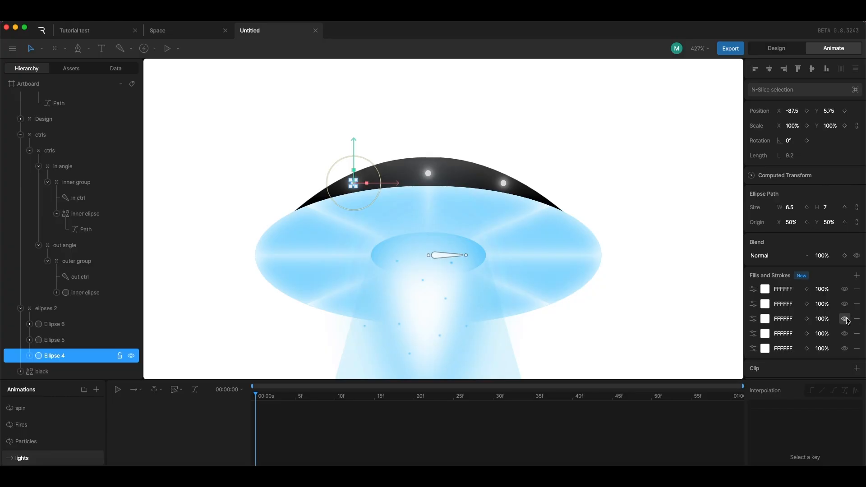
{"action": "left_click", "coordinate": [264, 189]}
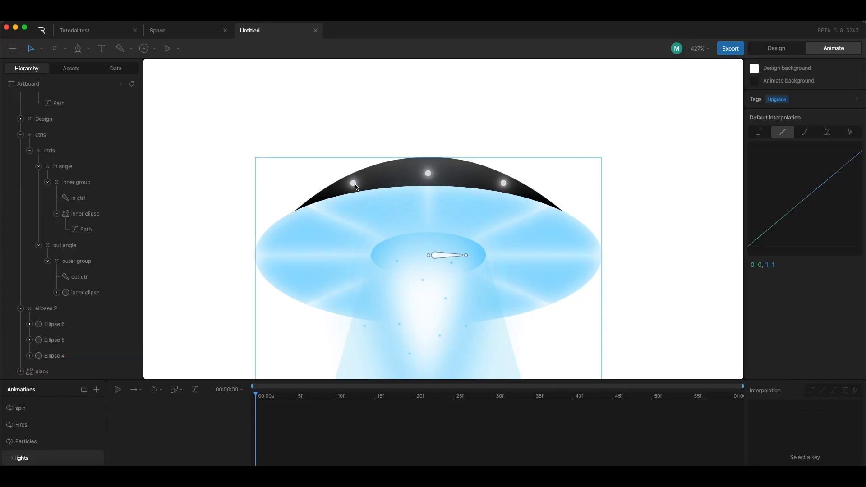
{"action": "left_click", "coordinate": [56, 356]}
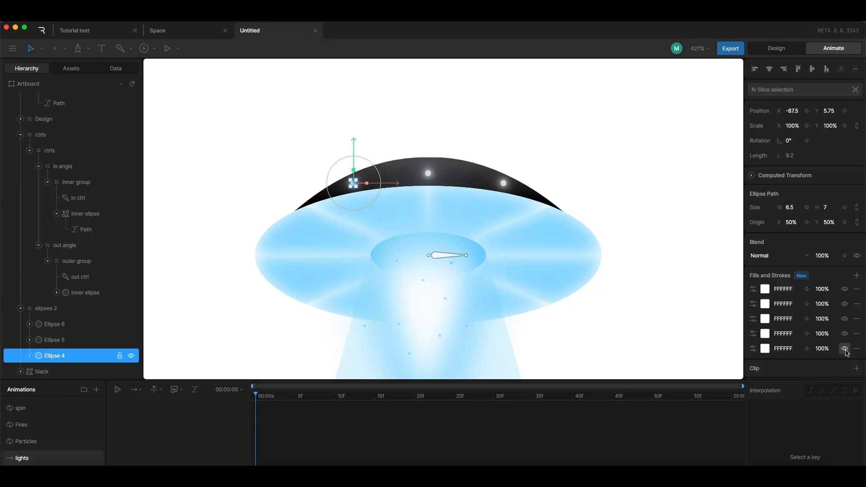
{"action": "left_click", "coordinate": [632, 156]}
{"action": "left_click", "coordinate": [354, 181]}
{"action": "scroll", "coordinate": [774, 348], "scroll_direction": "down", "scroll_amount": 3}
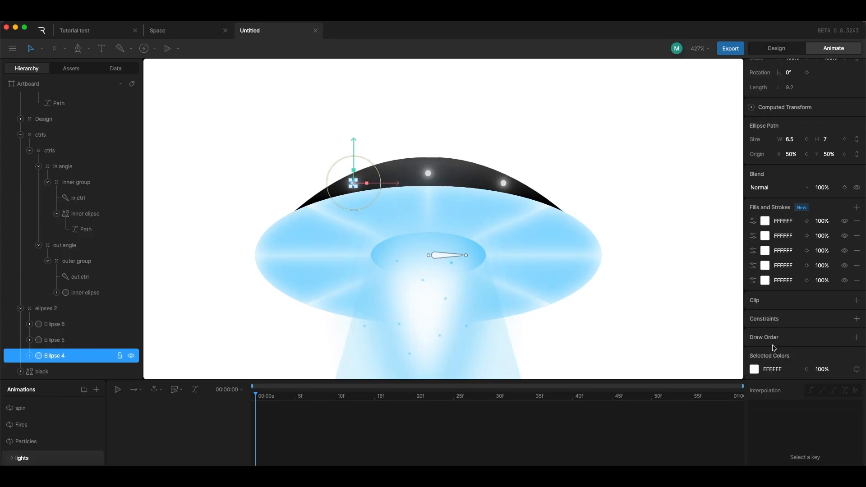
{"action": "left_click", "coordinate": [806, 369]}
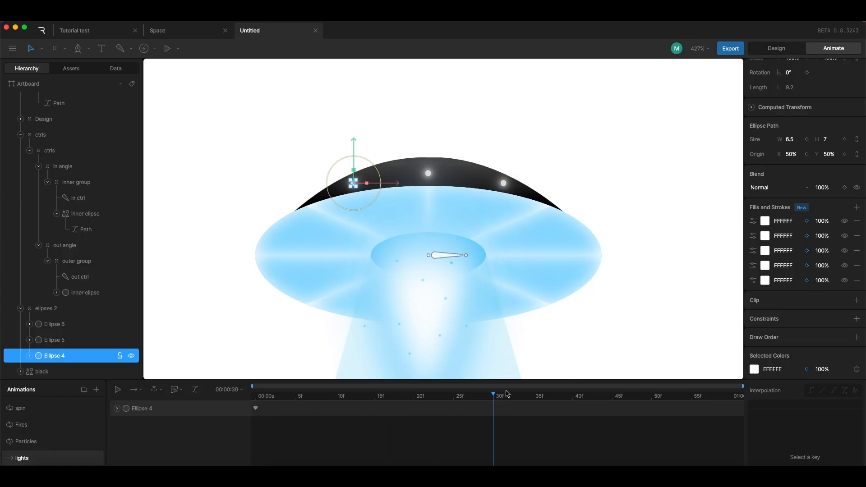
Set Ellipse 4's colour opacity to 0% at frame 30 and to 100% at 01:00
{"action": "left_click", "coordinate": [820, 369]}
{"action": "type", "text": "0"}
{"action": "key", "text": "Return"}
{"action": "left_click_drag", "start_coordinate": [493, 396], "coordinate": [747, 389]}
{"action": "left_click", "coordinate": [826, 368]}
{"action": "type", "text": "100"}
{"action": "key", "text": "Return"}
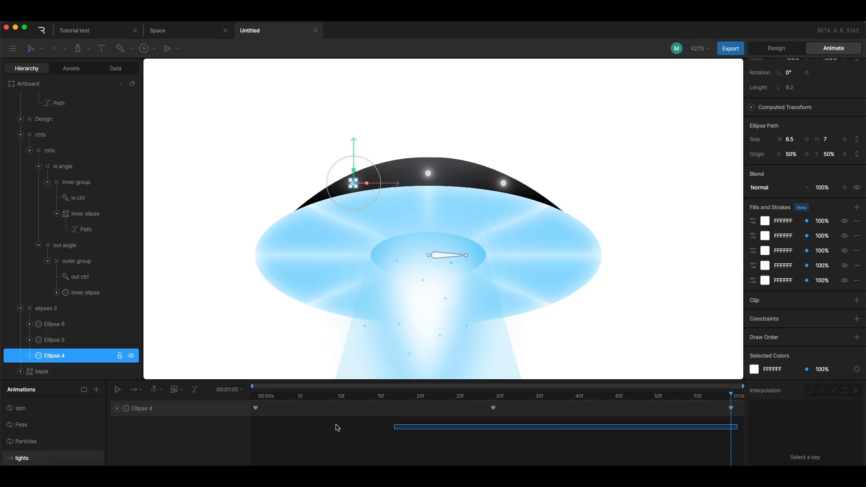
Apply cubic interpolation to Ellipse 4's keys, set the lights timeline to loop, and play it
{"action": "left_click", "coordinate": [833, 390]}
{"action": "left_click", "coordinate": [671, 358]}
{"action": "left_click", "coordinate": [155, 390]}
{"action": "left_click", "coordinate": [136, 390]}
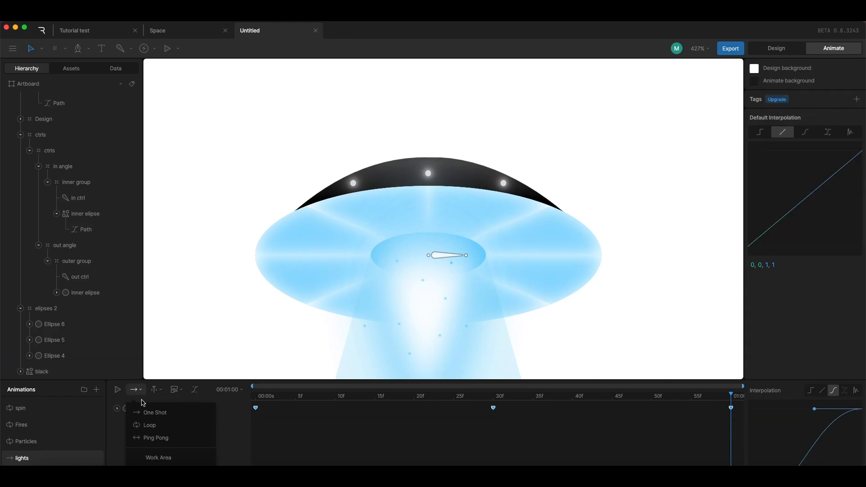
{"action": "left_click", "coordinate": [149, 424]}
{"action": "key", "text": "space"}
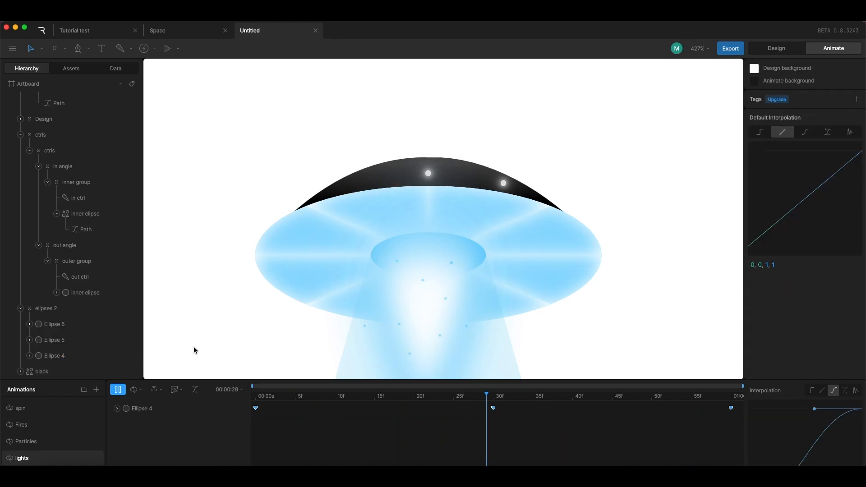
Key the middle dome light Ellipse 6's colour at the first frame, frame 30 and 01:00, ending at 100% opacity
{"action": "left_click", "coordinate": [55, 324]}
{"action": "left_click_drag", "start_coordinate": [585, 395], "coordinate": [254, 397]}
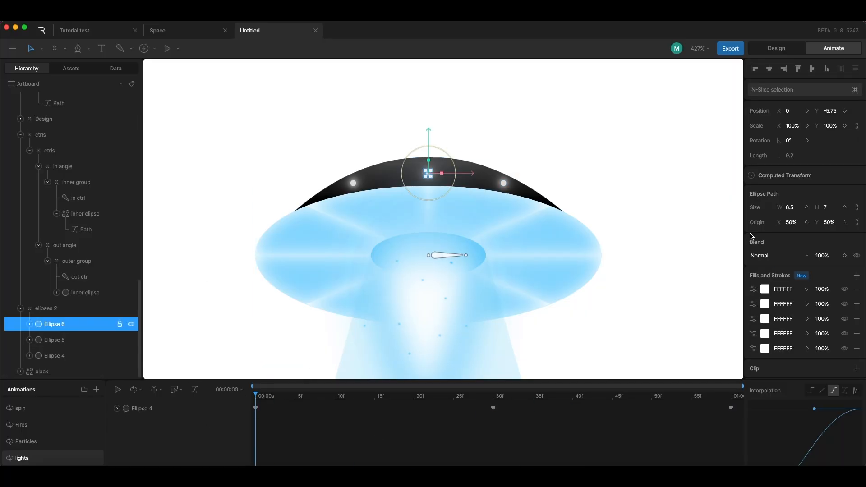
{"action": "scroll", "coordinate": [812, 316], "scroll_direction": "down", "scroll_amount": 3}
{"action": "left_click", "coordinate": [807, 368]}
{"action": "left_click_drag", "start_coordinate": [256, 396], "coordinate": [730, 395]}
{"action": "left_click", "coordinate": [831, 370]}
{"action": "left_click", "coordinate": [832, 369]}
{"action": "type", "text": "100"}
{"action": "key", "text": "Return"}
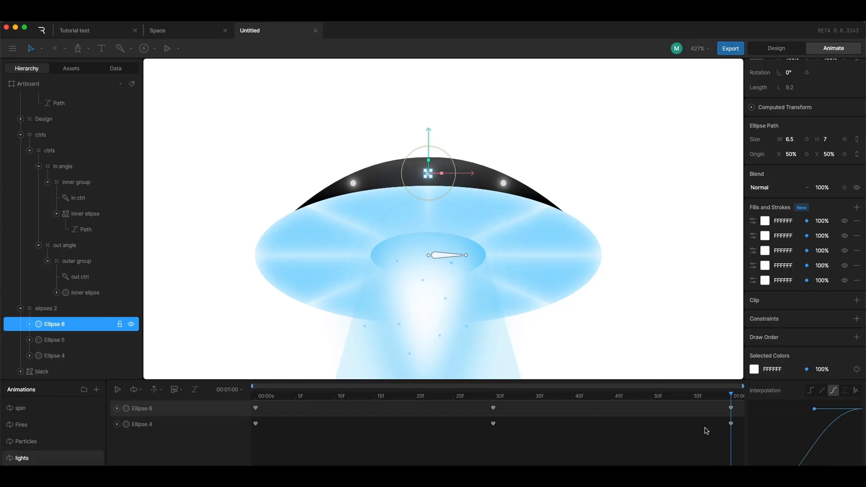
Key the right dome light Ellipse 5's colour on the first frame, and set its opacity to 0% at frame 30
{"action": "left_click_drag", "start_coordinate": [745, 414], "coordinate": [251, 400]}
{"action": "left_click", "coordinate": [504, 184]}
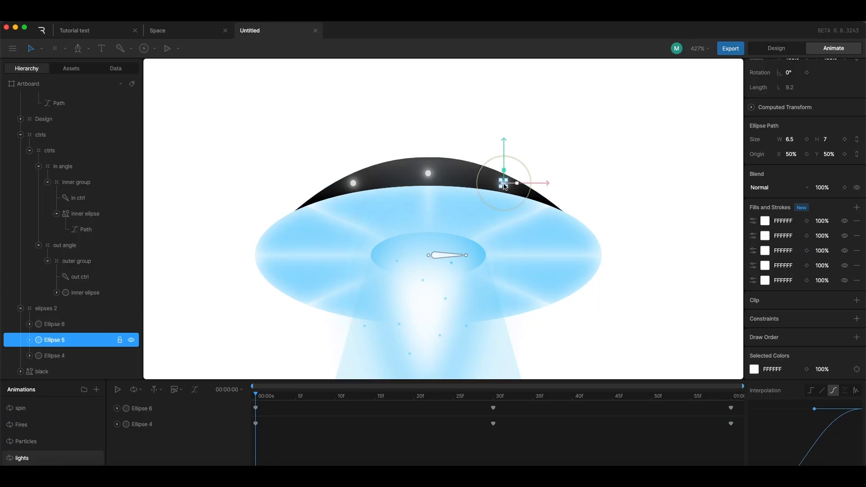
{"action": "left_click", "coordinate": [807, 369]}
{"action": "left_click", "coordinate": [494, 396]}
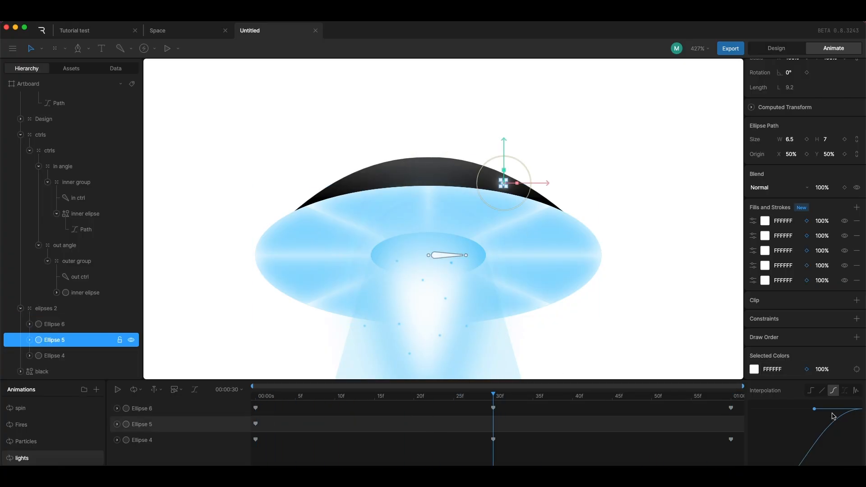
{"action": "left_click", "coordinate": [822, 369]}
{"action": "type", "text": "0"}
{"action": "key", "text": "Return"}
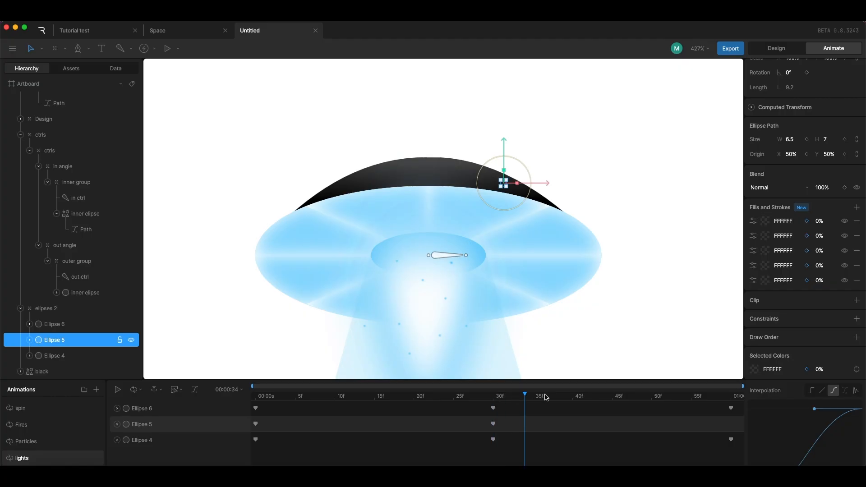
Set Ellipse 5's colour opacity to 100% at 01:00, select its keys, and play the lights timeline
{"action": "left_click", "coordinate": [730, 395]}
{"action": "left_click", "coordinate": [829, 369]}
{"action": "type", "text": "100"}
{"action": "key", "text": "Return"}
{"action": "left_click_drag", "start_coordinate": [740, 432], "coordinate": [249, 416]}
{"action": "left_click", "coordinate": [675, 368]}
{"action": "key", "text": "space"}
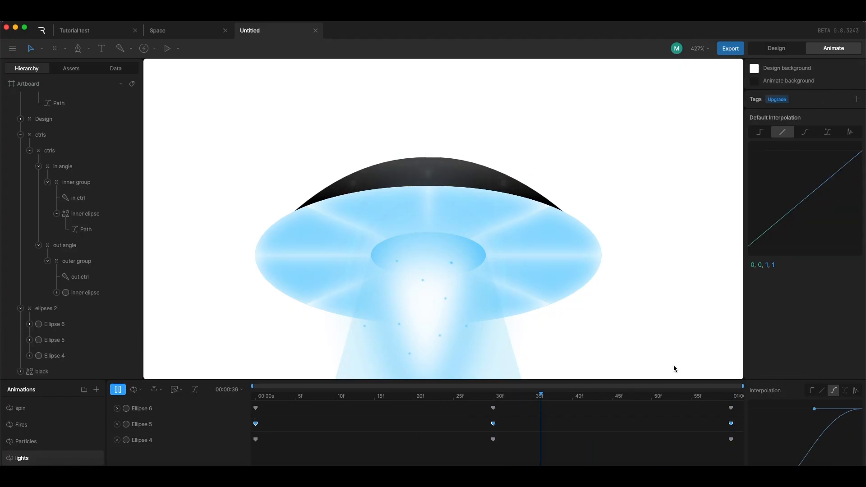
{"action": "key", "text": "space"}
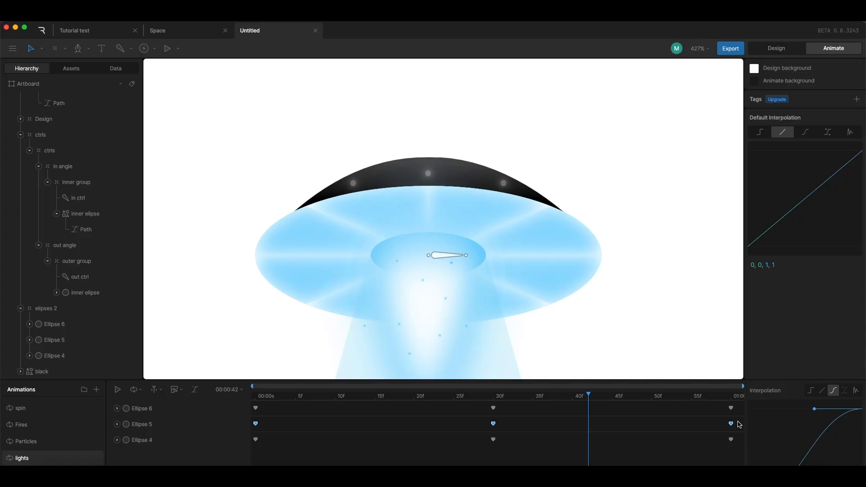
Compress the three dome lights' keys into about 46 frames, and shift Ellipse 5's keys to start at frame 5
{"action": "left_click_drag", "start_coordinate": [739, 446], "coordinate": [732, 409]}
{"action": "left_click_drag", "start_coordinate": [737, 454], "coordinate": [249, 401]}
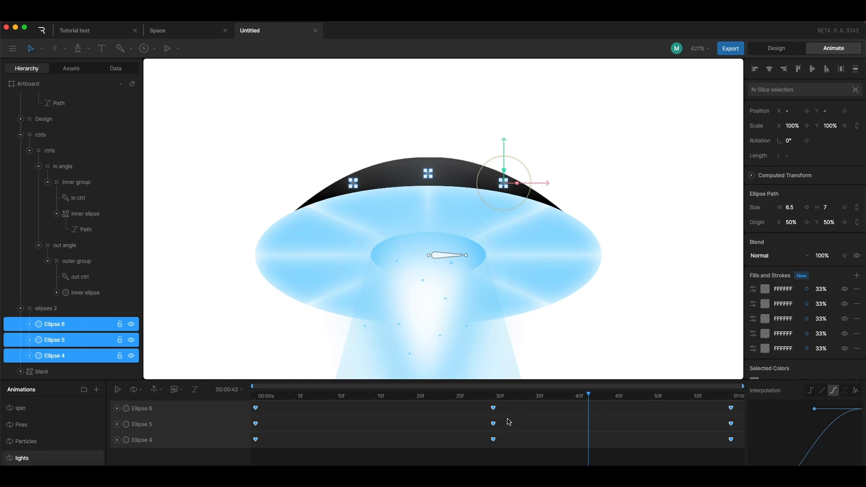
{"action": "left_click_drag", "start_coordinate": [732, 409], "coordinate": [672, 418]}
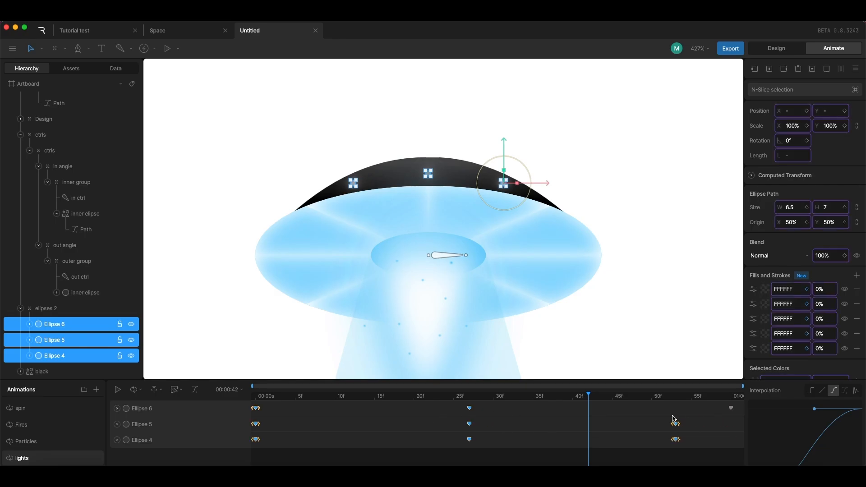
{"action": "left_click", "coordinate": [732, 412]}
{"action": "left_click_drag", "start_coordinate": [730, 408], "coordinate": [295, 431]}
{"action": "left_click_drag", "start_coordinate": [650, 448], "coordinate": [323, 444]}
{"action": "key", "text": "space"}
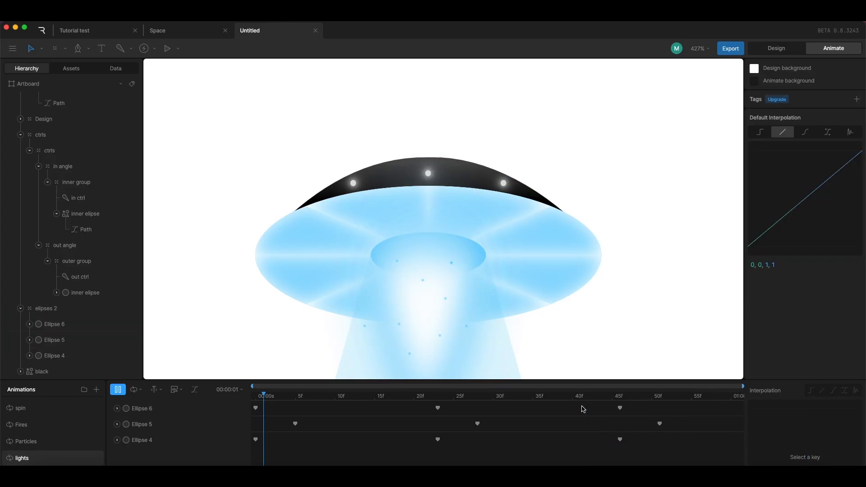
Shift Ellipse 5's keys further to start at frame 10, and preview the lights timeline
{"action": "key", "text": "space"}
{"action": "left_click_drag", "start_coordinate": [648, 446], "coordinate": [249, 435]}
{"action": "left_click_drag", "start_coordinate": [687, 434], "coordinate": [334, 423]}
{"action": "left_click", "coordinate": [663, 300]}
{"action": "key", "text": "space"}
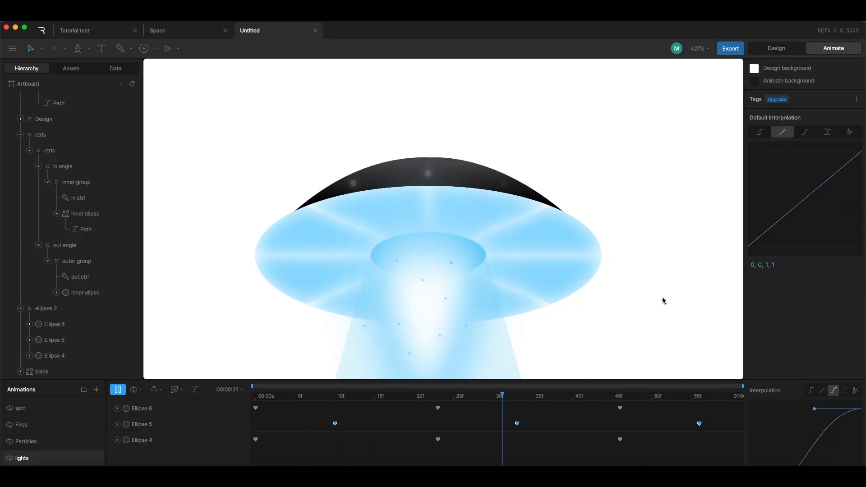
{"action": "key", "text": "space"}
Open State Machine 1 and add a layer named ufo that runs the ufo x timeline from Entry
{"action": "scroll", "coordinate": [611, 313], "scroll_direction": "down", "scroll_amount": 3}
{"action": "scroll", "coordinate": [47, 431], "scroll_direction": "up", "scroll_amount": 2}
{"action": "left_click", "coordinate": [50, 403]}
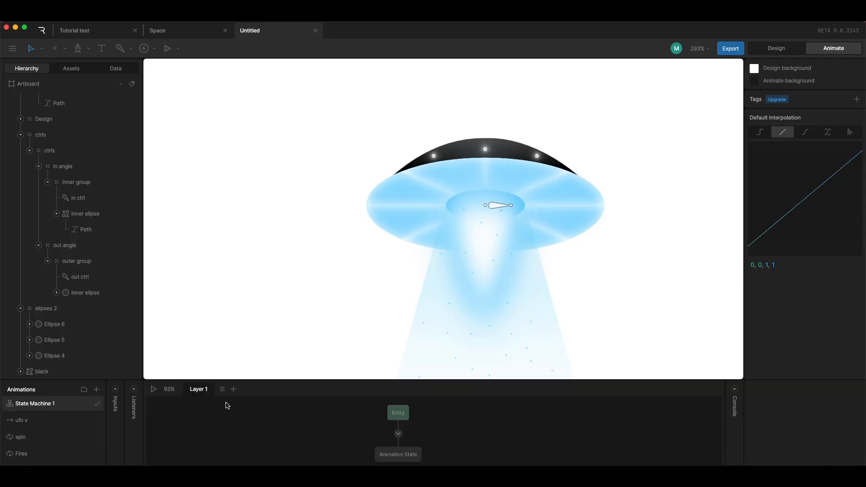
{"action": "key", "text": "space"}
{"action": "key", "text": "space"}
{"action": "scroll", "coordinate": [396, 431], "scroll_direction": "down", "scroll_amount": 1}
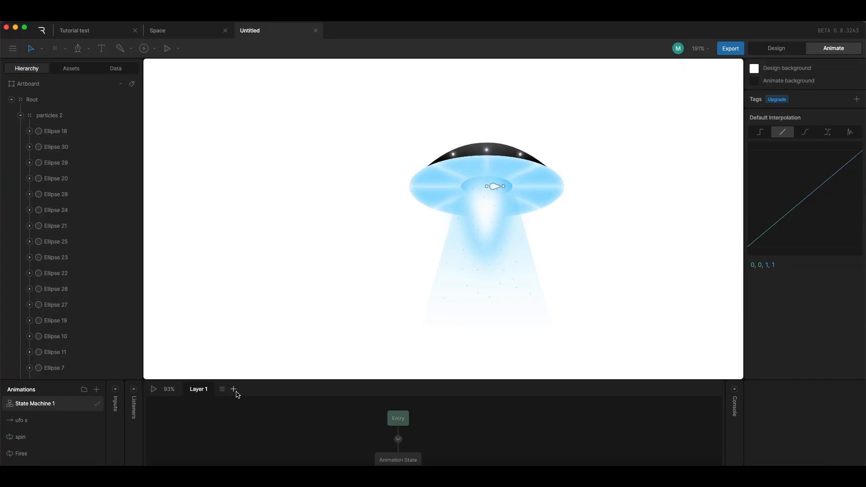
{"action": "left_click", "coordinate": [234, 389]}
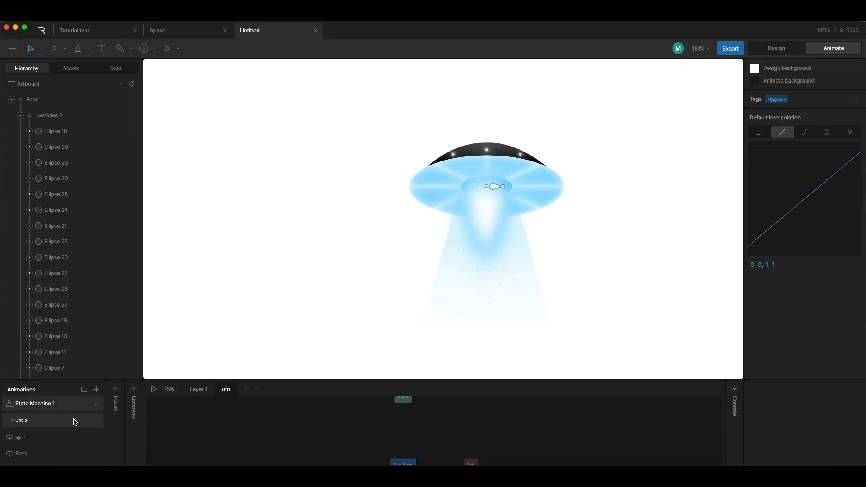
{"action": "scroll", "coordinate": [352, 436], "scroll_direction": "up", "scroll_amount": 2}
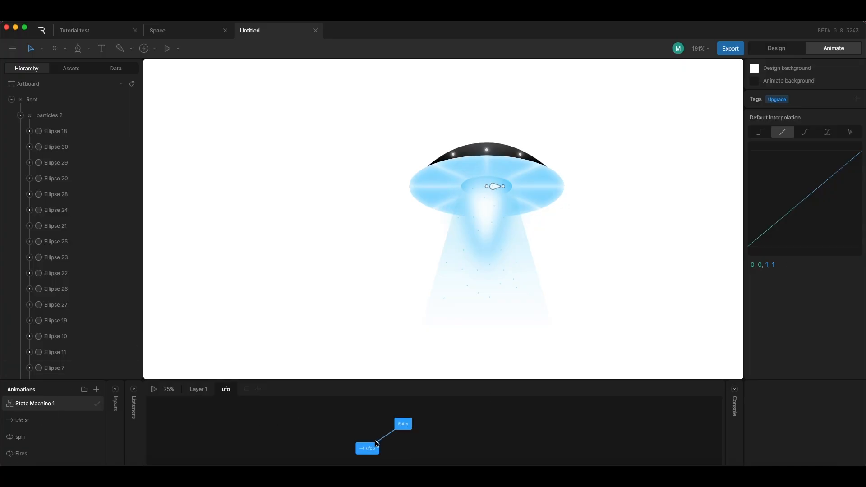
Add state machine layers named spin and fires, placing the spin and Fires timelines in them
{"action": "left_click", "coordinate": [258, 388]}
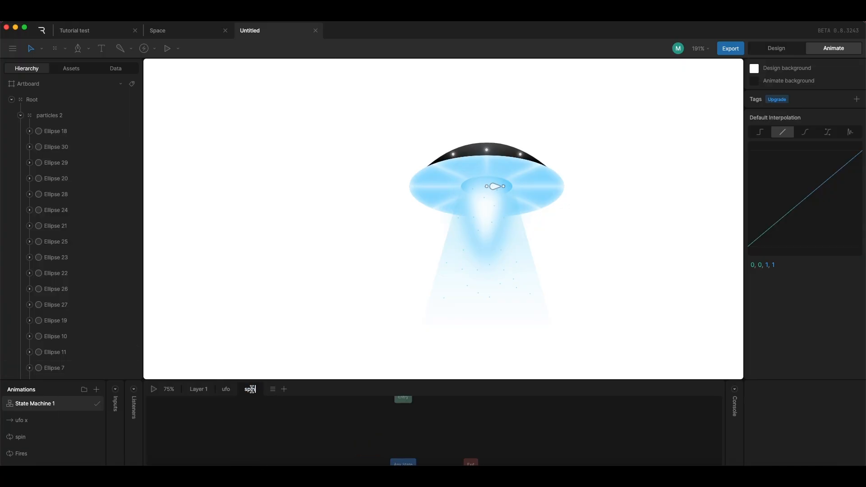
{"action": "left_click_drag", "start_coordinate": [21, 436], "coordinate": [386, 437]}
{"action": "left_click", "coordinate": [283, 389]}
{"action": "scroll", "coordinate": [42, 441], "scroll_direction": "down", "scroll_amount": 2}
{"action": "left_click", "coordinate": [282, 391]}
{"action": "type", "text": "fires"}
{"action": "key", "text": "Return"}
{"action": "left_click_drag", "start_coordinate": [40, 427], "coordinate": [394, 417]}
Add state machine layers named particles and lights, running the Particles and lights timelines from Entry
{"action": "left_click", "coordinate": [308, 389]}
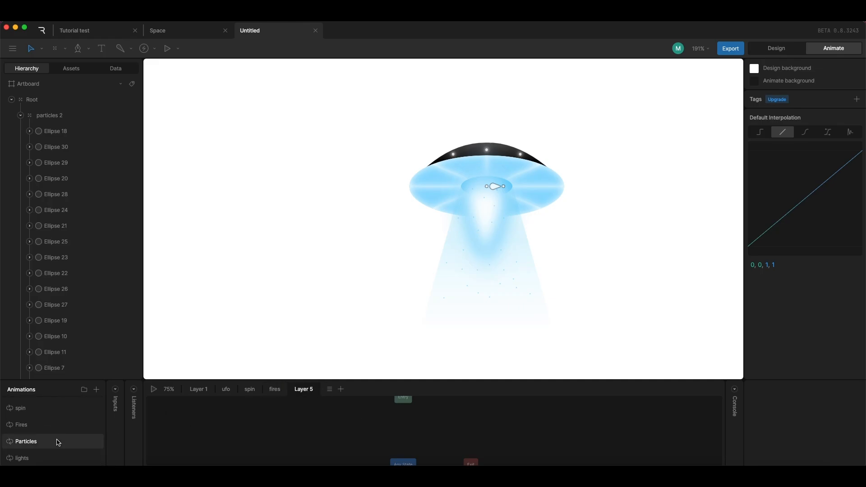
{"action": "left_click_drag", "start_coordinate": [58, 440], "coordinate": [369, 424]}
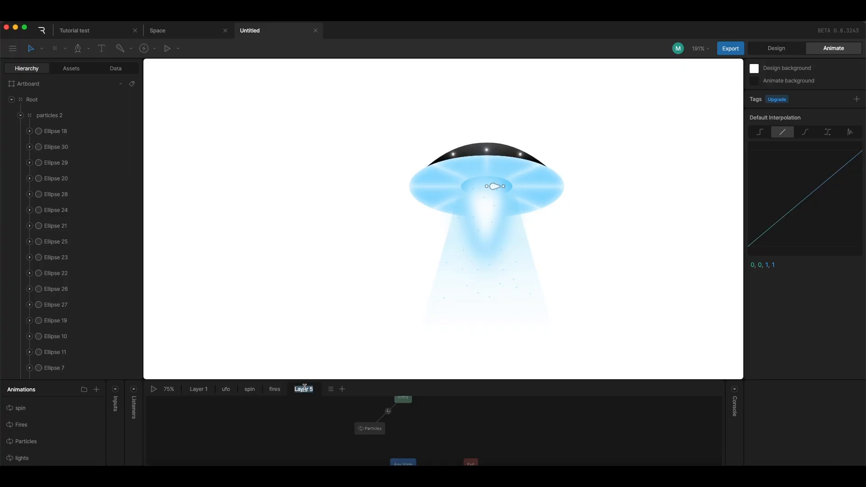
{"action": "key", "text": "Return"}
{"action": "left_click", "coordinate": [346, 389]}
{"action": "left_click_drag", "start_coordinate": [27, 458], "coordinate": [431, 428]}
Play State Machine 1 to check all the layered UFO animations running together
{"action": "scroll", "coordinate": [34, 440], "scroll_direction": "up", "scroll_amount": 3}
{"action": "left_click", "coordinate": [44, 408]}
{"action": "scroll", "coordinate": [43, 432], "scroll_direction": "down", "scroll_amount": 3}
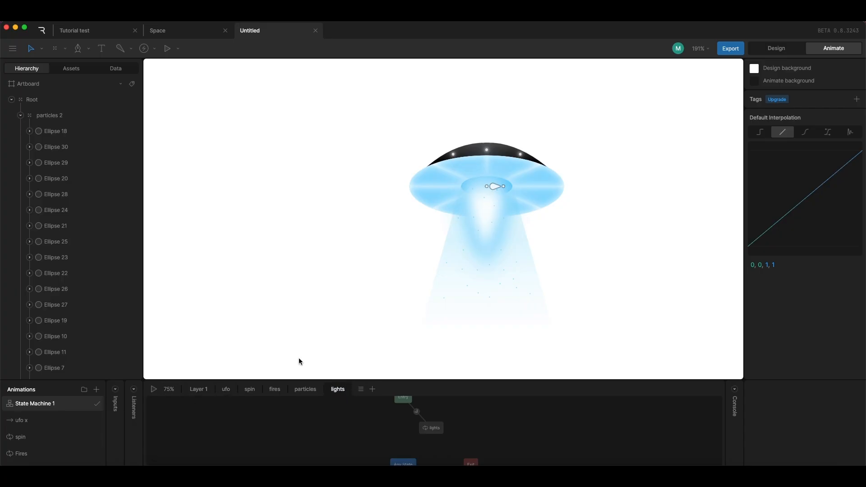
{"action": "key", "text": "space"}
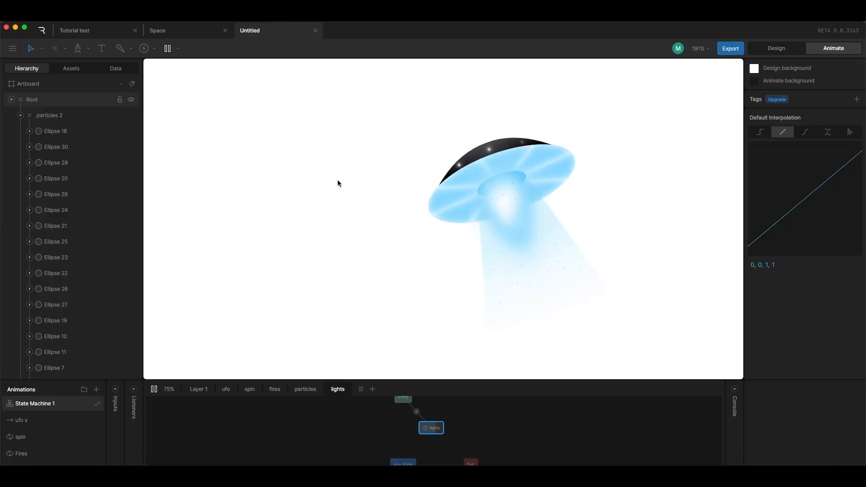
{"action": "key", "text": "space"}
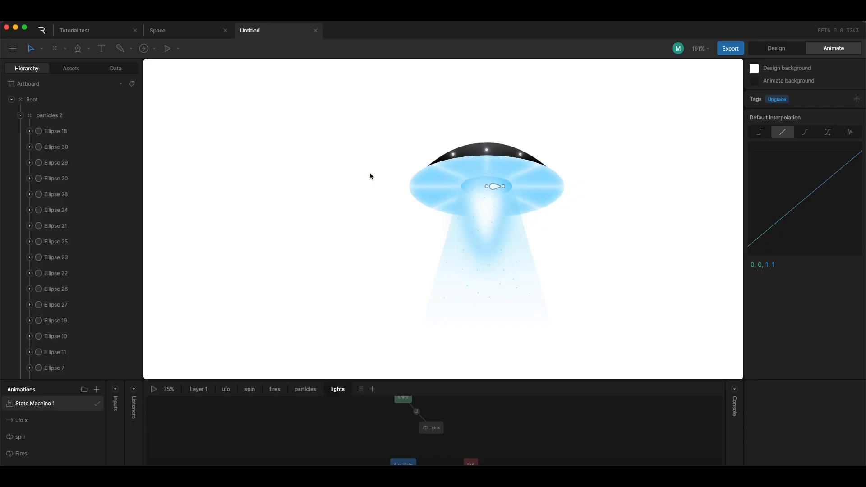
Switch to Design mode and place a joystick above the UFO, drawn in world space
{"action": "key", "text": "Tab"}
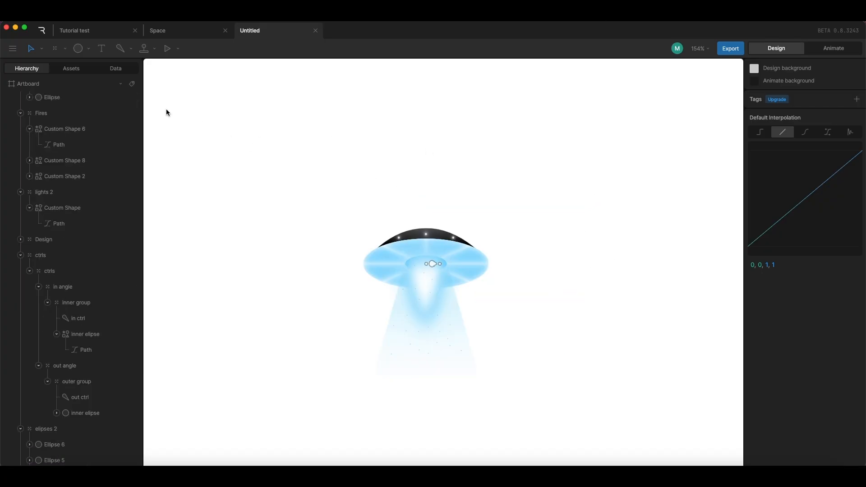
{"action": "left_click", "coordinate": [383, 148]}
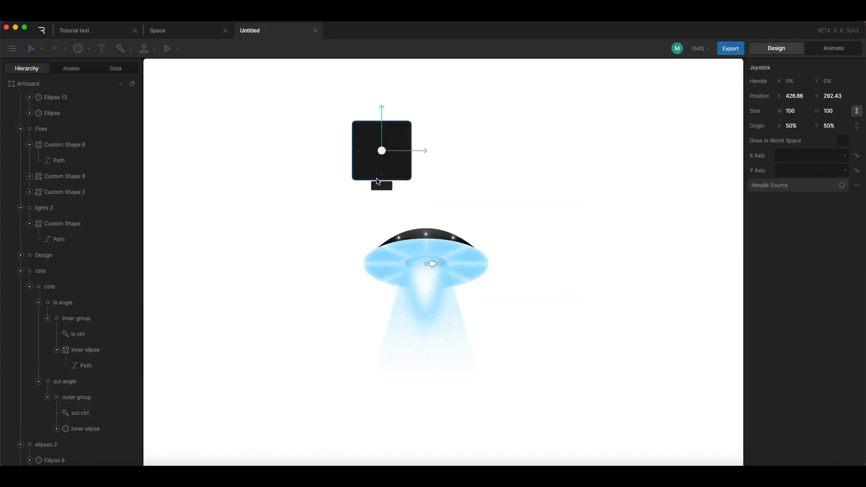
{"action": "left_click", "coordinate": [843, 141]}
Enlarge the joystick to 931 by 931 and position it over the artboard at 487.1, 441.91, drawn in world space
{"action": "scroll", "coordinate": [505, 215], "scroll_direction": "down", "scroll_amount": 5}
{"action": "left_click_drag", "start_coordinate": [826, 111], "coordinate": [827, 9]}
{"action": "left_click_drag", "start_coordinate": [522, 125], "coordinate": [493, 129]}
{"action": "mouse_move", "coordinate": [828, 118]}
{"action": "left_mouse_down"}
{"action": "mouse_move", "coordinate": [800, 62]}
{"action": "mouse_move", "coordinate": [802, 69]}
{"action": "left_mouse_up"}
{"action": "left_click", "coordinate": [843, 141]}
{"action": "mouse_move", "coordinate": [488, 147]}
{"action": "left_mouse_down"}
{"action": "mouse_move", "coordinate": [530, 178]}
{"action": "mouse_move", "coordinate": [543, 175]}
{"action": "left_mouse_up"}
{"action": "left_click_drag", "start_coordinate": [826, 113], "coordinate": [829, 85]}
{"action": "left_click_drag", "start_coordinate": [569, 145], "coordinate": [554, 156]}
Hide the joystick on the canvas and assign the ufo x timeline to its X axis
{"action": "scroll", "coordinate": [113, 199], "scroll_direction": "up", "scroll_amount": 8}
{"action": "scroll", "coordinate": [113, 200], "scroll_direction": "up", "scroll_amount": 3}
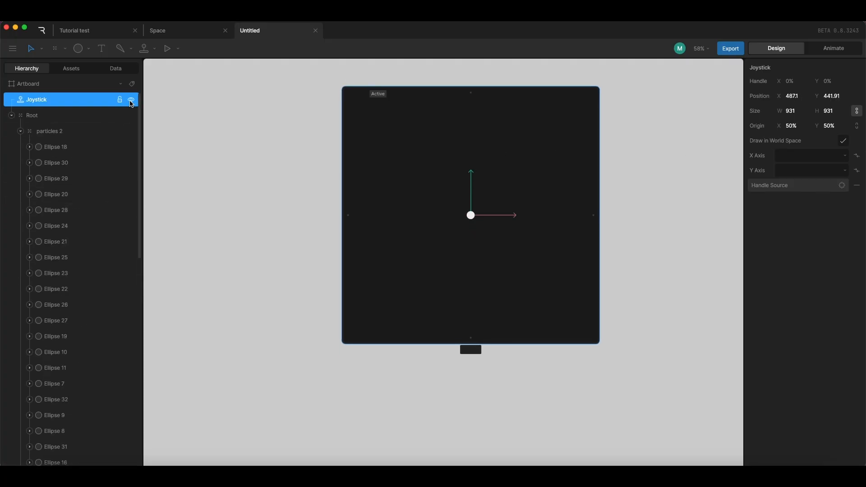
{"action": "left_click", "coordinate": [131, 99]}
{"action": "left_click", "coordinate": [591, 147]}
{"action": "scroll", "coordinate": [545, 152], "scroll_direction": "up", "scroll_amount": 3}
{"action": "scroll", "coordinate": [461, 211], "scroll_direction": "up", "scroll_amount": 4}
{"action": "scroll", "coordinate": [480, 243], "scroll_direction": "up", "scroll_amount": 3}
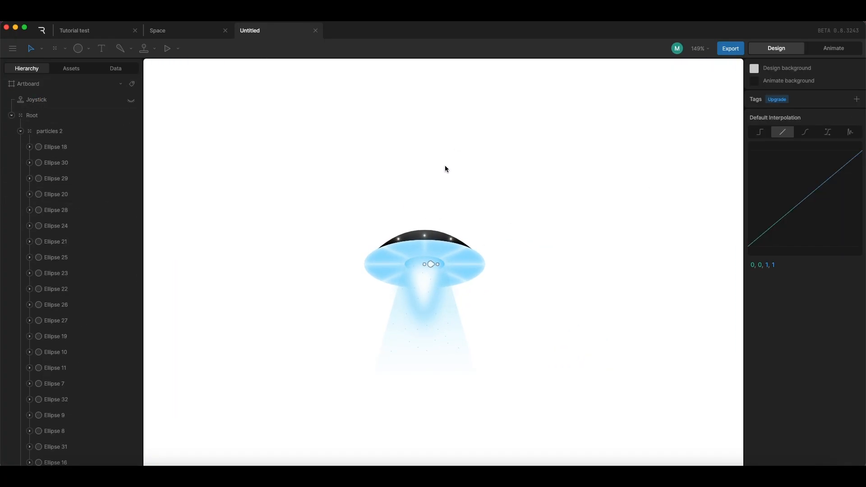
{"action": "left_click", "coordinate": [64, 99]}
{"action": "left_click", "coordinate": [807, 155]}
{"action": "left_click", "coordinate": [787, 188]}
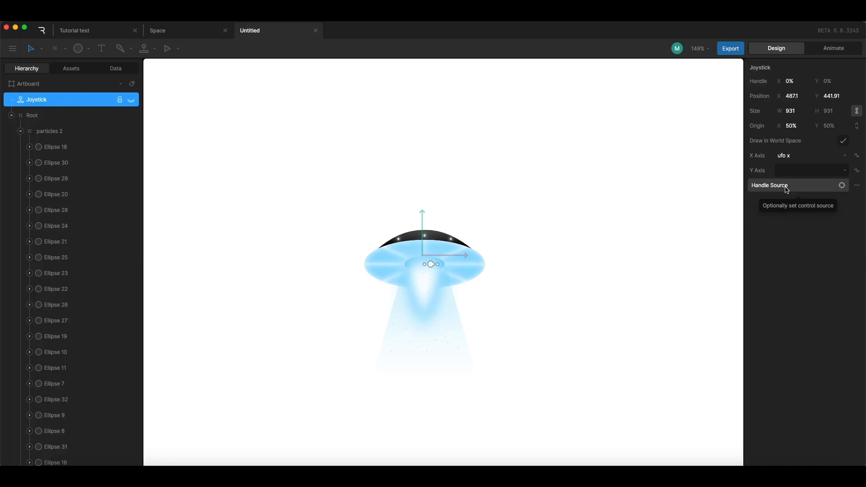
Draw an ellipse of about 55 by 56 above the UFO and name it cursor follow
{"action": "key", "text": "o"}
{"action": "left_click_drag", "start_coordinate": [414, 158], "coordinate": [451, 180]}
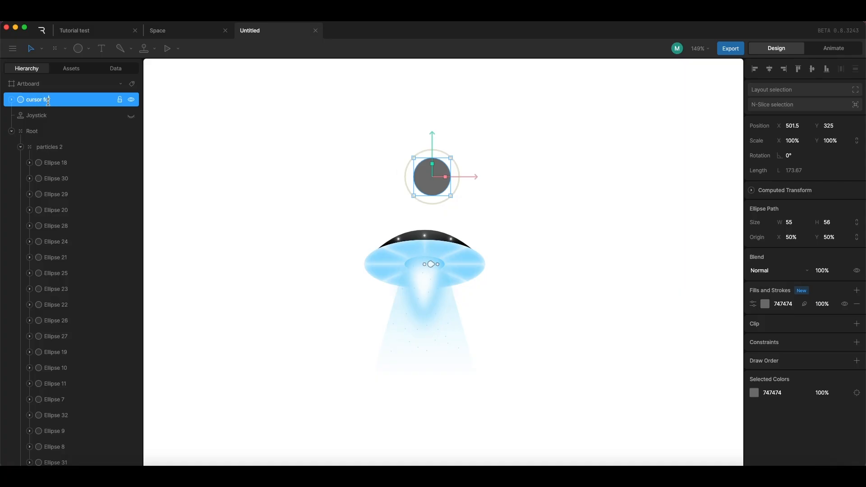
{"action": "left_click", "coordinate": [540, 206]}
{"action": "left_click", "coordinate": [587, 186]}
Group the cursor follow ellipse, name the group cursor follow group, and expand it
{"action": "left_click", "coordinate": [72, 98]}
{"action": "key", "text": "super+g"}
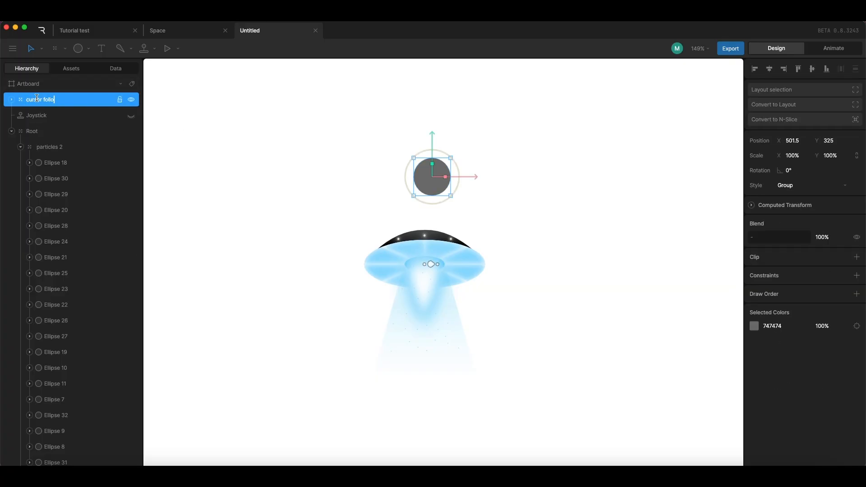
{"action": "left_click", "coordinate": [11, 99]}
Enlarge the cursor follow ellipse to about 1366.5 by 1392 so it covers the artboard, and remove its fill
{"action": "left_click", "coordinate": [73, 116]}
{"action": "scroll", "coordinate": [451, 194], "scroll_direction": "down", "scroll_amount": 5}
{"action": "left_click_drag", "start_coordinate": [451, 194], "coordinate": [289, 30]}
{"action": "left_click_drag", "start_coordinate": [491, 141], "coordinate": [487, 176]}
{"action": "left_click", "coordinate": [856, 289]}
{"action": "scroll", "coordinate": [548, 230], "scroll_direction": "up", "scroll_amount": 5}
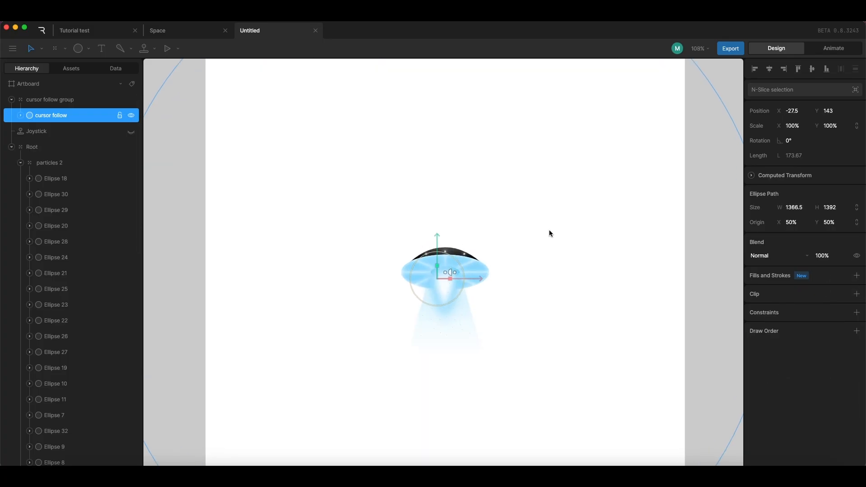
Set the joystick's handle source to cursor follow group
{"action": "left_click", "coordinate": [37, 131]}
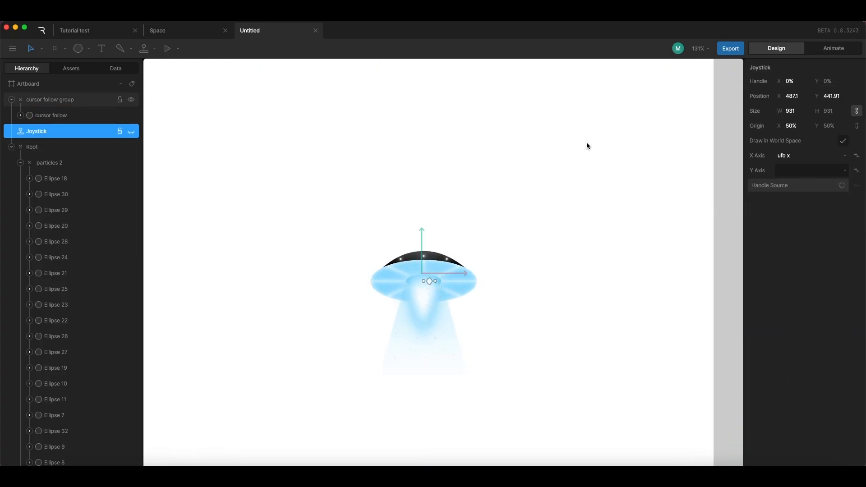
{"action": "left_click", "coordinate": [842, 185]}
{"action": "left_click", "coordinate": [66, 103]}
{"action": "left_click", "coordinate": [559, 249]}
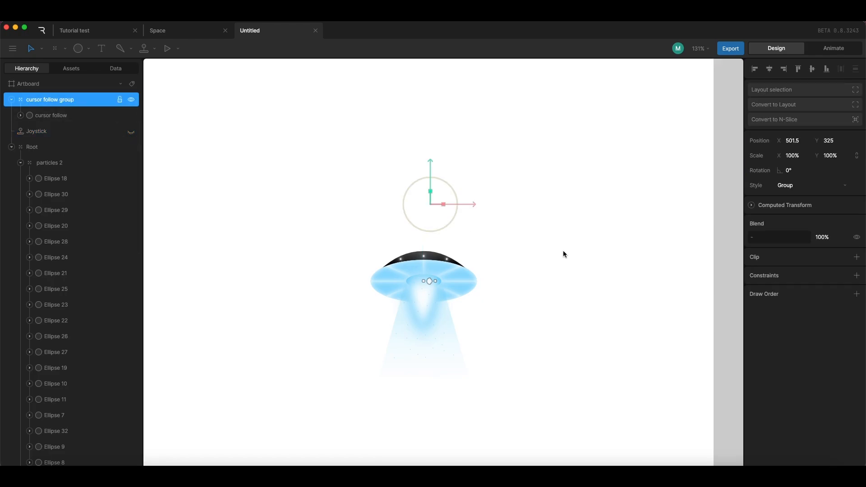
Switch to Animate mode and add a listener on cursor follow group triggered by Pointer Move
{"action": "key", "text": "Tab"}
{"action": "left_click", "coordinate": [215, 389]}
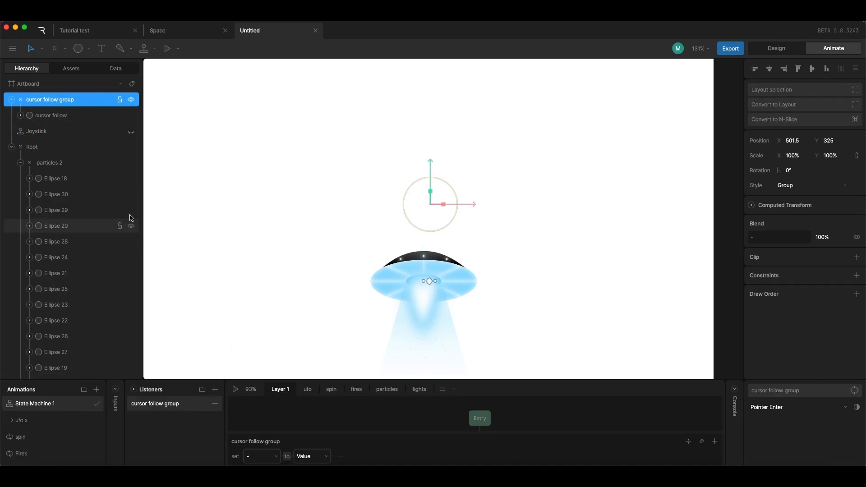
{"action": "left_click", "coordinate": [778, 402]}
{"action": "left_click", "coordinate": [781, 371]}
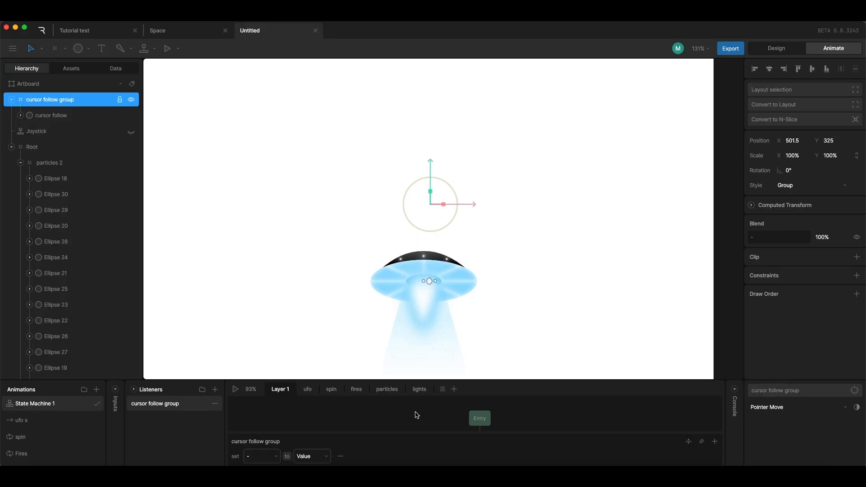
Add an align target action aimed at cursor follow group to the listener, and play the state machine
{"action": "left_click", "coordinate": [713, 444]}
{"action": "left_click", "coordinate": [665, 396]}
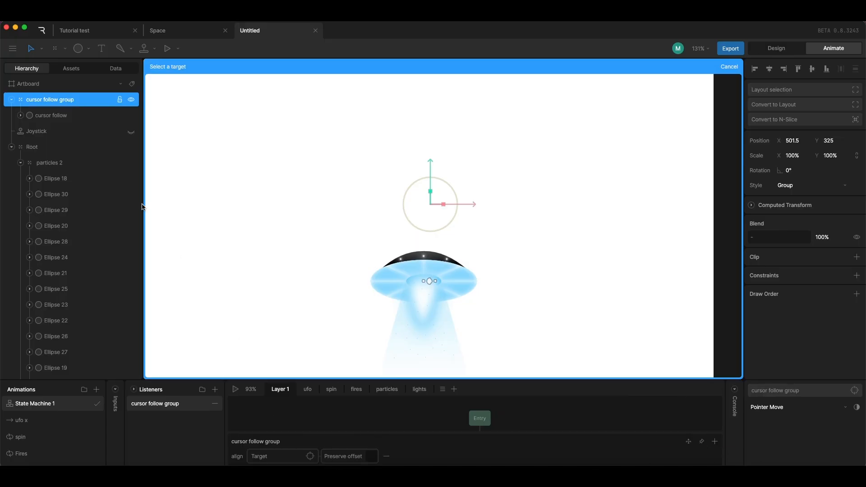
{"action": "left_click", "coordinate": [96, 100]}
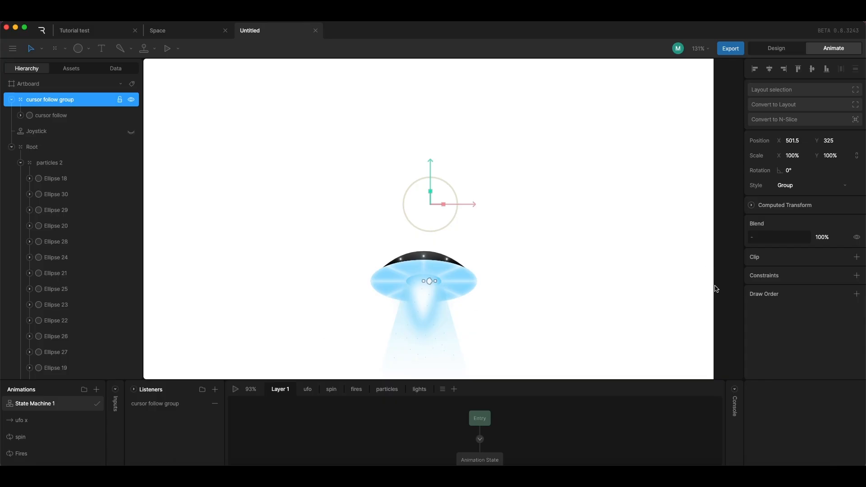
{"action": "key", "text": "space"}
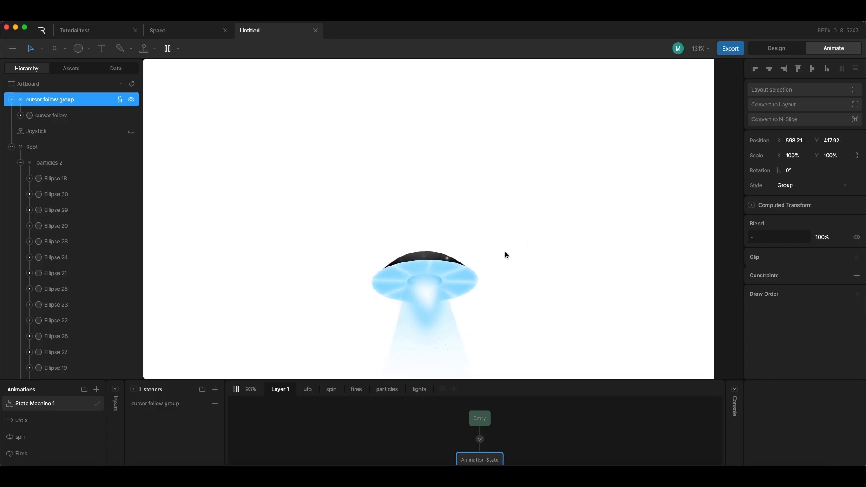
{"action": "scroll", "coordinate": [428, 210], "scroll_direction": "up", "scroll_amount": 5}
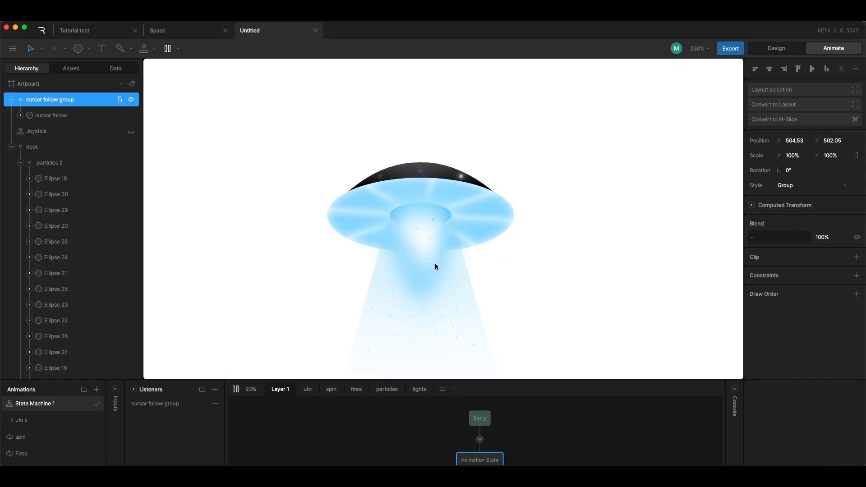
Stop the state machine preview and inspect the interpolation of the in ctrl and out ctrl keys on the spin timeline
{"action": "key", "text": "space"}
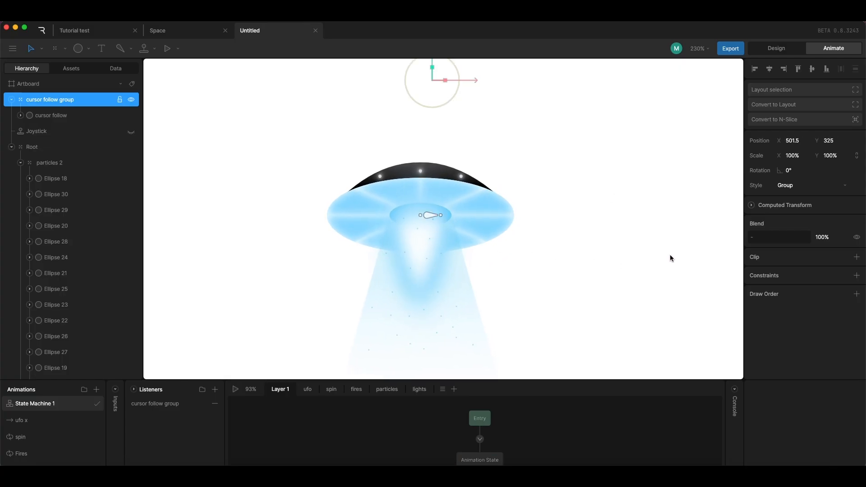
{"action": "left_click", "coordinate": [37, 434]}
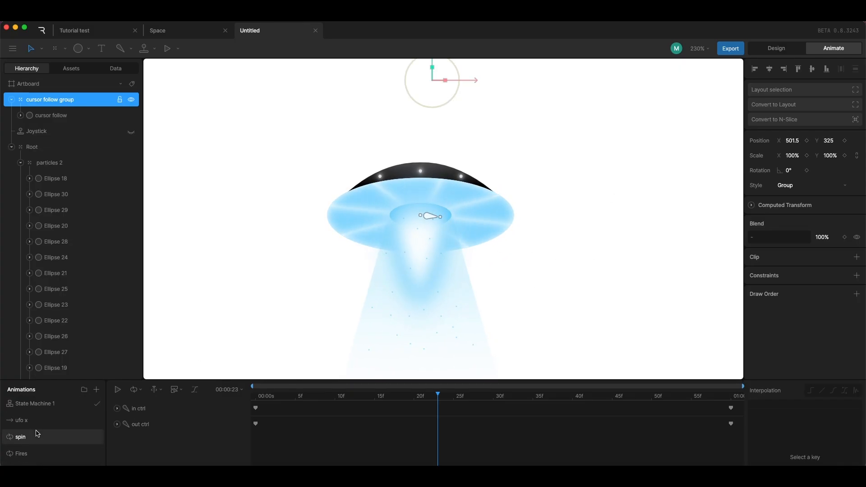
{"action": "left_click_drag", "start_coordinate": [649, 427], "coordinate": [291, 405]}
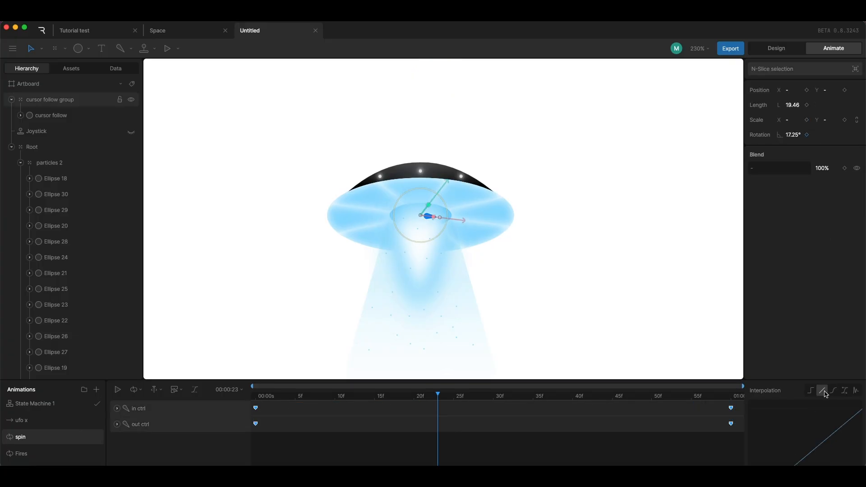
{"action": "key", "text": "super+z"}
{"action": "key", "text": "super+z"}
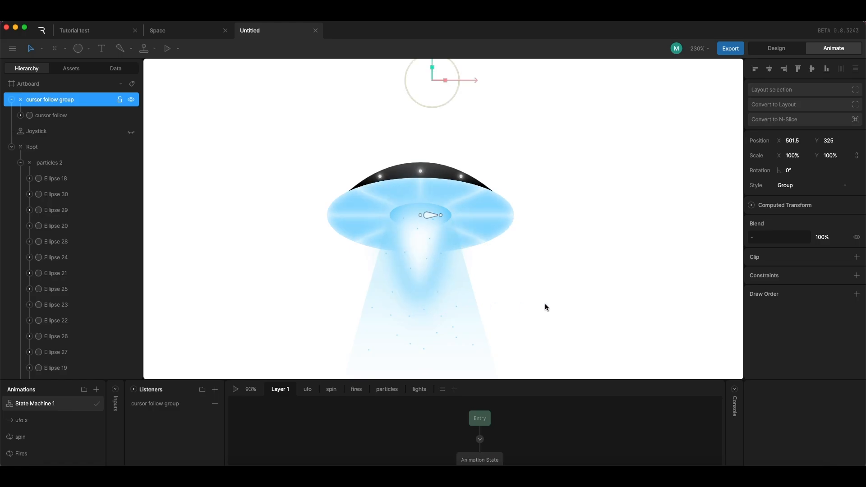
Switch to the Space file, stop its playback, and compare the artboard's Light and Dark timelines
{"action": "left_click", "coordinate": [171, 31]}
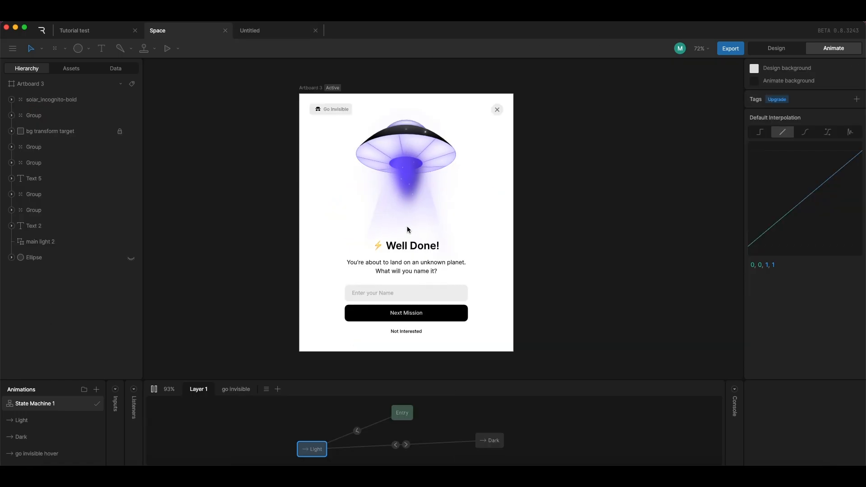
{"action": "key", "text": "space"}
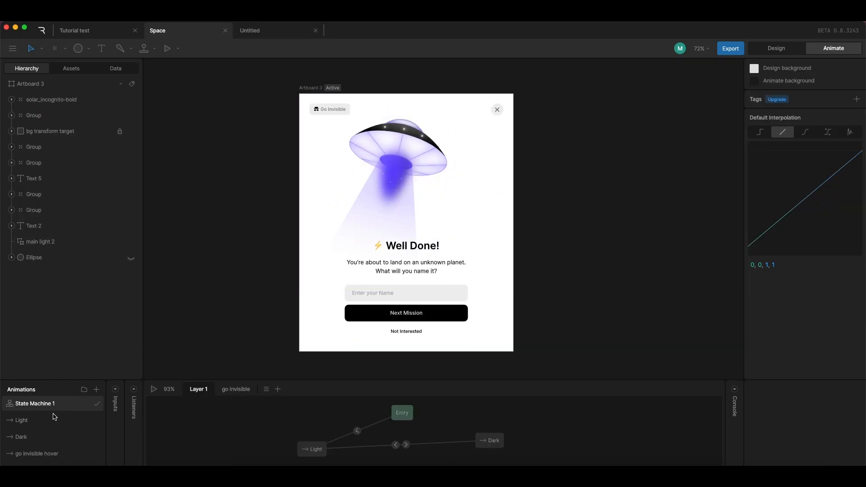
{"action": "left_click", "coordinate": [45, 420]}
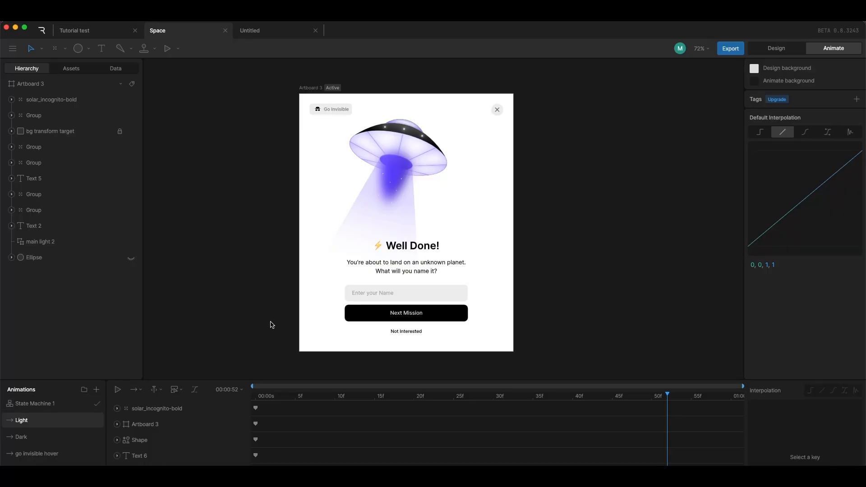
{"action": "left_click", "coordinate": [27, 436]}
{"action": "key", "text": "space"}
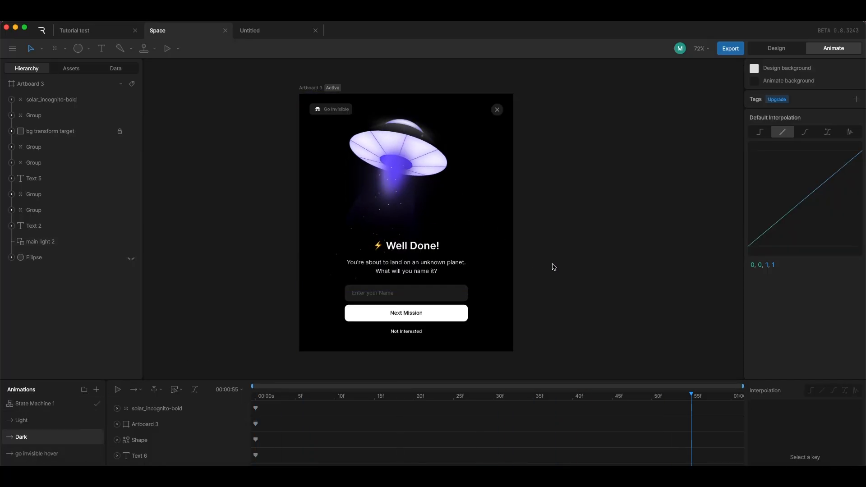
{"action": "left_click", "coordinate": [32, 420]}
{"action": "left_click", "coordinate": [35, 435]}
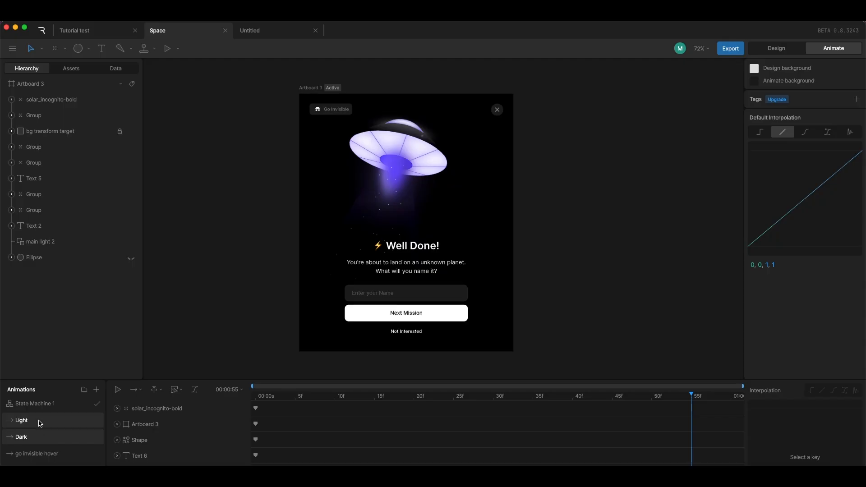
{"action": "left_click", "coordinate": [37, 420]}
Examine State Machine 1's go invisible layer and the go invisible before timeline, and play the state machine with Layer 1 shown
{"action": "left_click", "coordinate": [48, 403]}
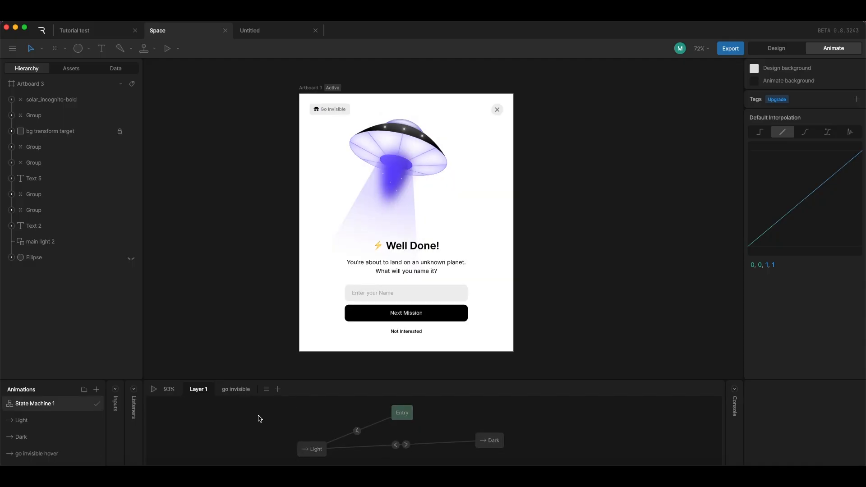
{"action": "left_click", "coordinate": [235, 389]}
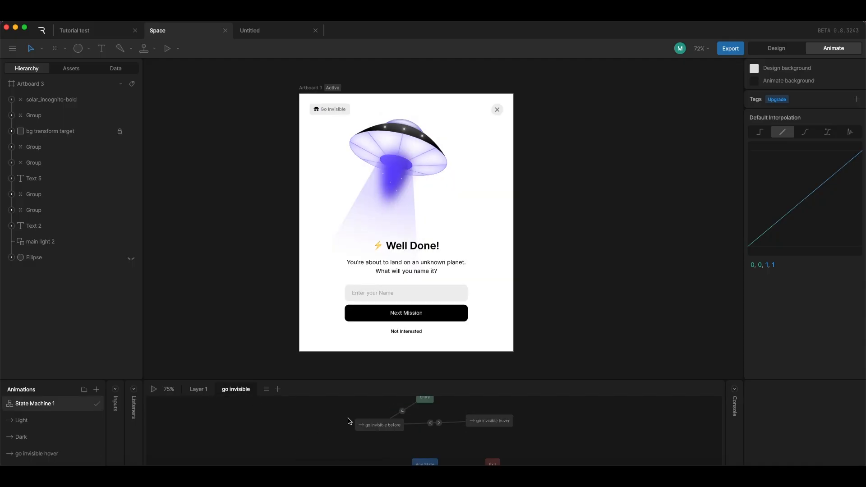
{"action": "left_click", "coordinate": [39, 451]}
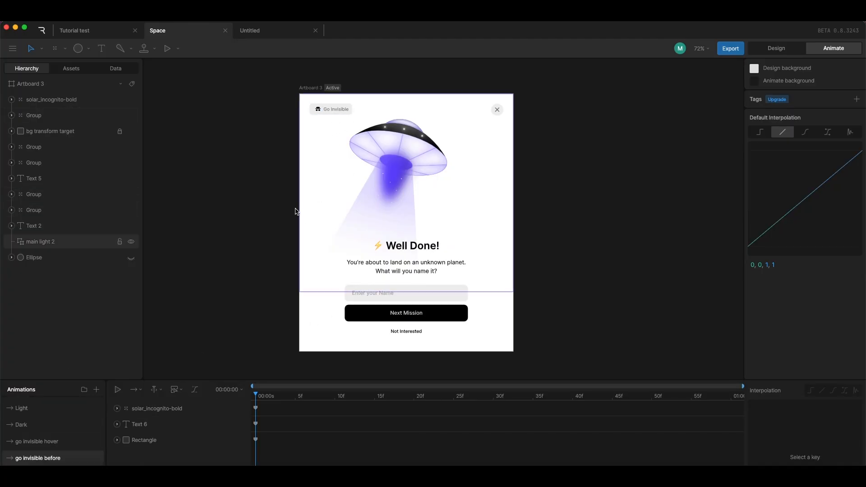
{"action": "scroll", "coordinate": [23, 436], "scroll_direction": "up", "scroll_amount": 1}
{"action": "left_click", "coordinate": [41, 404]}
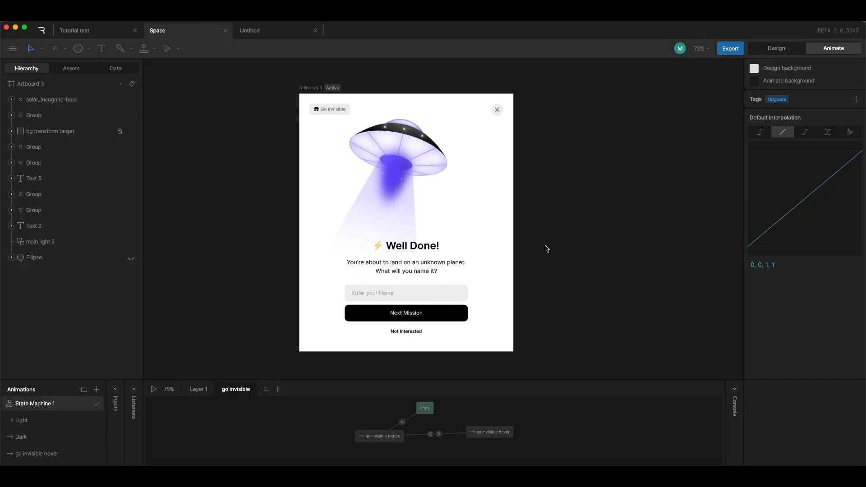
{"action": "left_click", "coordinate": [199, 390]}
{"action": "key", "text": "space"}
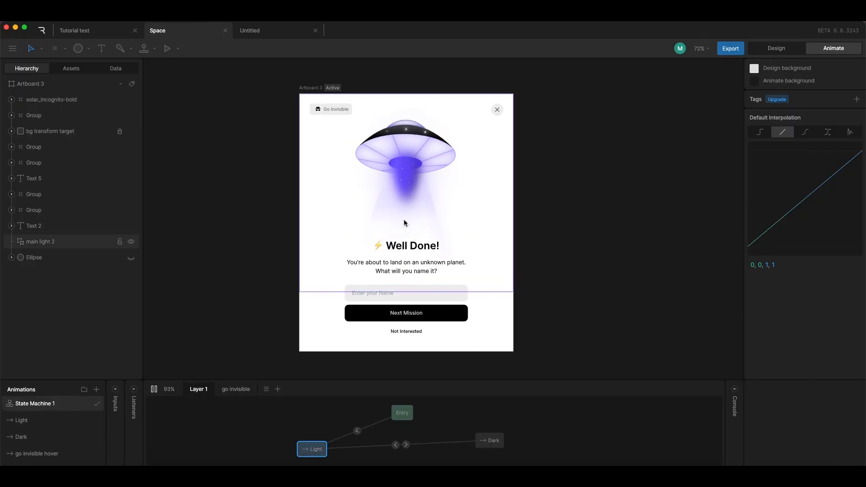